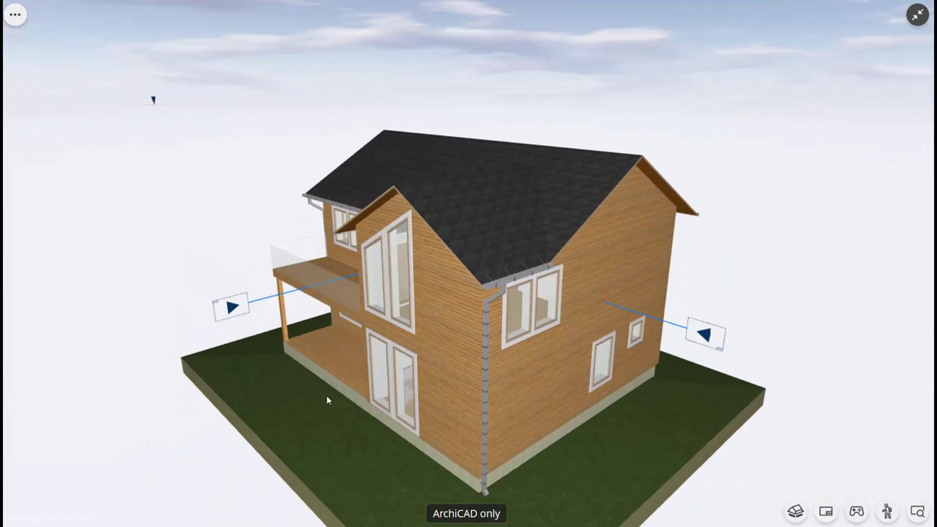
# View the Element diagram model from the hyper-model index and switch to the ArchiFrame planks model.
pyautogui.click(14, 14)
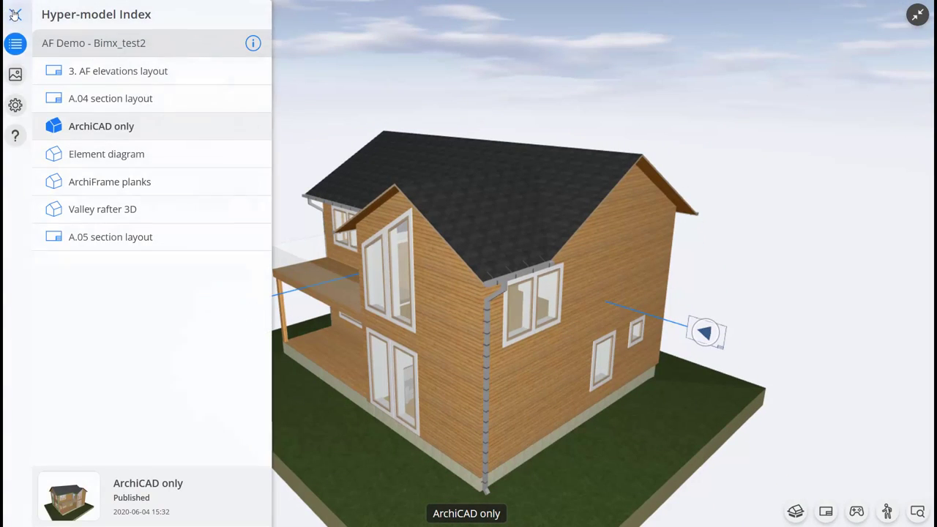
pyautogui.click(124, 168)
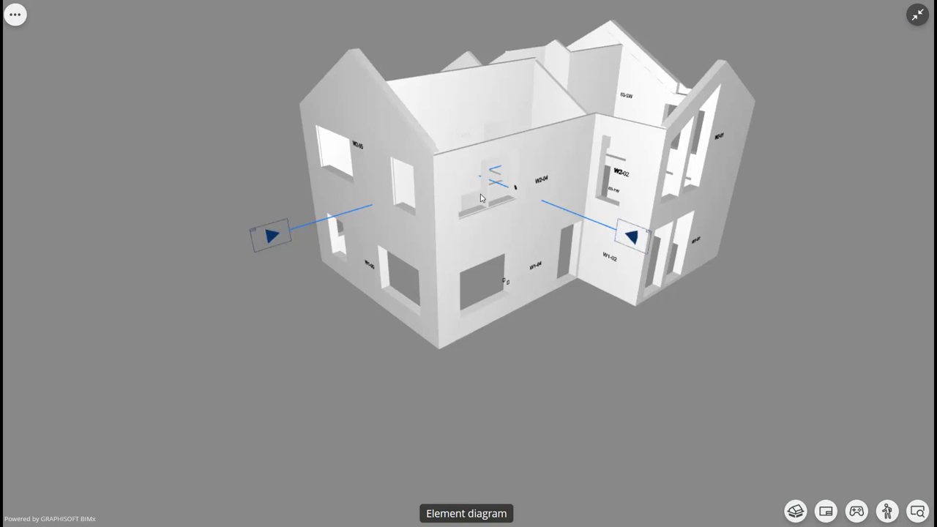
pyautogui.click(15, 14)
pyautogui.click(96, 182)
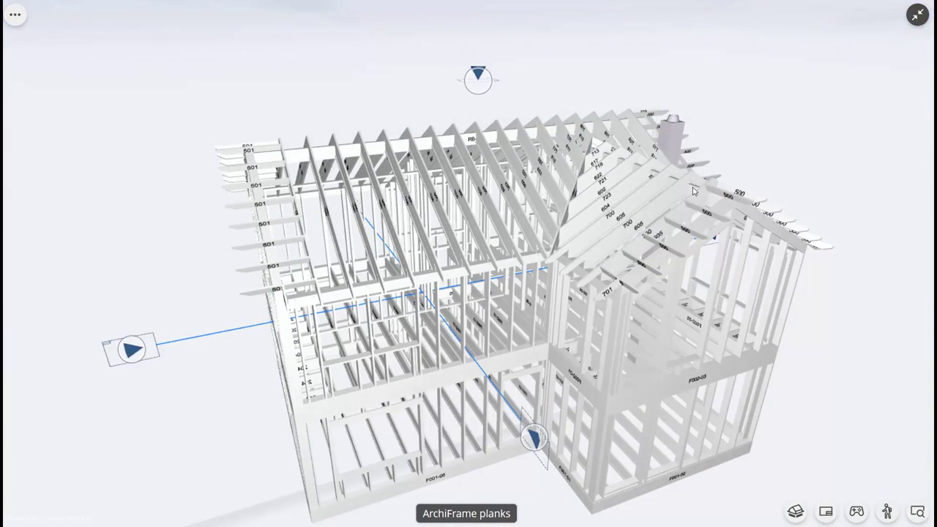
# Inspect the element info of the ridge beam over the gabled projection and close it.
pyautogui.click(694, 191)
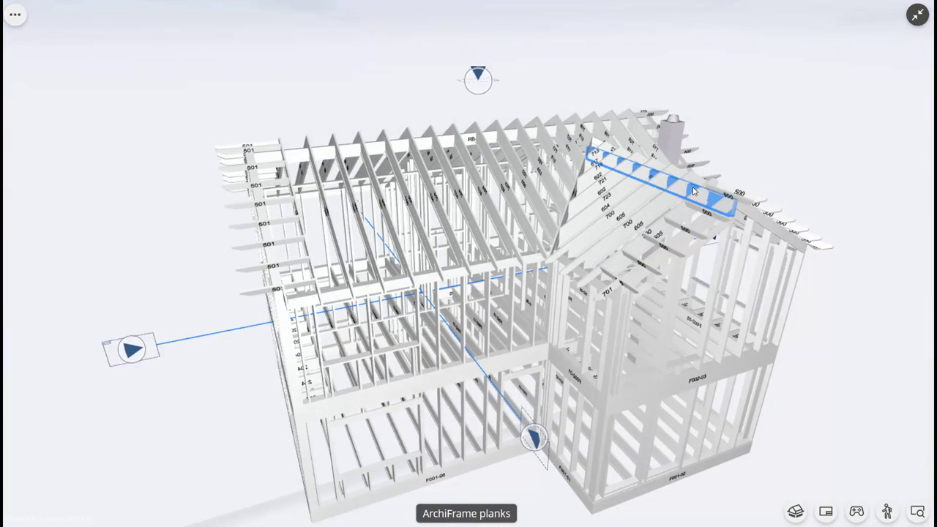
pyautogui.click(629, 174)
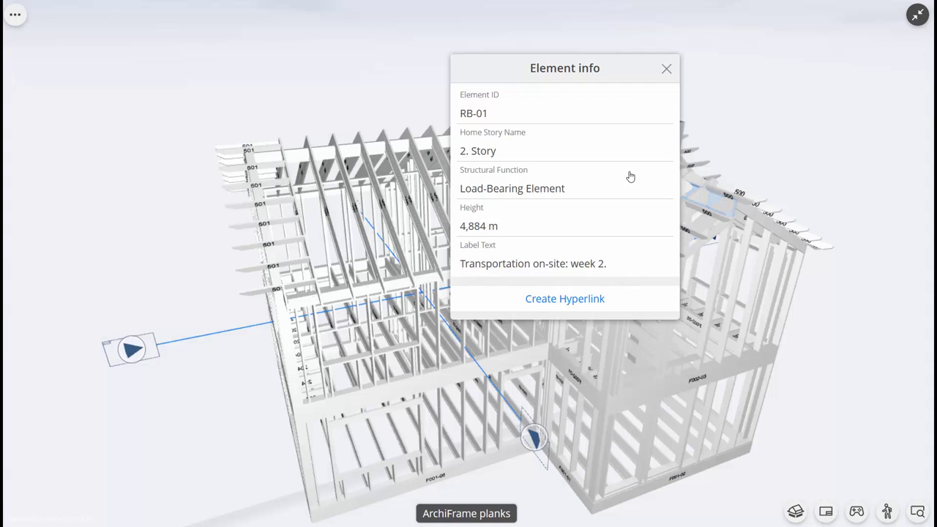
pyautogui.click(666, 68)
# Show the A.04 section layout in 3D to cut the framing model at its plane, and open that layout.
pyautogui.moveTo(635, 390); pyautogui.dragTo(388, 380)
pyautogui.click(275, 329)
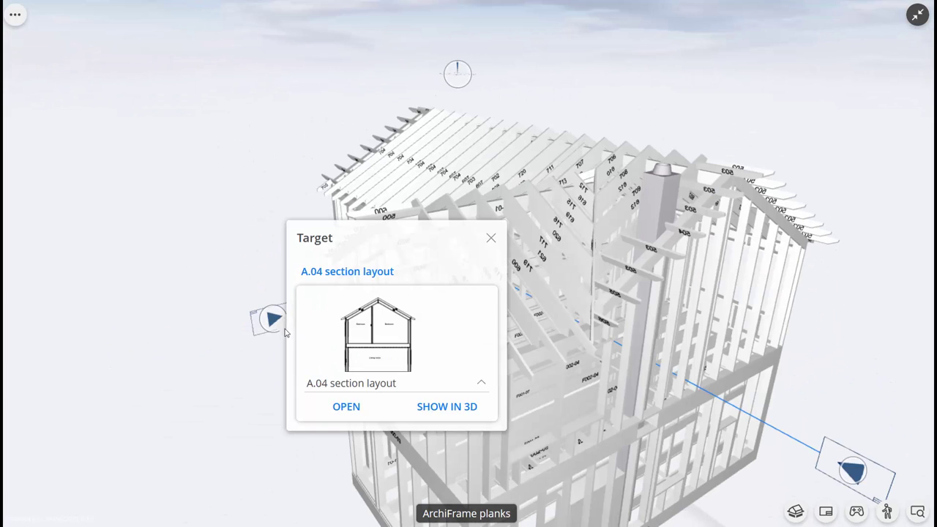
pyautogui.click(450, 405)
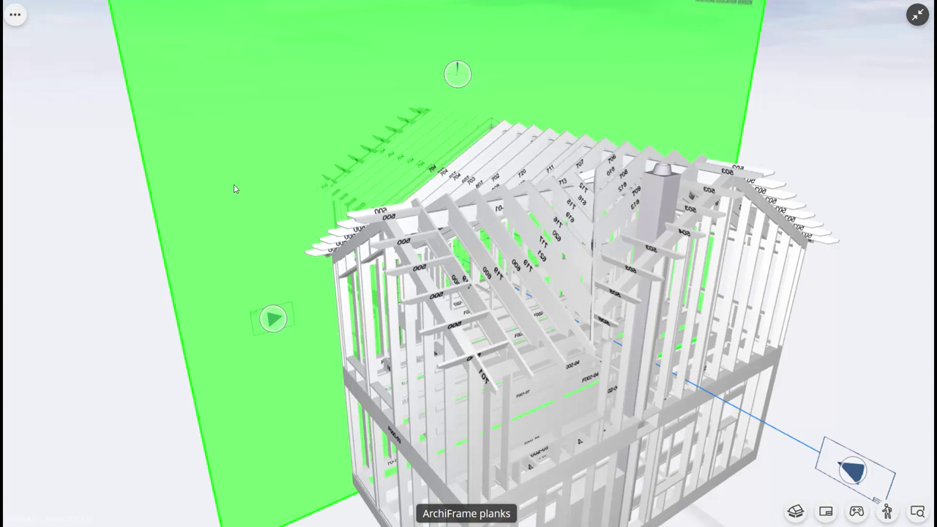
pyautogui.click(234, 189)
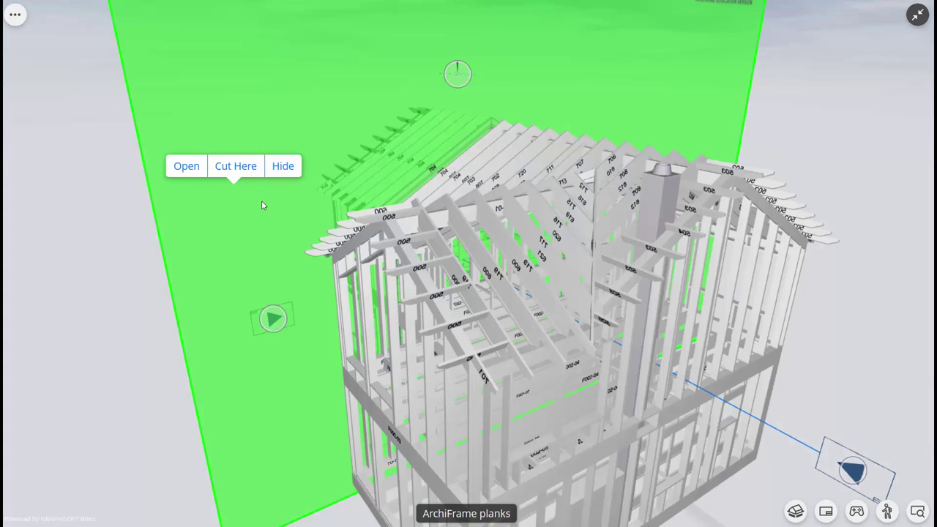
pyautogui.click(225, 172)
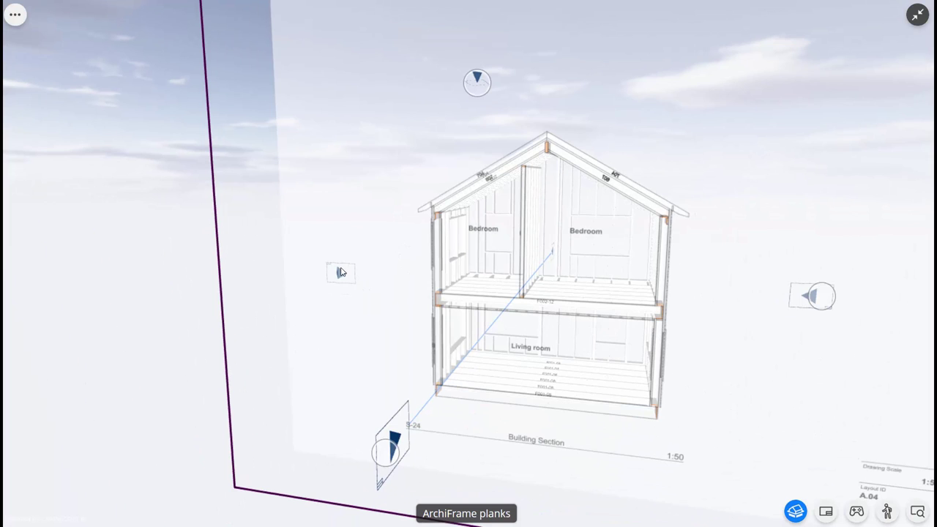
pyautogui.click(340, 272)
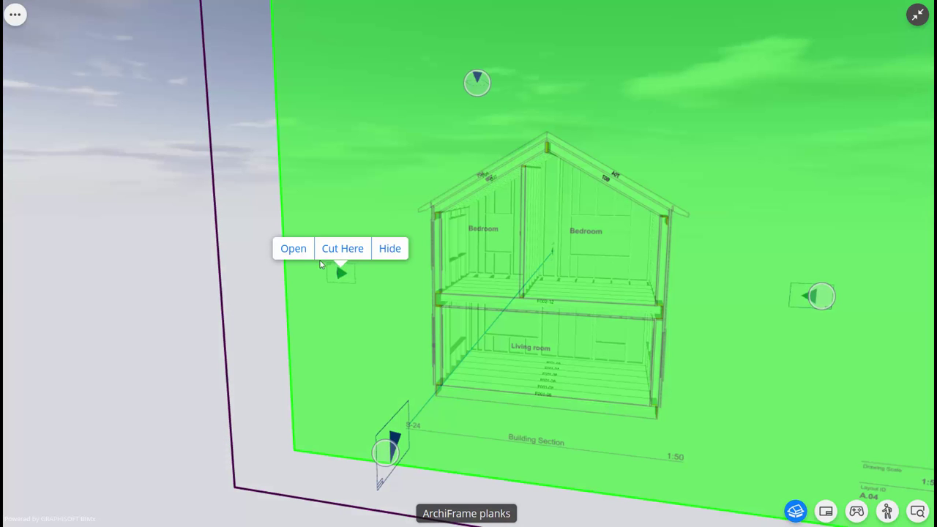
pyautogui.click(297, 250)
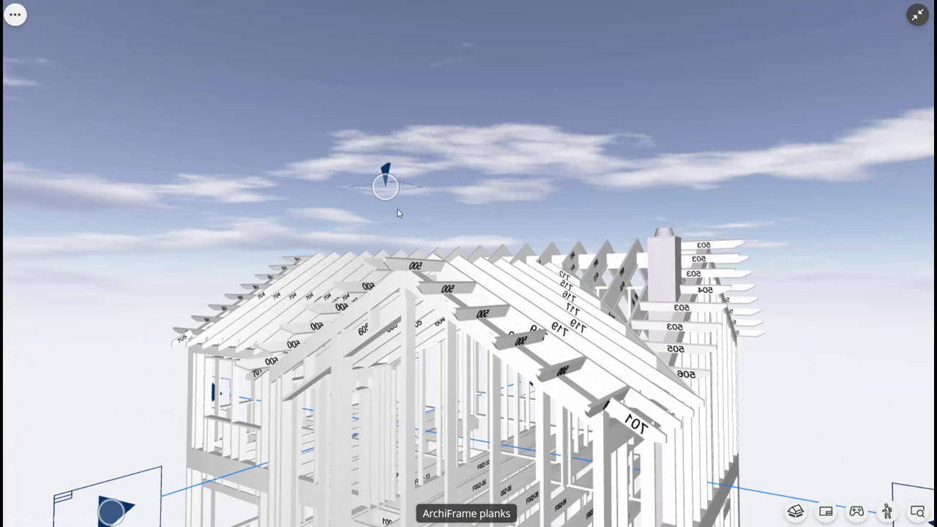
# Open the 3. AF elevations layout from the marker above the roof and examine its wall drawings up close.
pyautogui.click(386, 182)
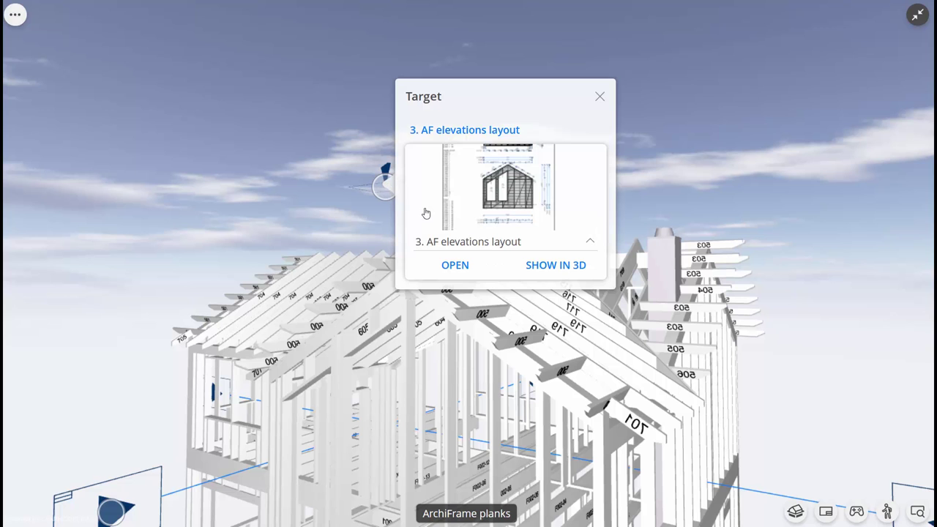
pyautogui.click(448, 267)
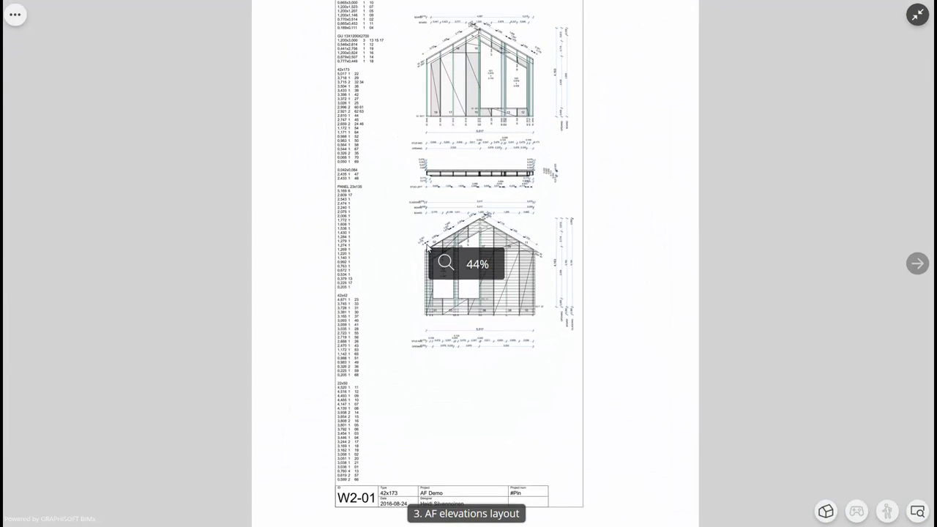
pyautogui.scroll(3, 427, 248)
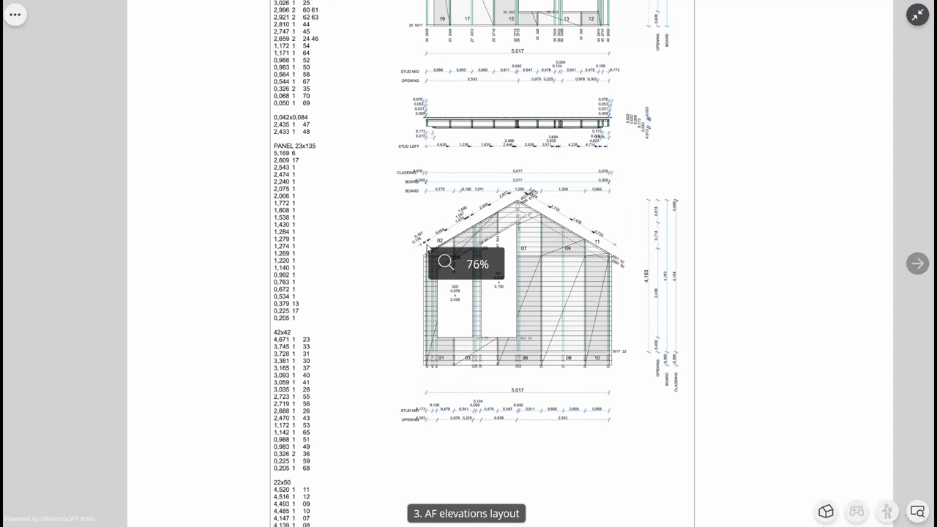
pyautogui.scroll(-2, 247, 102)
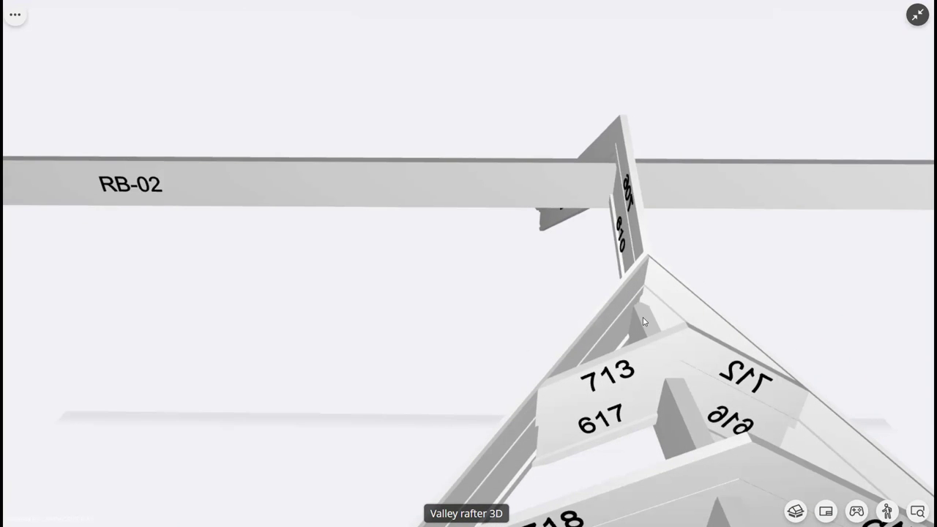
# Highlight the beam beneath the rafter joints and the adjacent valley rafter in Valley rafter 3D, and inspect the roof joint.
pyautogui.click(643, 321)
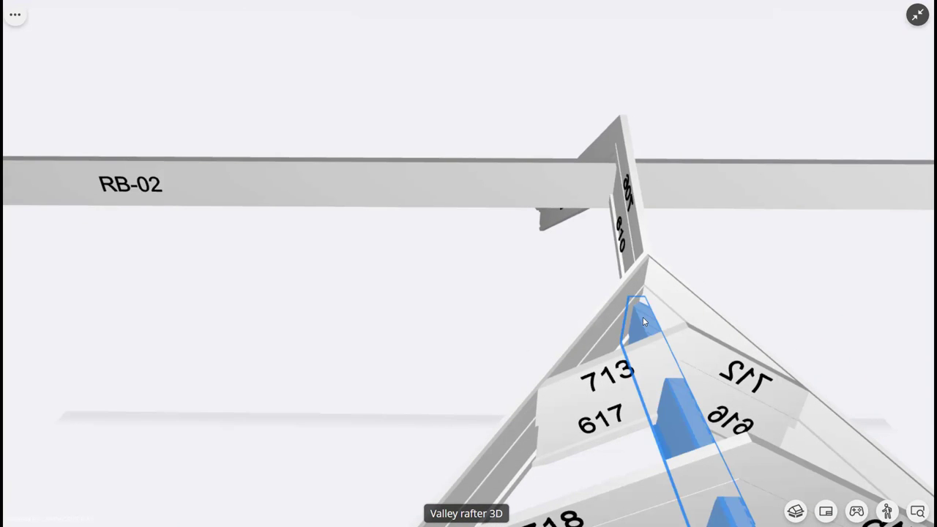
pyautogui.click(609, 341)
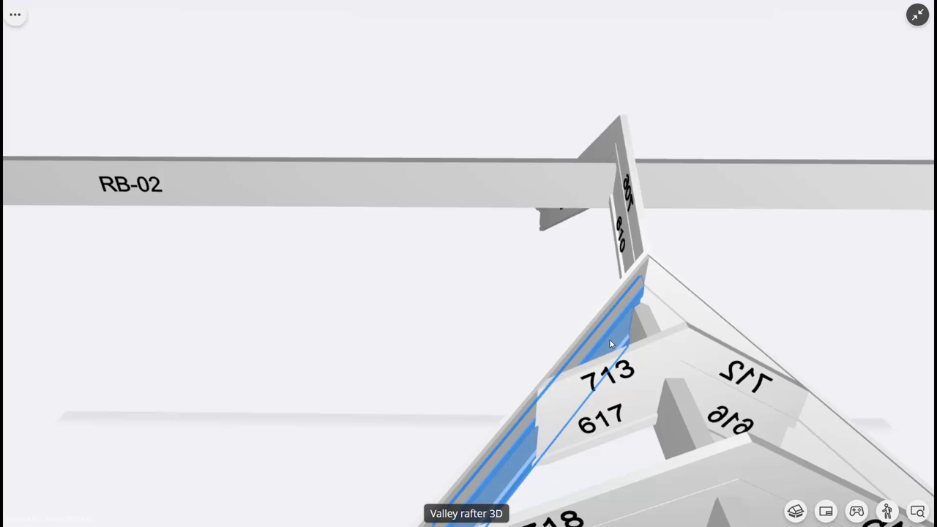
pyautogui.scroll(-10, 609, 339)
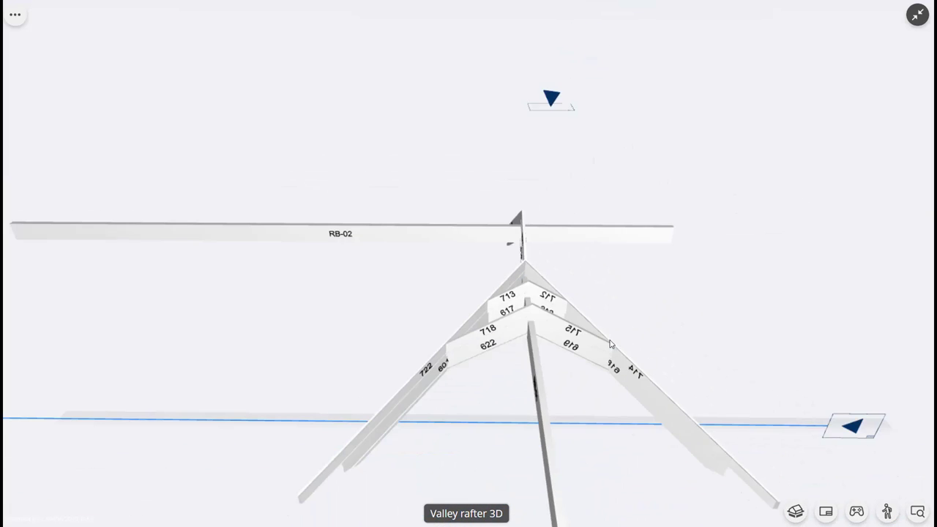
pyautogui.moveTo(609, 339); pyautogui.dragTo(718, 368)
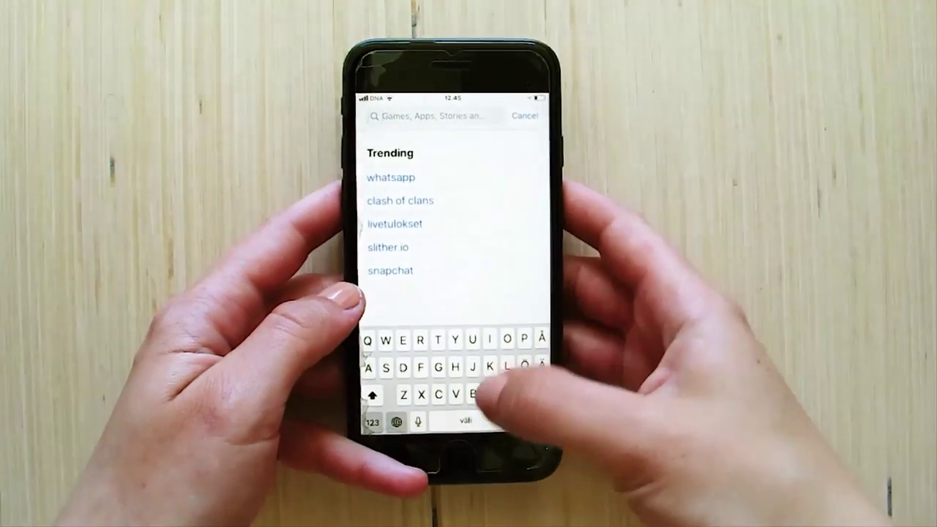
# Search the phone's App Store for Bimx, review the BIMx app's page and open the app.
pyautogui.write('Bimx')
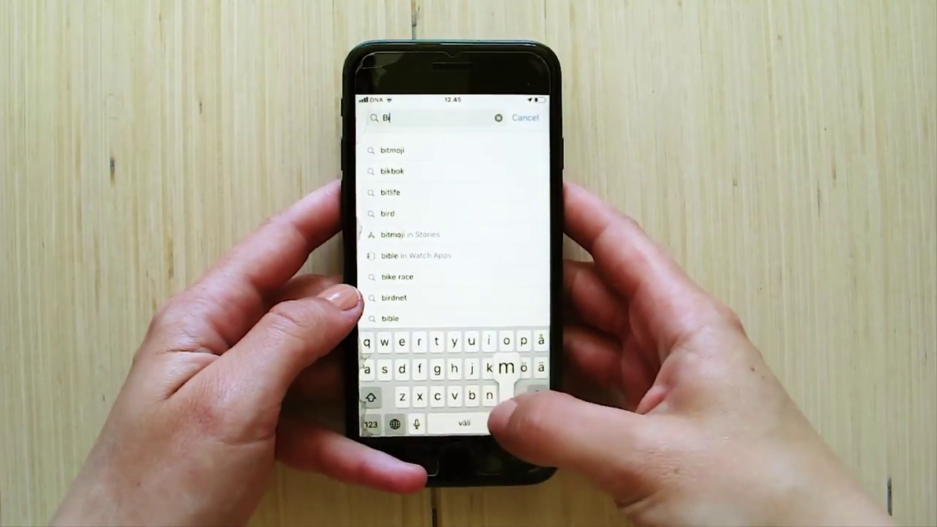
pyautogui.click(512, 150)
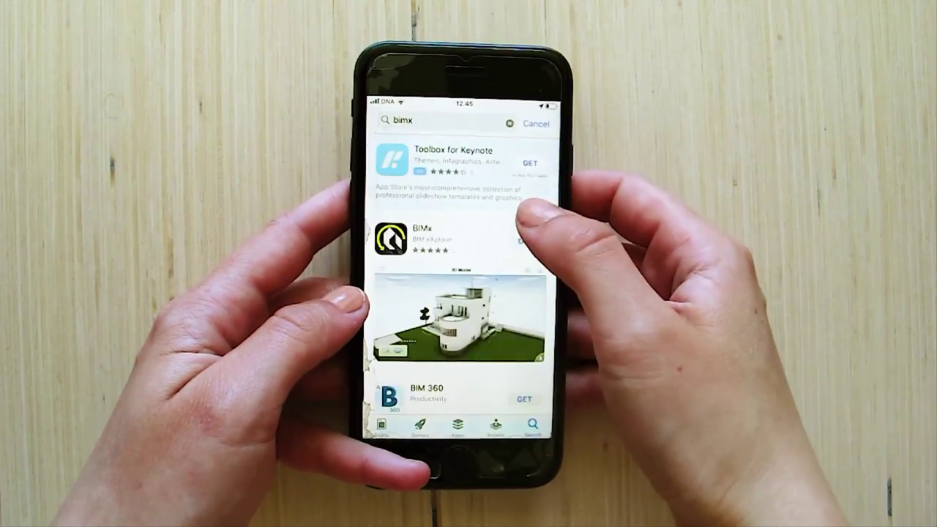
pyautogui.click(512, 300)
pyautogui.scroll(-5, 457, 307)
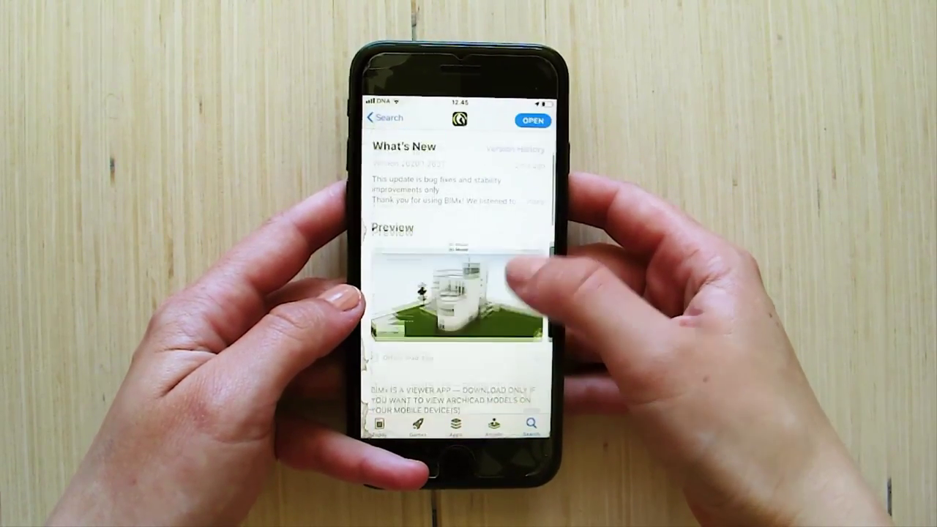
pyautogui.scroll(5, 458, 308)
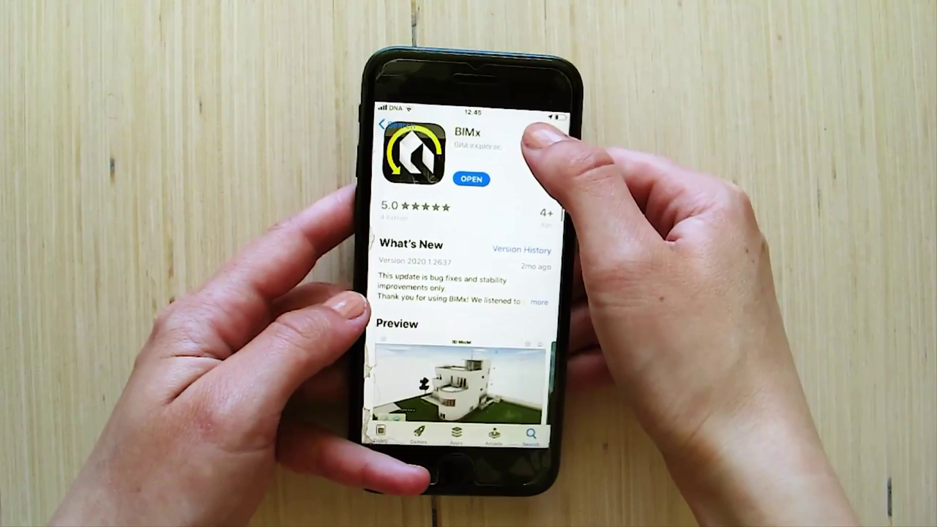
pyautogui.click(471, 183)
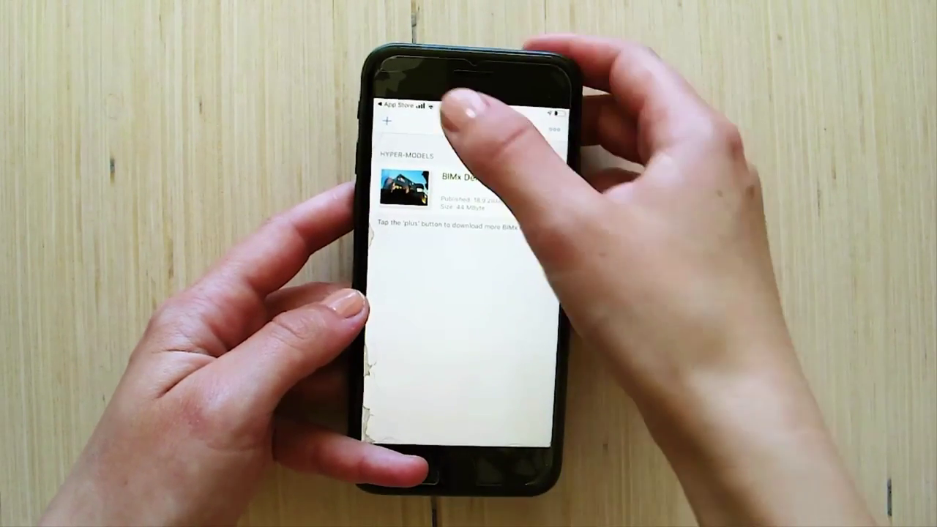
# Go to the BIMx Model Transfer site from the app and search for "Archiframe demo".
pyautogui.click(385, 120)
pyautogui.click(476, 371)
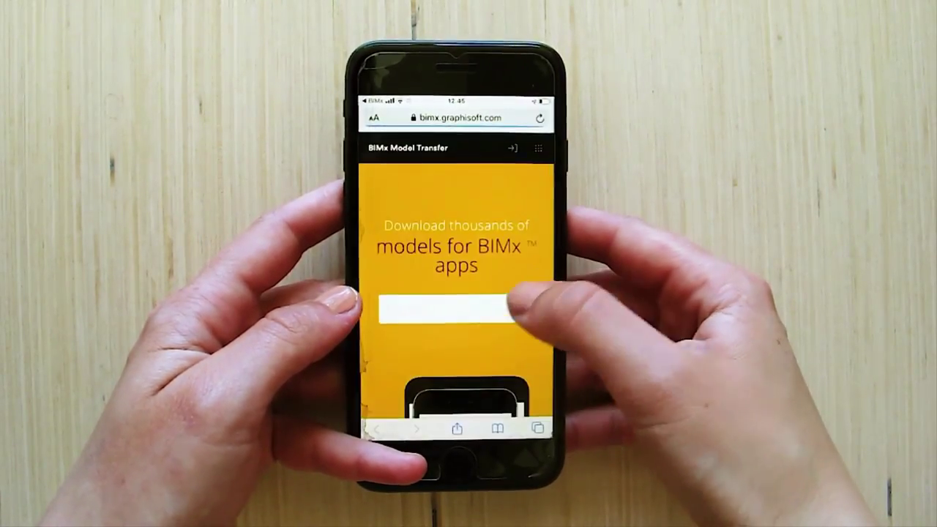
pyautogui.click(513, 308)
pyautogui.write('Archi')
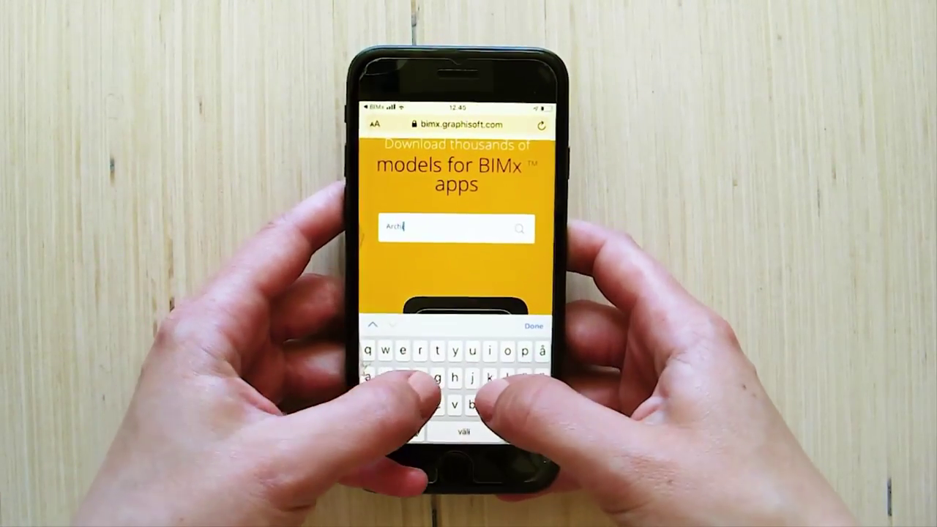
pyautogui.write('frame demo')
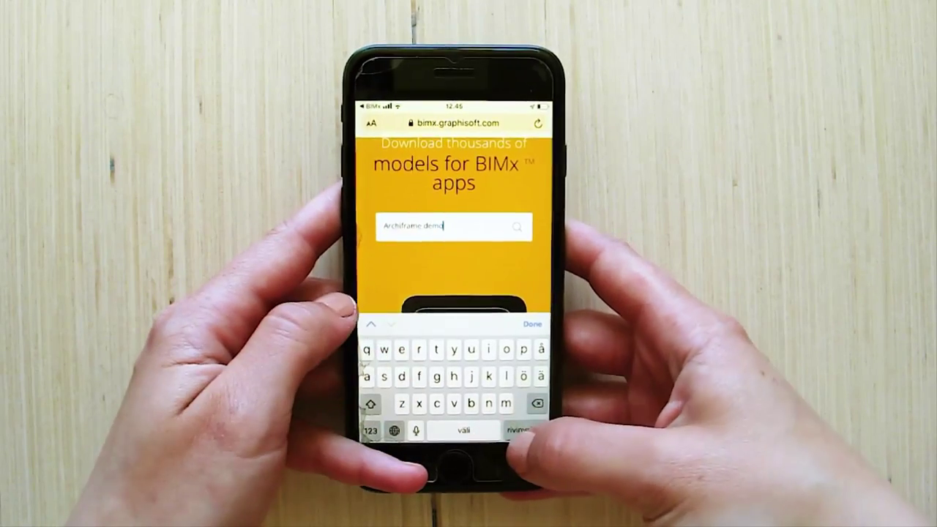
pyautogui.click(521, 430)
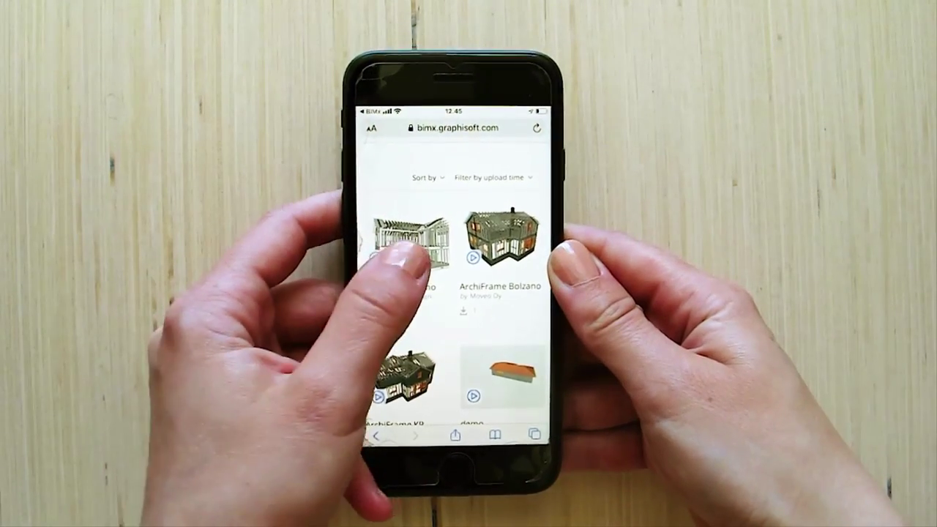
# Download the ArchiFrame demo model into the BIMx app and open its Element diagram.
pyautogui.click(410, 256)
pyautogui.scroll(-5, 469, 307)
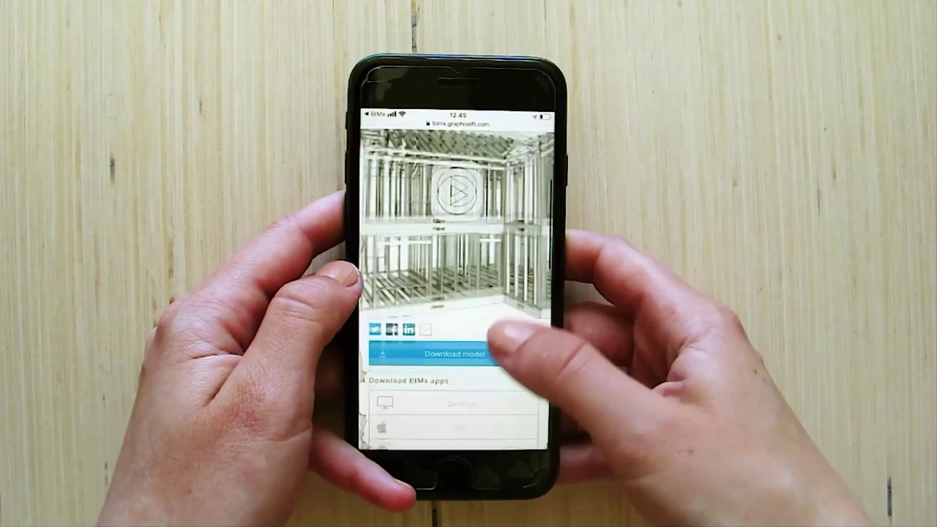
pyautogui.click(521, 299)
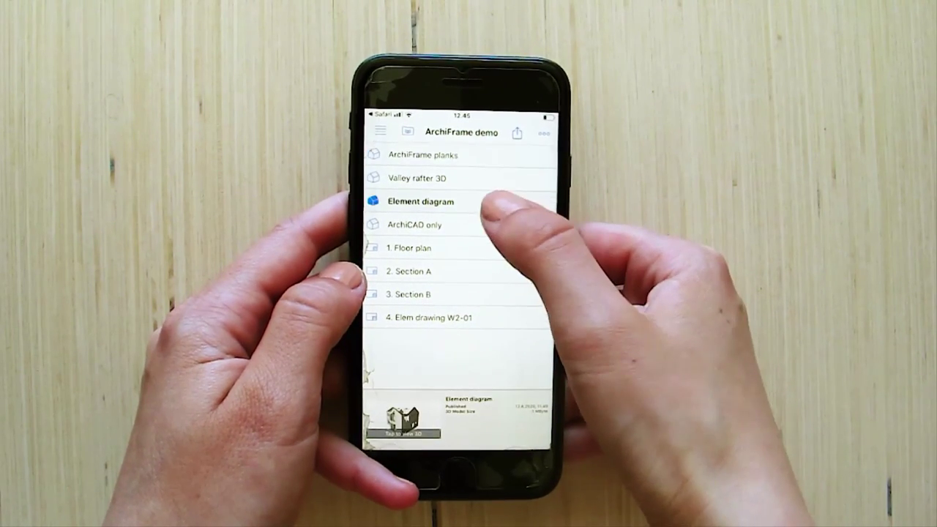
pyautogui.click(487, 202)
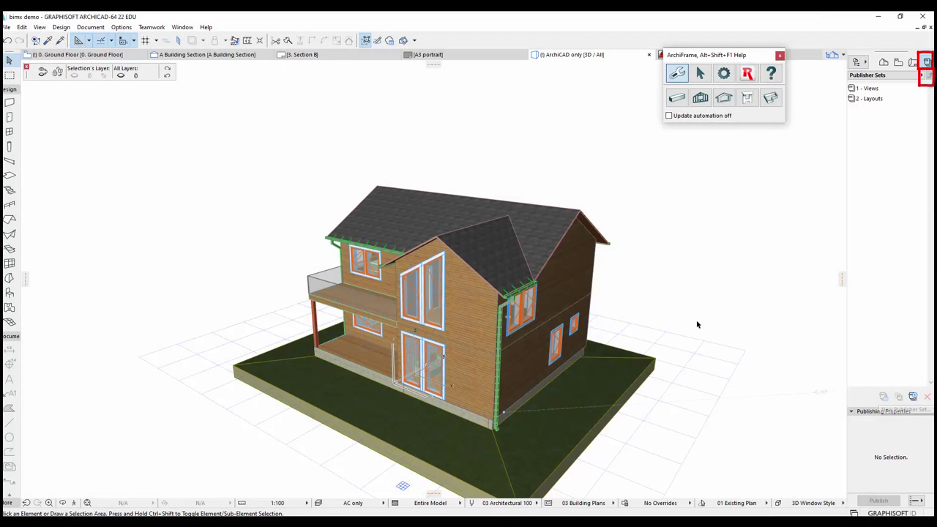
# Switch to ARCHICAD, create a new publisher set named BIMx and open the set.
pyautogui.click(913, 397)
pyautogui.write('BIMx')
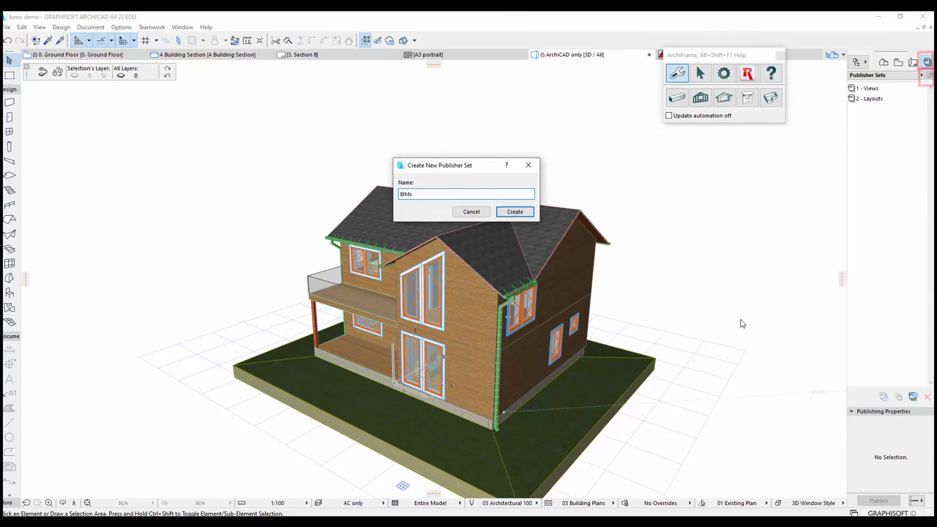
pyautogui.press('Return')
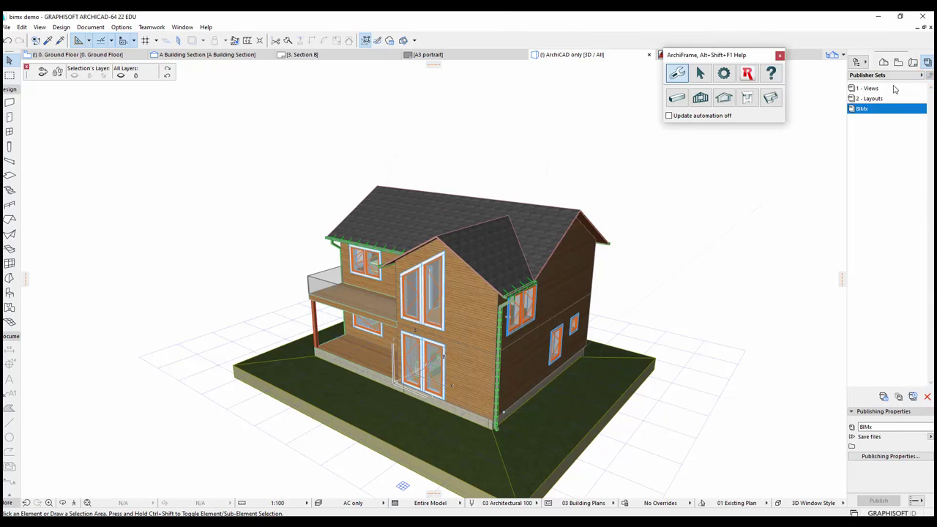
pyautogui.doubleClick(883, 112)
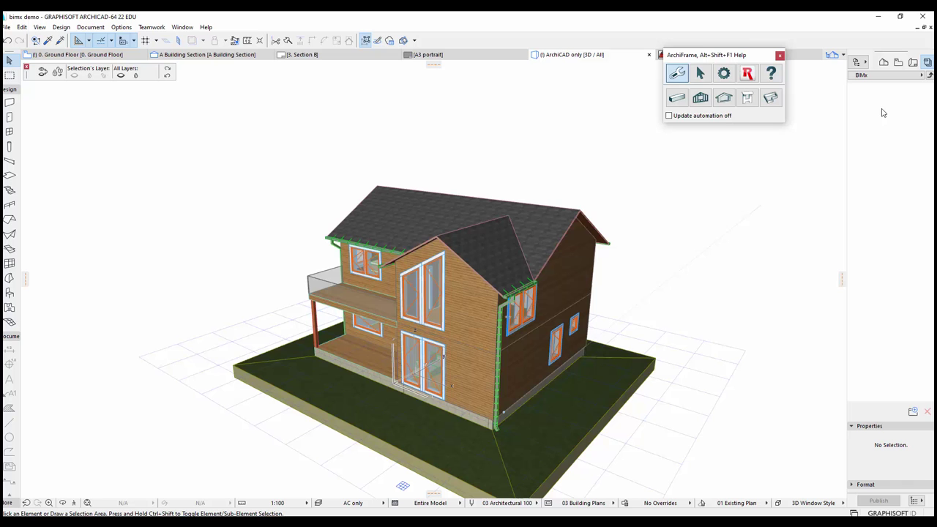
# Review the saved views in the BimX folder: ArchiFrame planks, 0. Ground Floor, B Building Section and A Building Section.
pyautogui.click(898, 61)
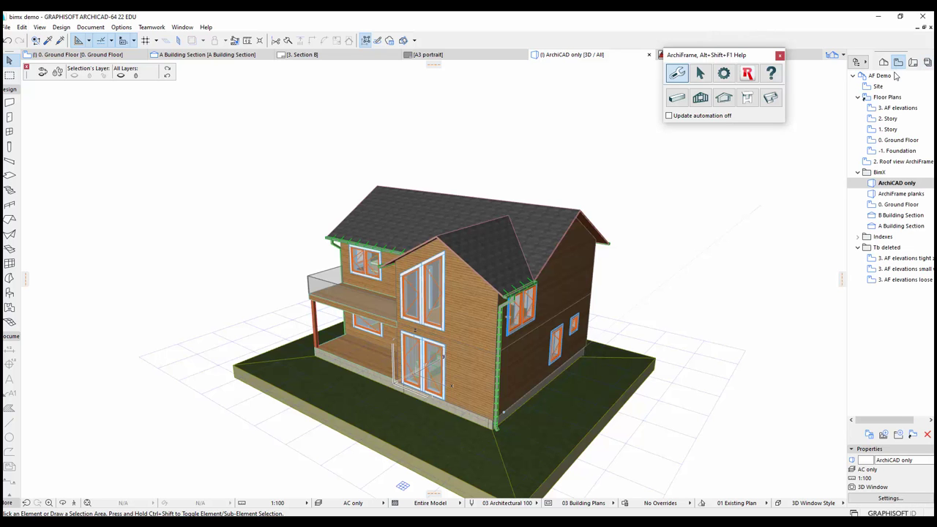
pyautogui.doubleClick(901, 193)
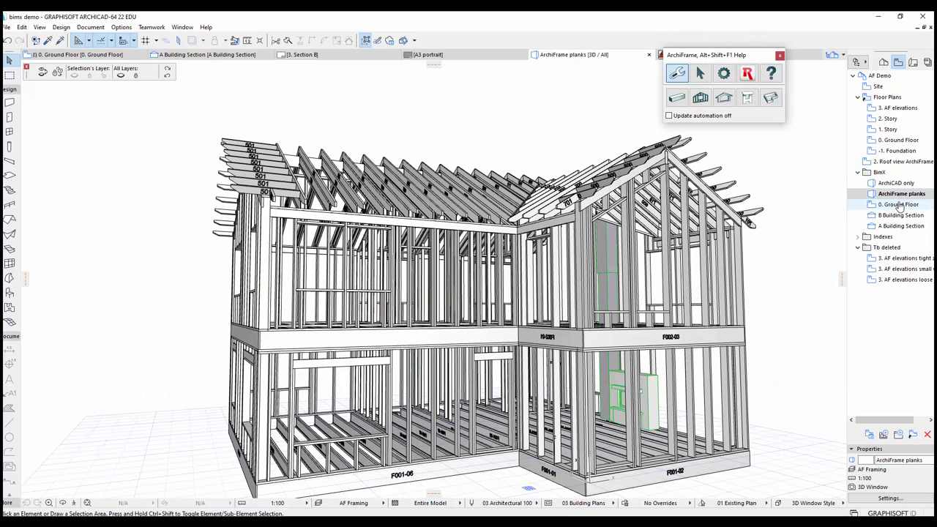
pyautogui.click(900, 205)
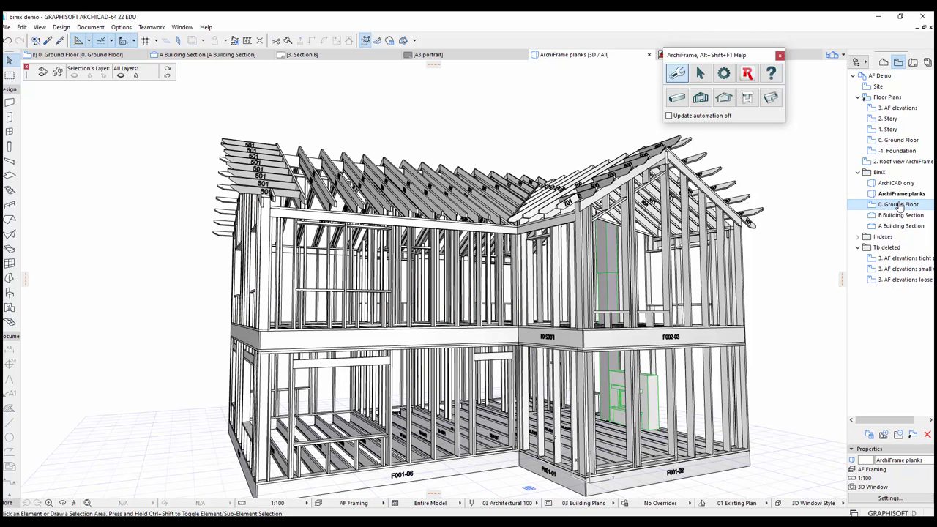
pyautogui.doubleClick(901, 205)
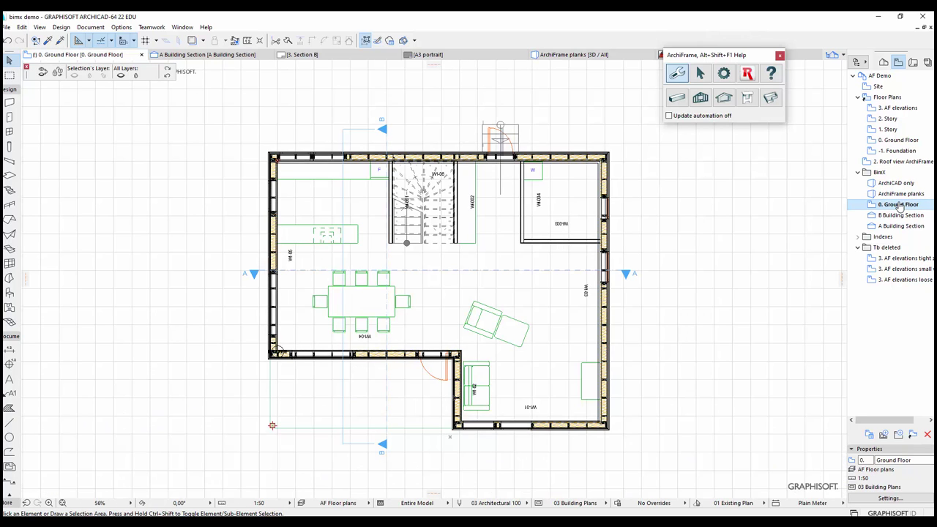
pyautogui.doubleClick(901, 215)
pyautogui.doubleClick(896, 227)
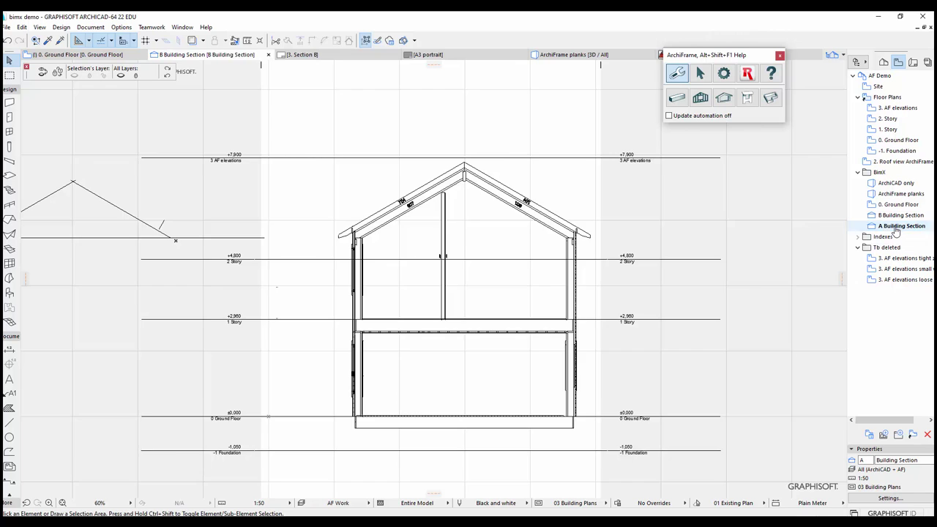
# Review the layouts 1. Floor plan, 2. Section A and 3. Section B in the layout book.
pyautogui.click(913, 64)
pyautogui.doubleClick(892, 132)
pyautogui.doubleClick(895, 142)
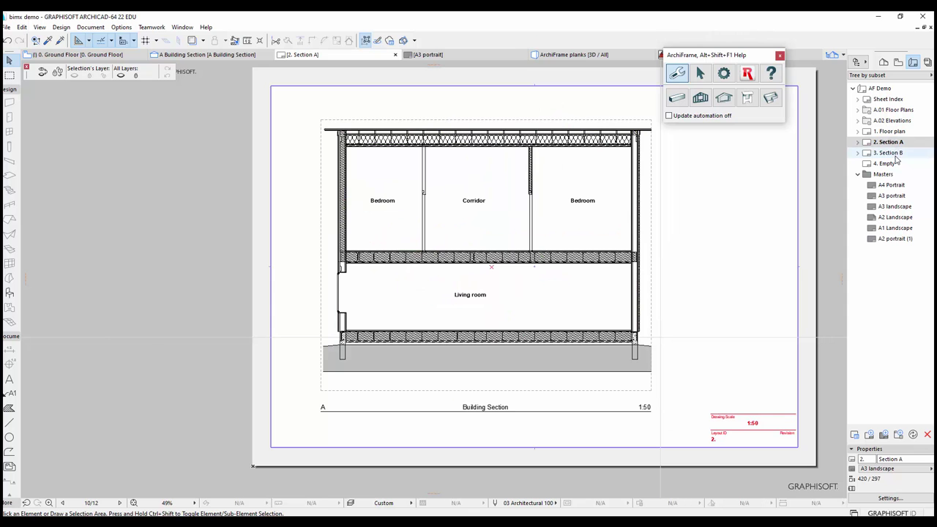
pyautogui.doubleClick(894, 153)
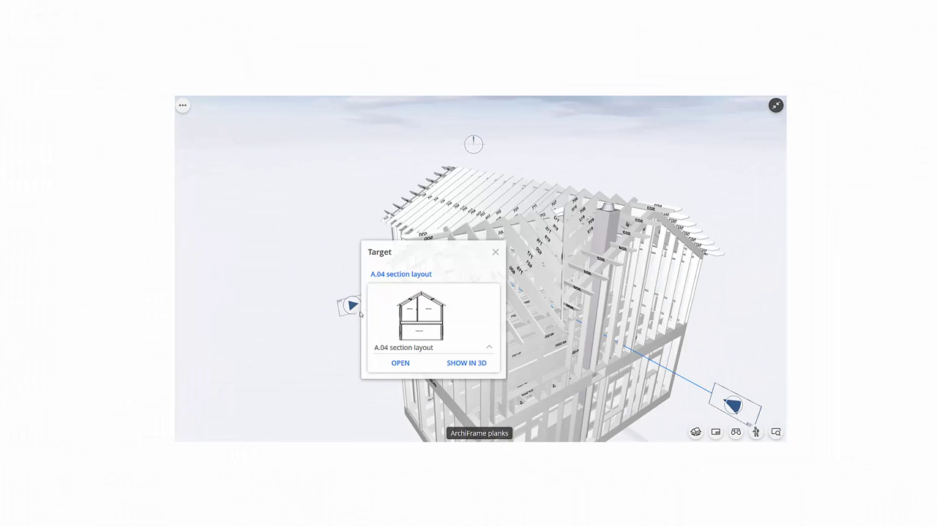
# In the BIMx model, show the A.04 section layout in 3D and cut the framing model at that plane.
pyautogui.click(449, 360)
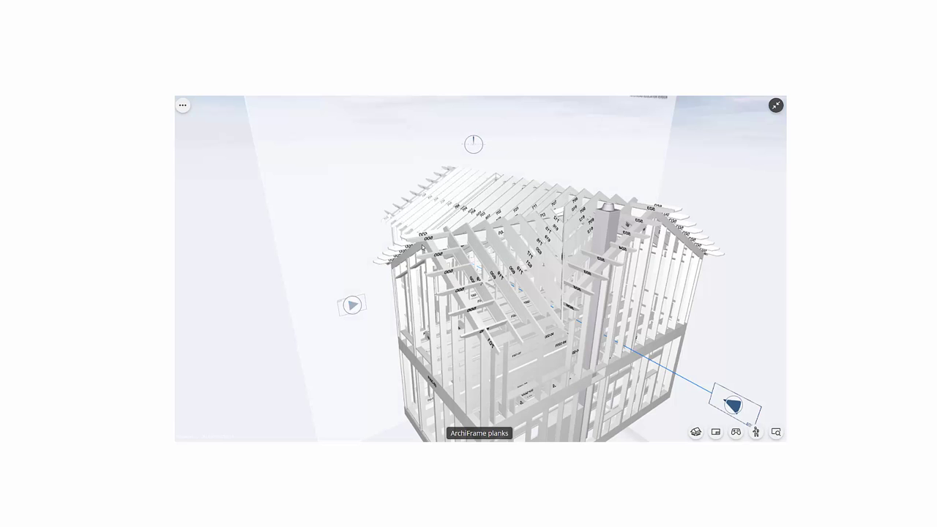
pyautogui.click(327, 219)
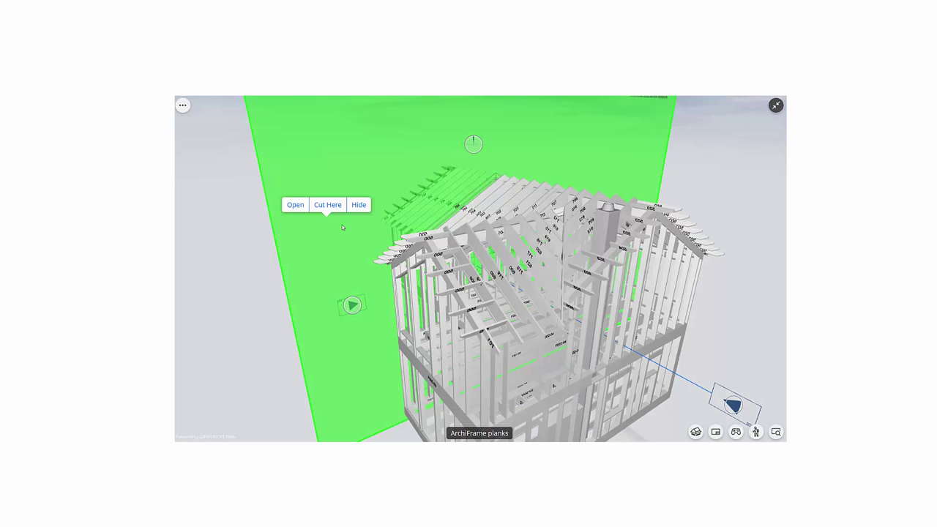
pyautogui.click(328, 204)
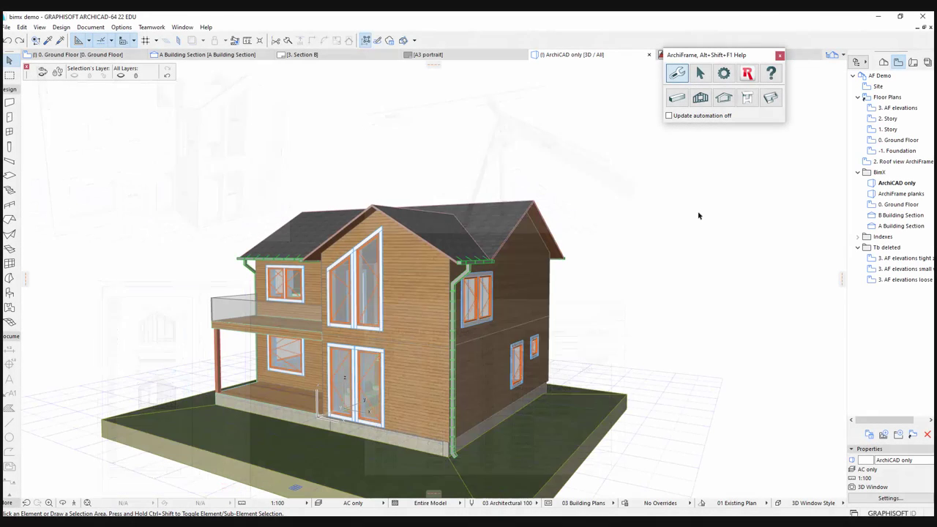
# In the layer settings, hide all layers and show only AF Elems and AF Elems Int.
pyautogui.hotkey('ctrl', 'l')
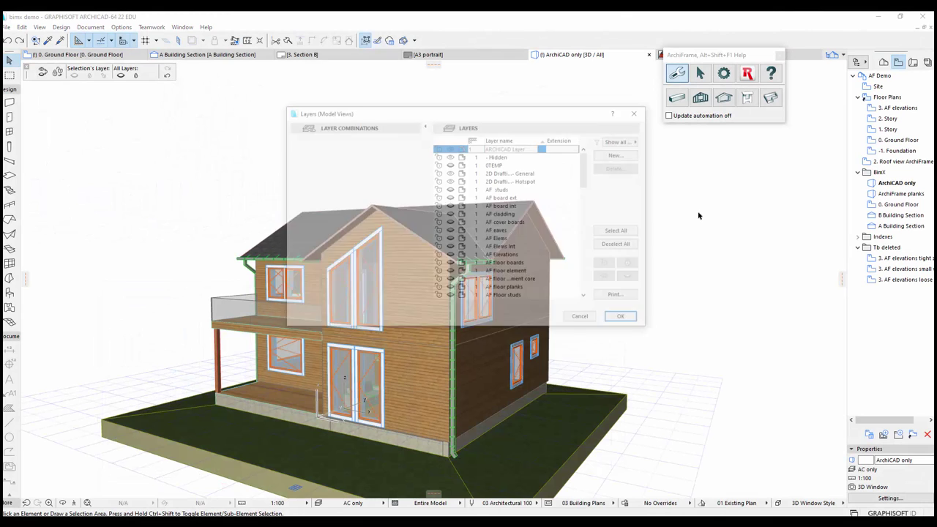
pyautogui.click(620, 231)
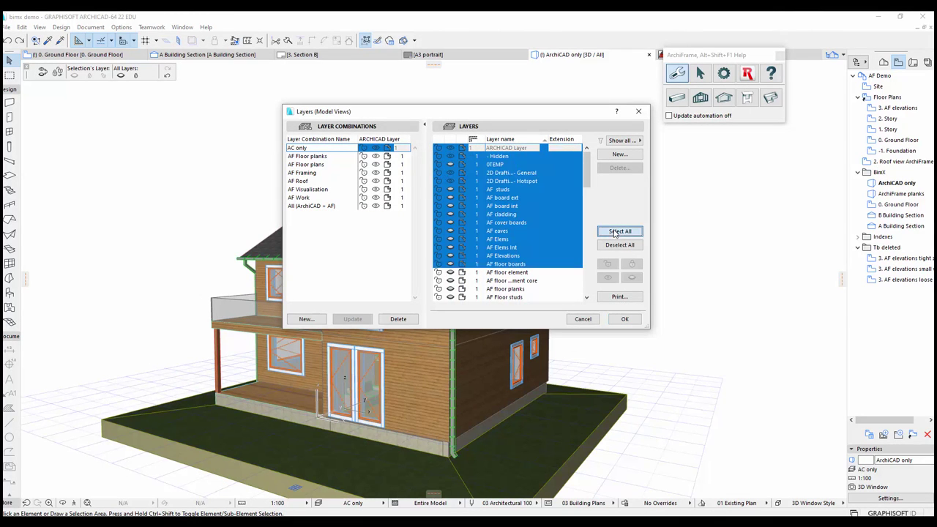
pyautogui.click(631, 278)
pyautogui.click(619, 244)
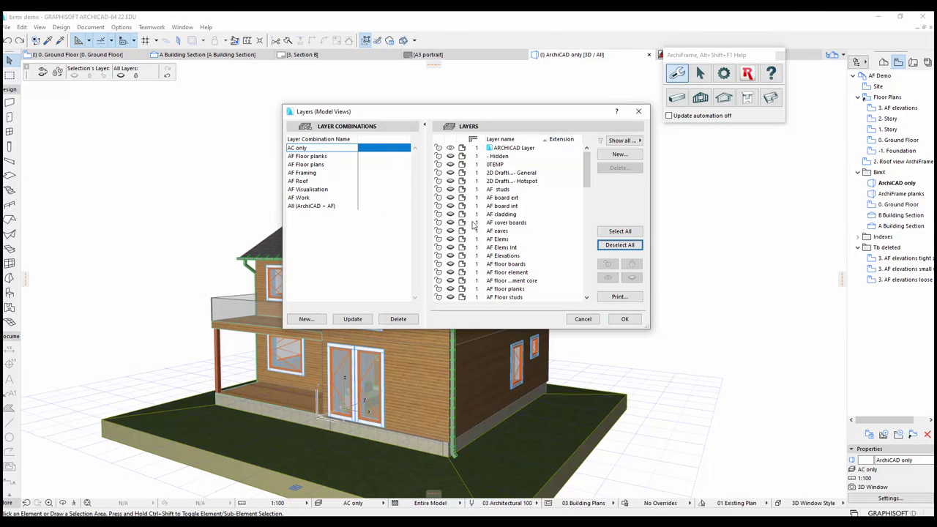
pyautogui.click(454, 239)
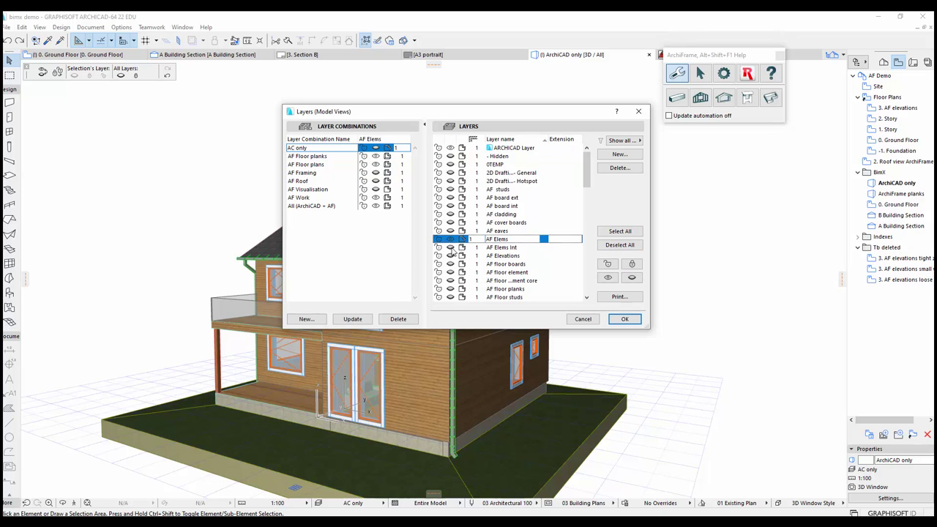
pyautogui.click(455, 248)
# Save the layer visibility as a new layer combination named "AF elements" and apply it to the 3D view.
pyautogui.click(320, 322)
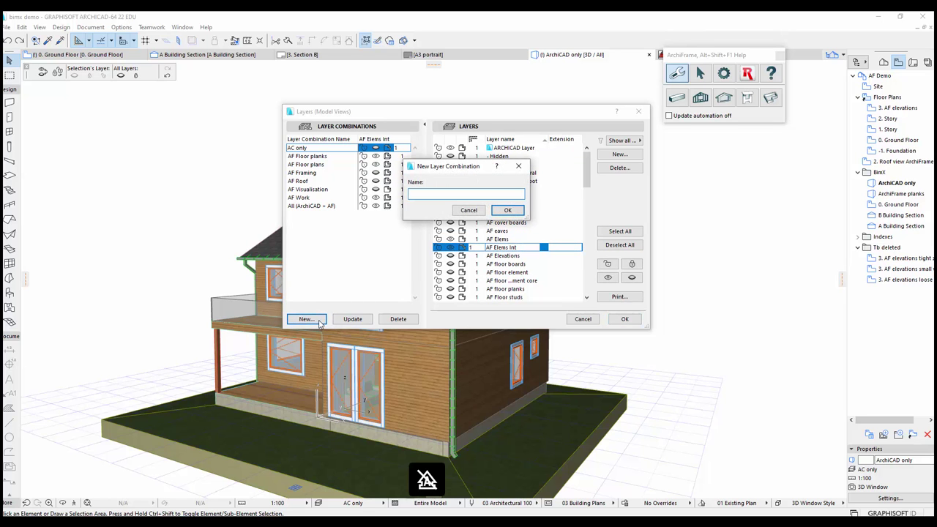
pyautogui.write('AF elements')
pyautogui.press('Return')
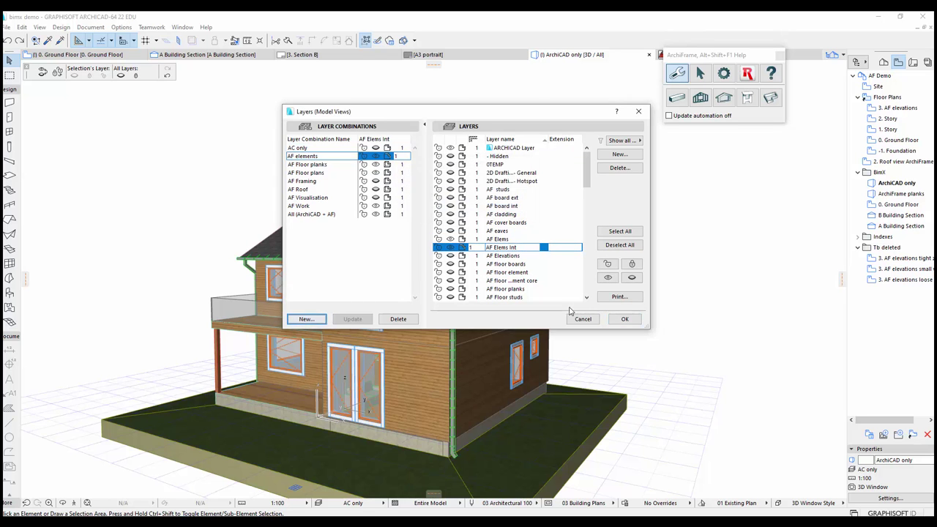
pyautogui.click(624, 319)
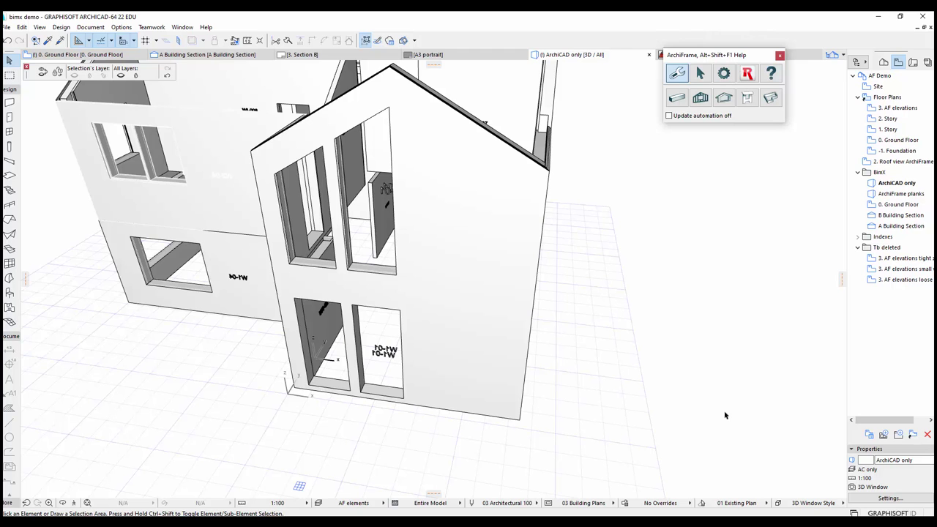
# Select both front gable wall elements and set their ID distance 3D front and ID distance 3D back to -92.
pyautogui.scroll(3, 476, 414)
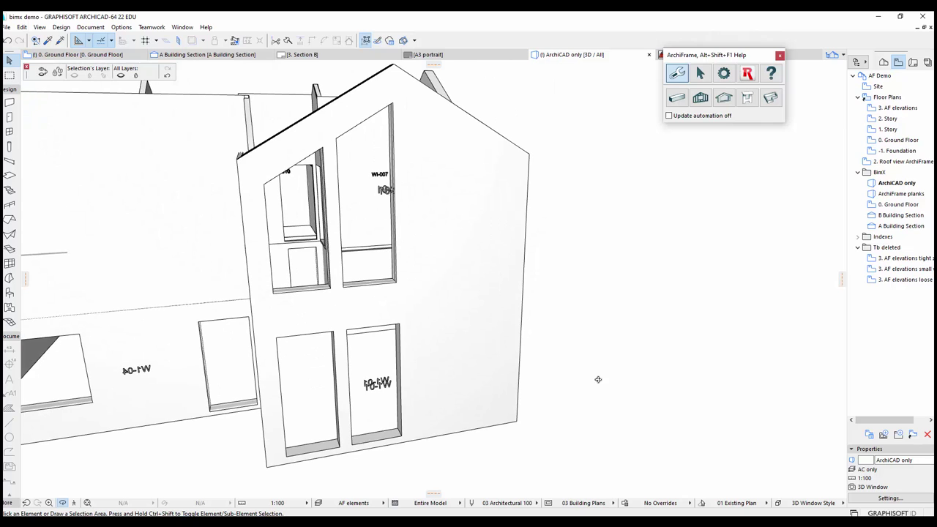
pyautogui.click(404, 399)
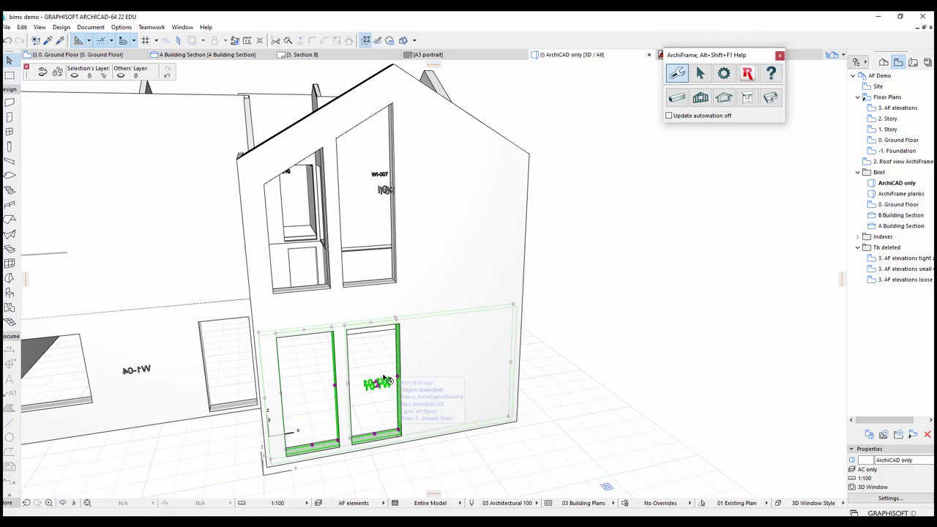
pyautogui.keyDown('shift'); pyautogui.click(383, 284); pyautogui.keyUp('shift')
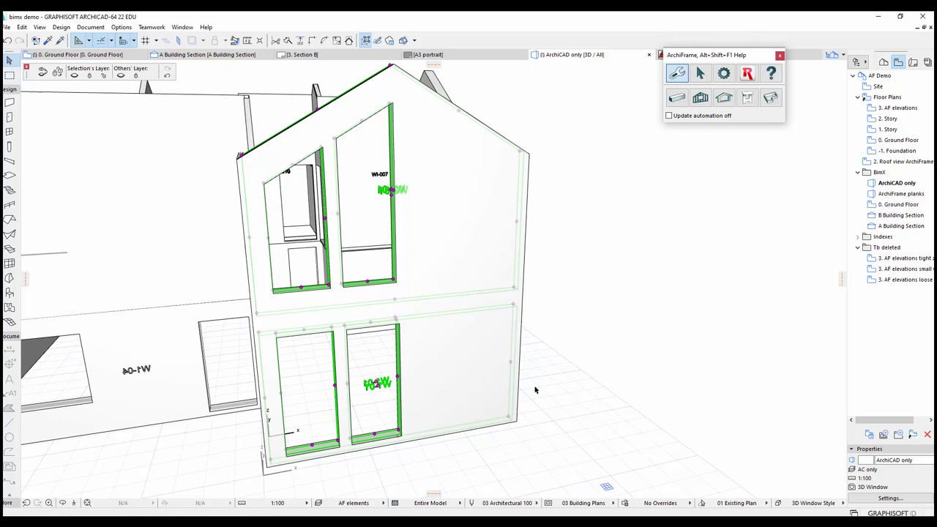
pyautogui.hotkey('ctrl', 't')
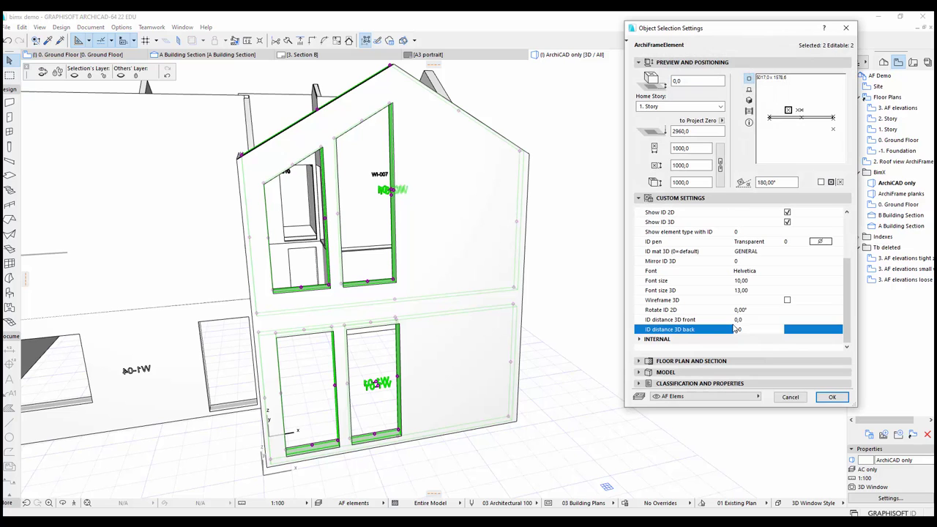
pyautogui.click(743, 320)
pyautogui.write('-92')
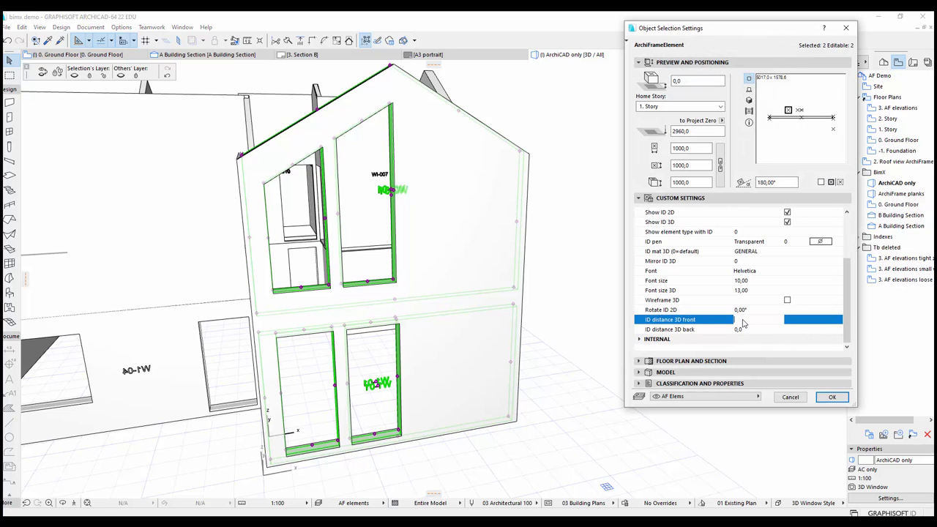
pyautogui.click(748, 329)
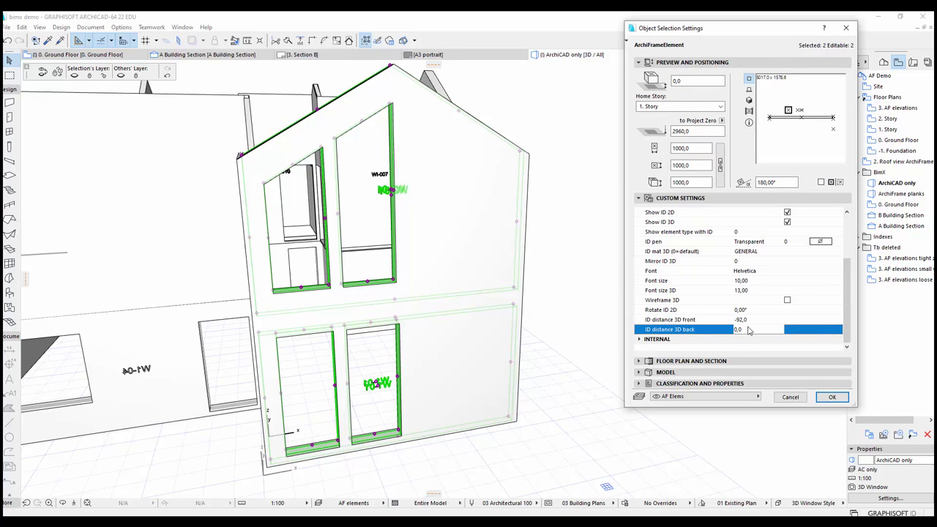
pyautogui.write('-92,0')
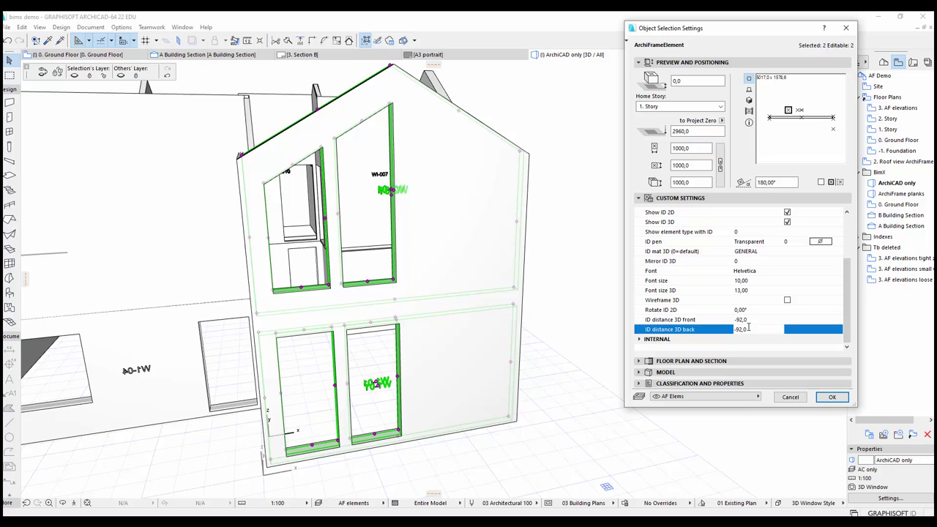
pyautogui.press('Return')
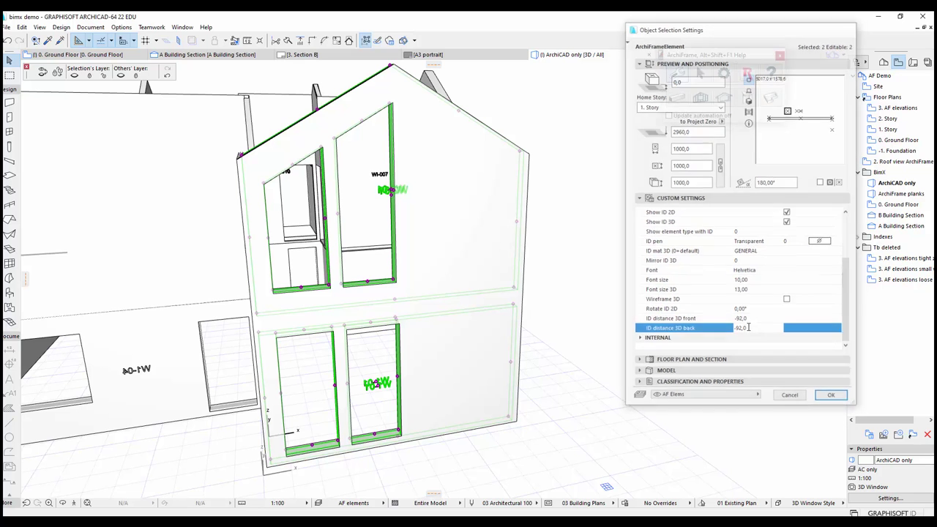
pyautogui.click(529, 437)
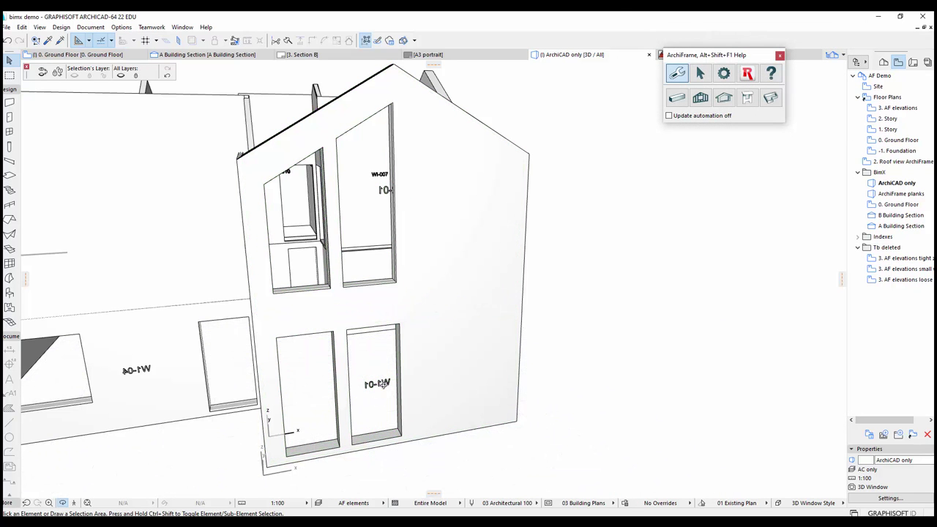
# Move the ID text of the upper gable wall element into its tall window opening.
pyautogui.keyDown('shift'); pyautogui.moveTo(383, 385); pyautogui.dragTo(433, 414, button='middle'); pyautogui.keyUp('shift')
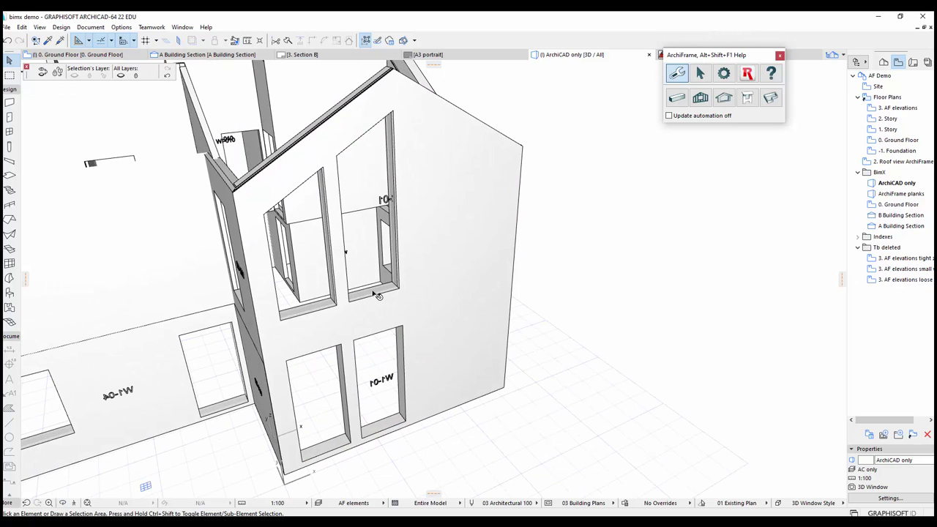
pyautogui.click(370, 296)
pyautogui.click(386, 202)
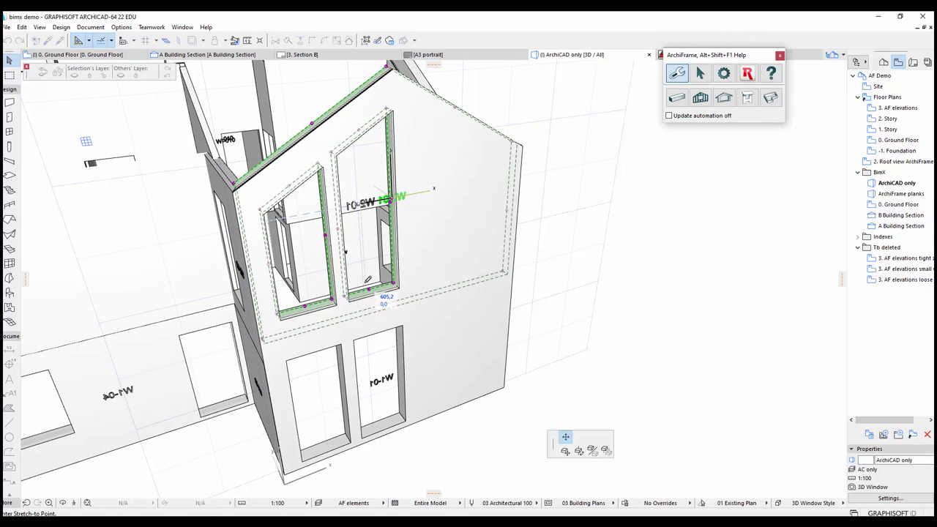
pyautogui.click(362, 203)
pyautogui.press('Escape')
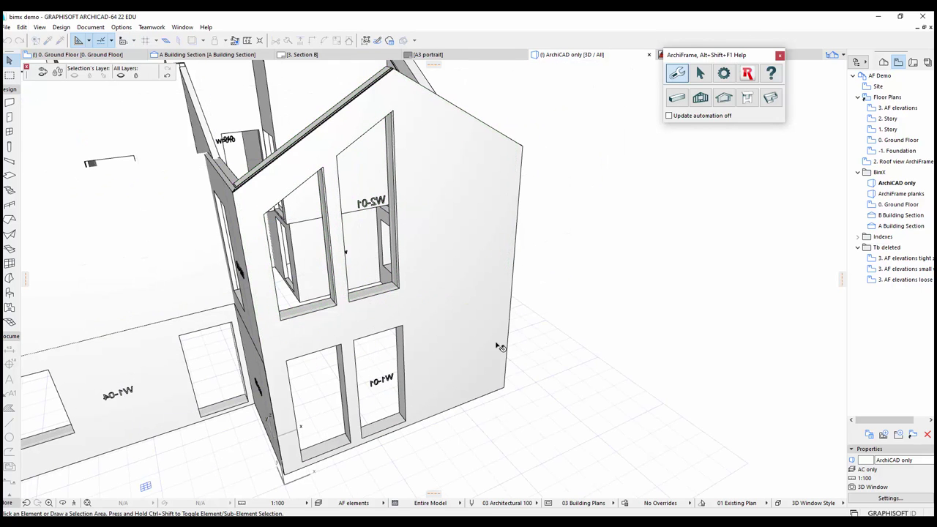
# Select the interior wall element behind the upper gable and hide the interior elements' layer.
pyautogui.keyDown('shift'); pyautogui.moveTo(535, 431); pyautogui.dragTo(416, 250, button='middle'); pyautogui.keyUp('shift')
pyautogui.scroll(-2, 432, 278)
pyautogui.click(439, 213)
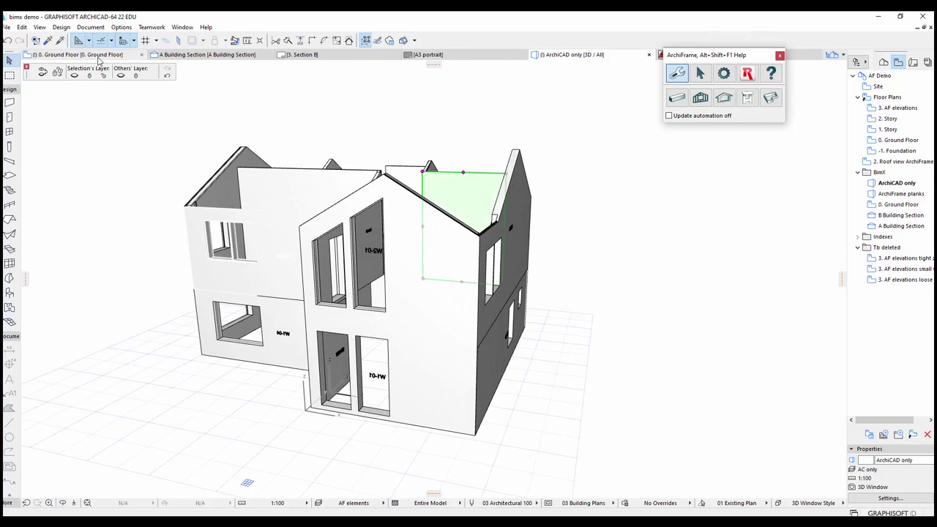
pyautogui.press('Delete')
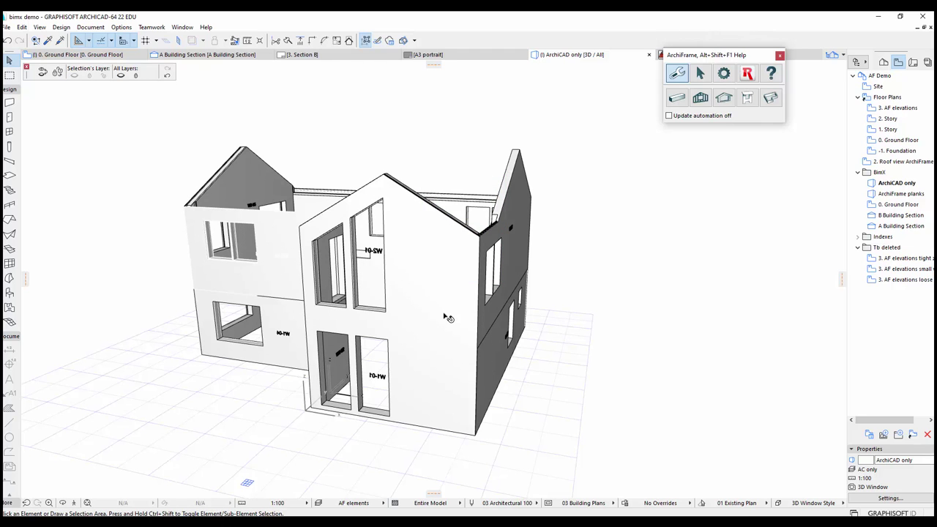
pyautogui.press('Escape')
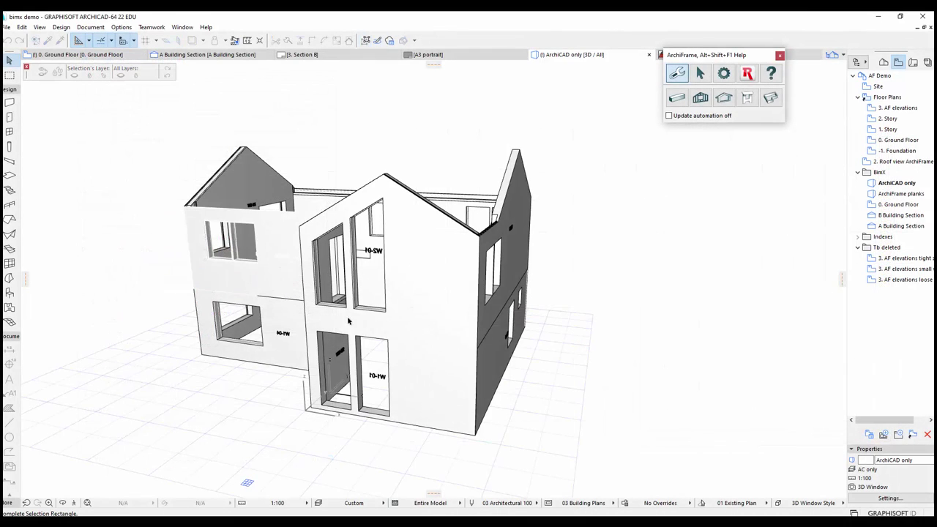
# Select all displayed wall elements and set their Mirror ID 3D to 1.
pyautogui.moveTo(140, 123); pyautogui.dragTo(613, 461)
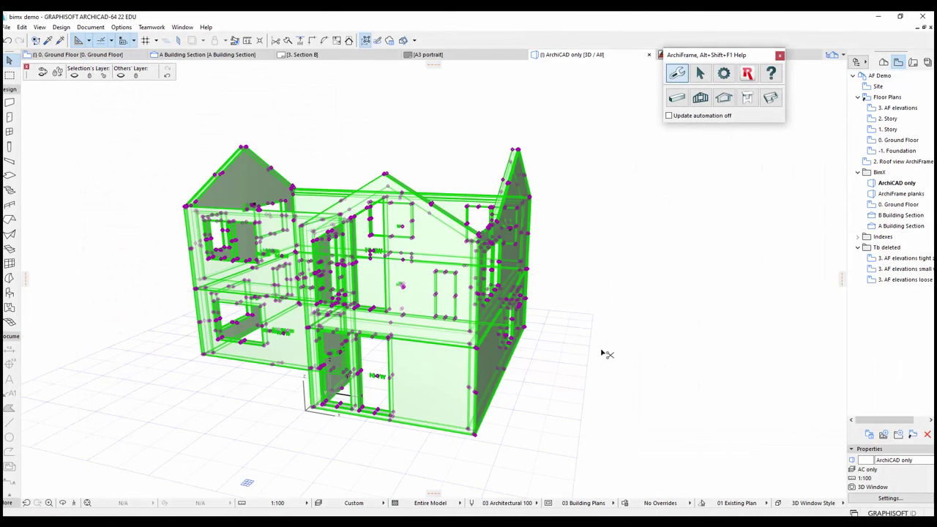
pyautogui.hotkey('ctrl', 't')
pyautogui.scroll(3, 724, 281)
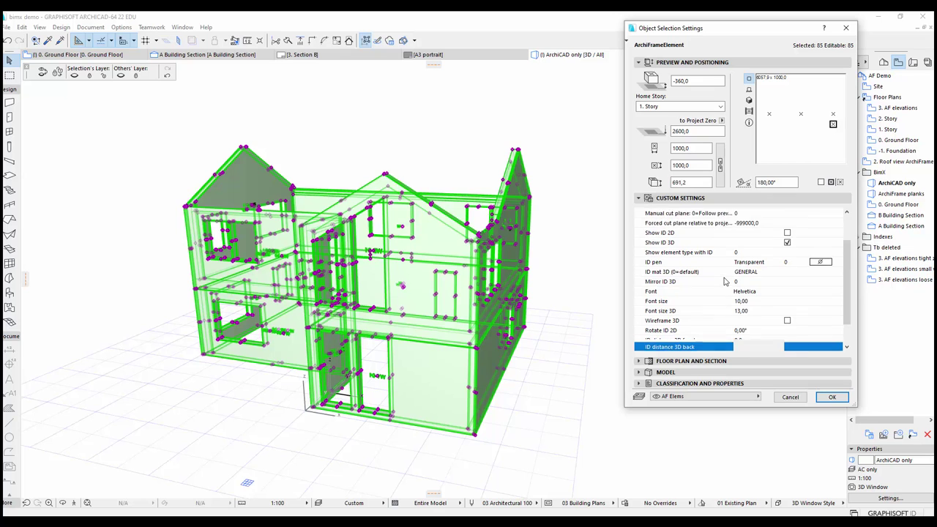
pyautogui.click(746, 329)
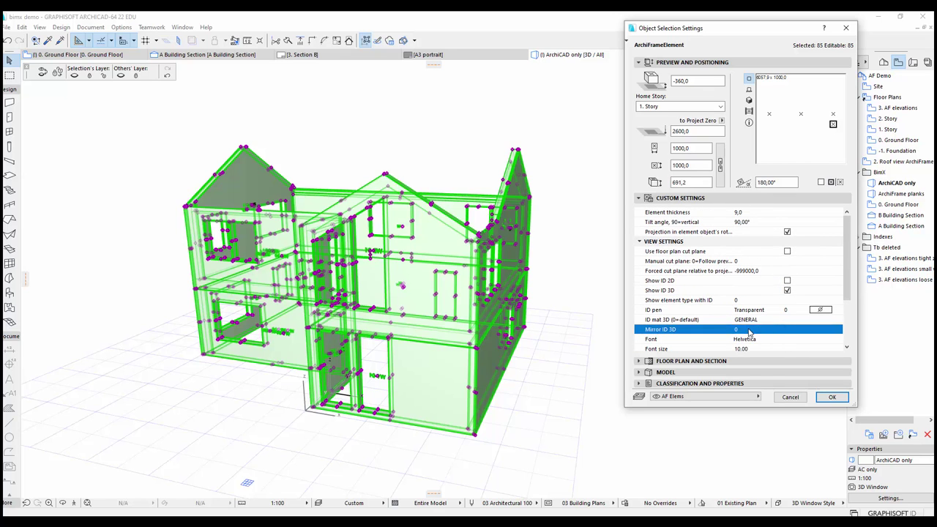
pyautogui.press('Escape')
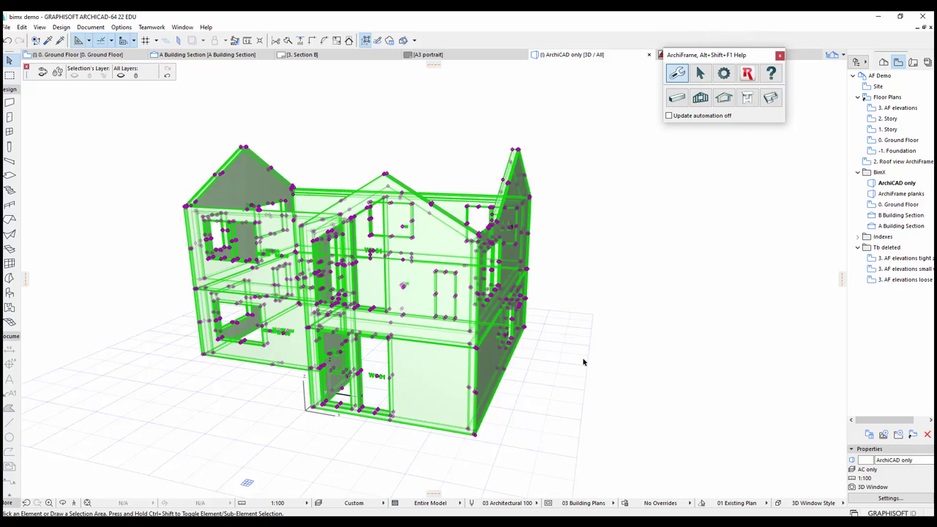
pyautogui.press('Escape')
pyautogui.scroll(2, 412, 388)
pyautogui.scroll(-2, 415, 391)
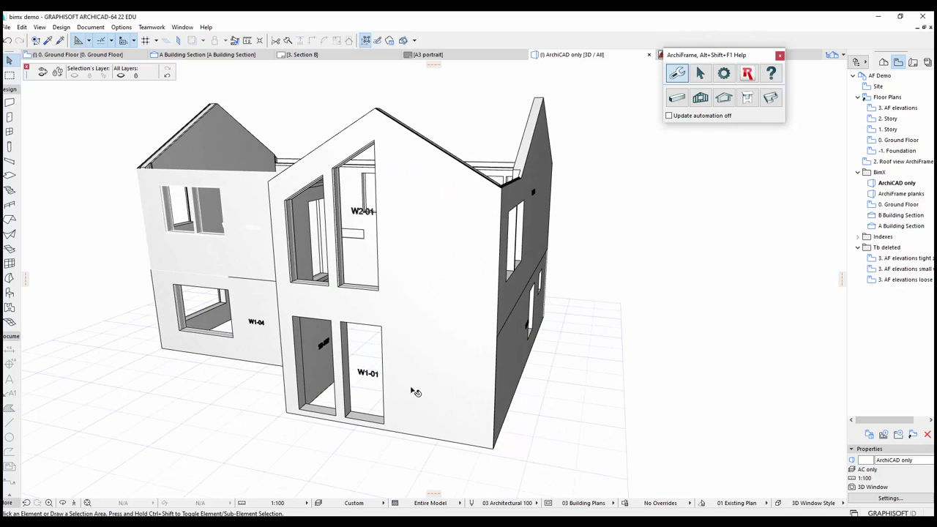
pyautogui.keyDown('shift'); pyautogui.moveTo(415, 392); pyautogui.dragTo(430, 393, button='middle'); pyautogui.keyUp('shift')
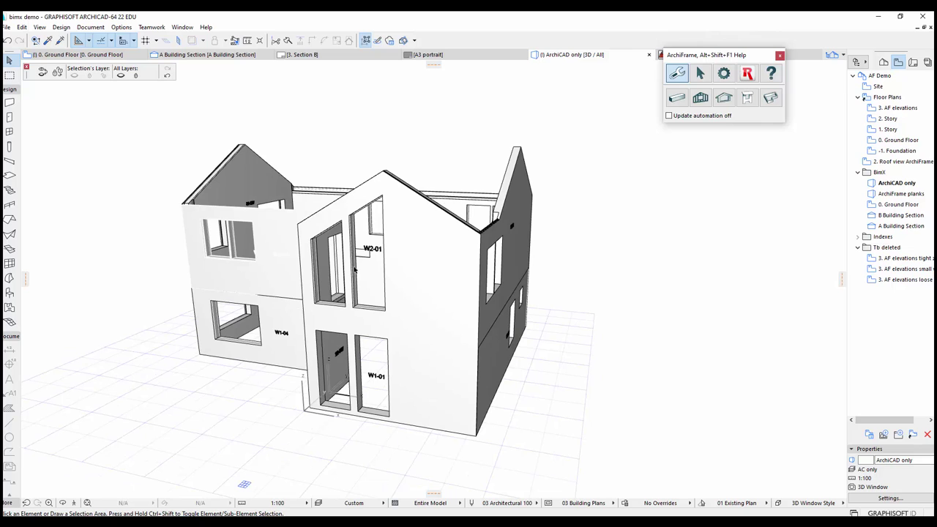
# Show the hidden interior elements again and set ID mat 3D to Paint - Ivory Black for all elements in the 3D view.
pyautogui.click(168, 76)
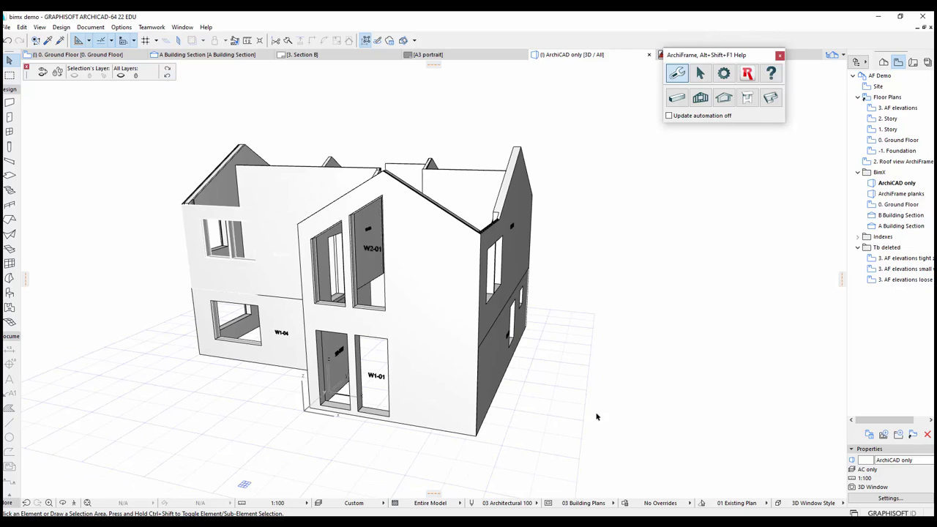
pyautogui.click(621, 449)
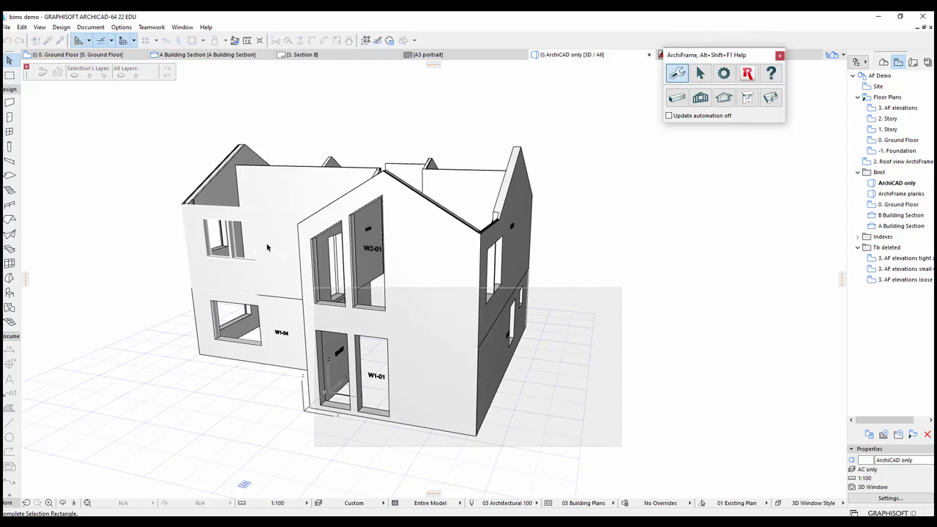
pyautogui.click(98, 112)
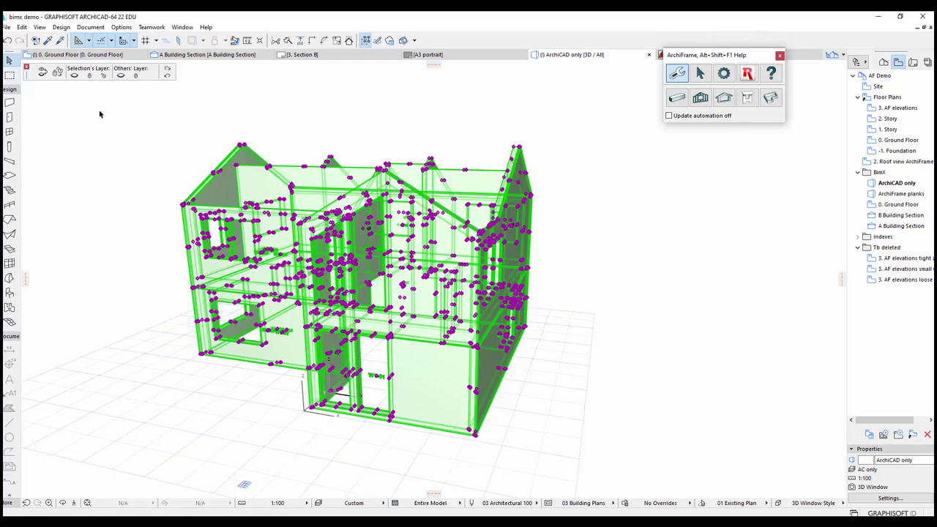
pyautogui.doubleClick(377, 212)
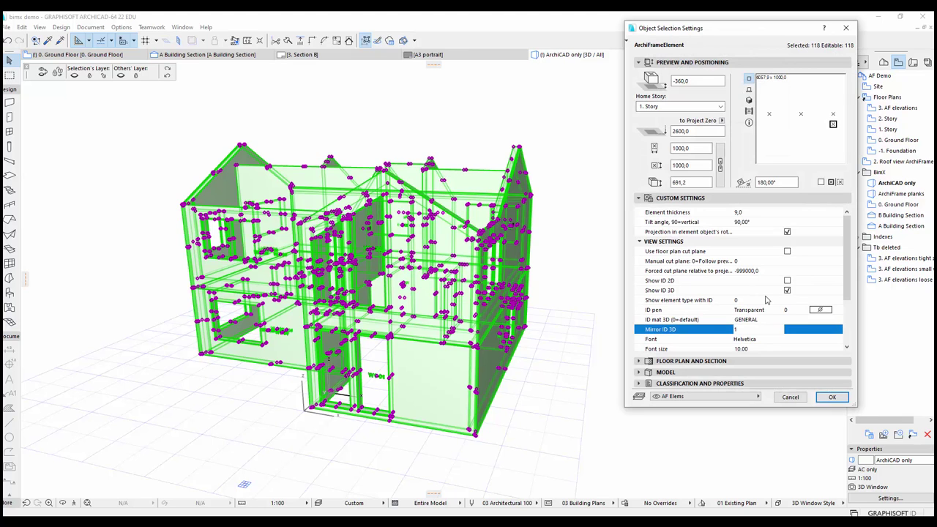
pyautogui.click(773, 320)
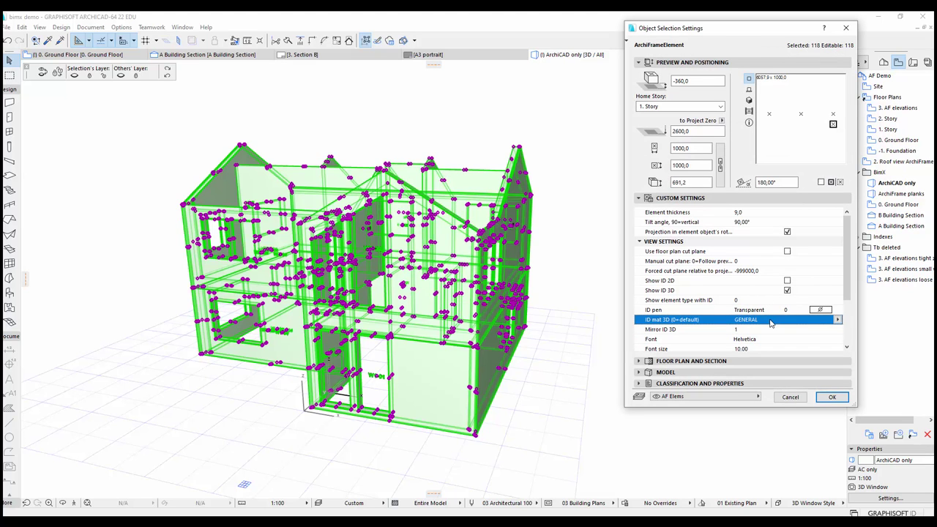
pyautogui.click(837, 320)
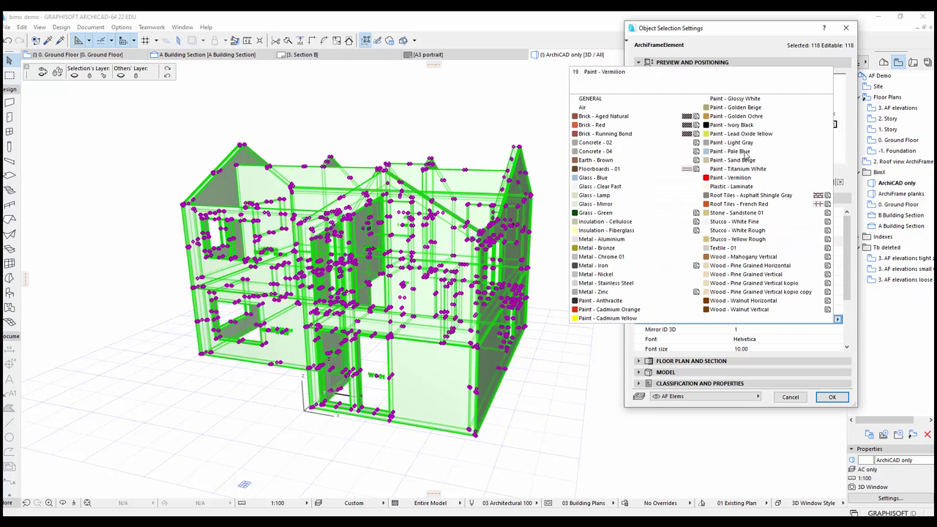
pyautogui.click(741, 125)
pyautogui.click(832, 397)
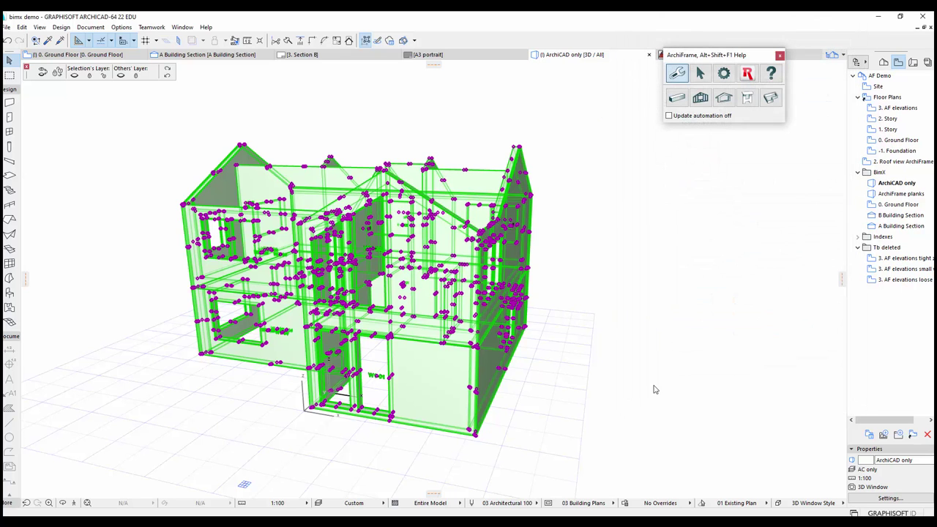
pyautogui.click(571, 373)
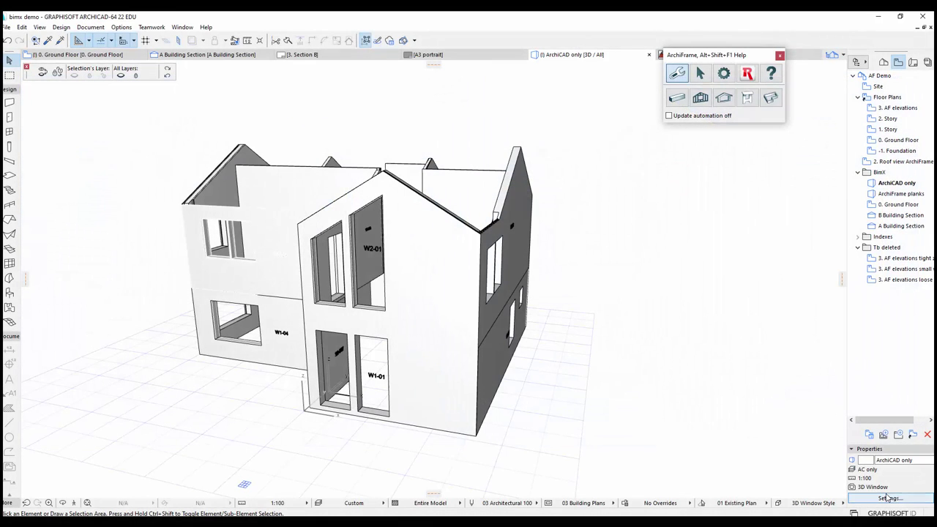
# Save the current 3D view in the BimX folder with the AF elements layer combination and name it "Element diagram".
pyautogui.click(879, 173)
pyautogui.click(884, 434)
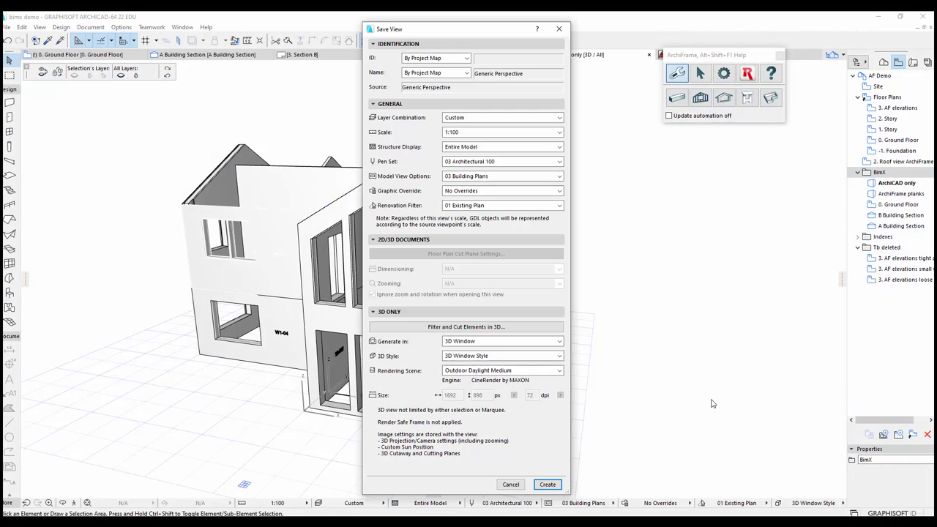
pyautogui.click(558, 117)
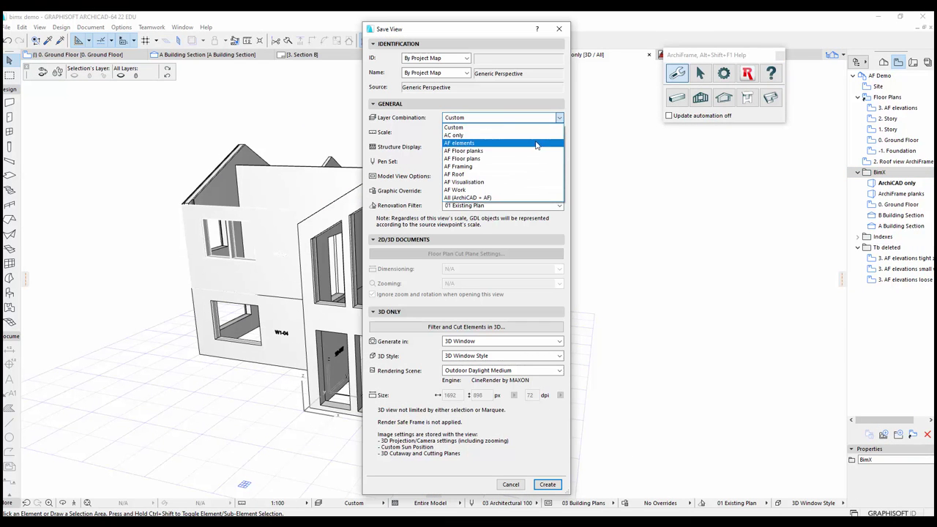
pyautogui.click(498, 142)
pyautogui.click(547, 484)
pyautogui.click(899, 460)
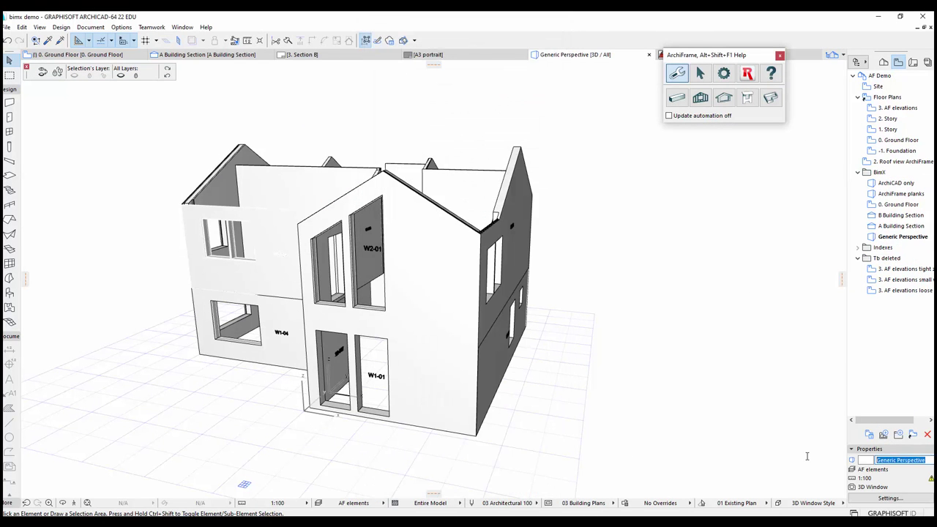
pyautogui.write('Element diagram')
pyautogui.press('Return')
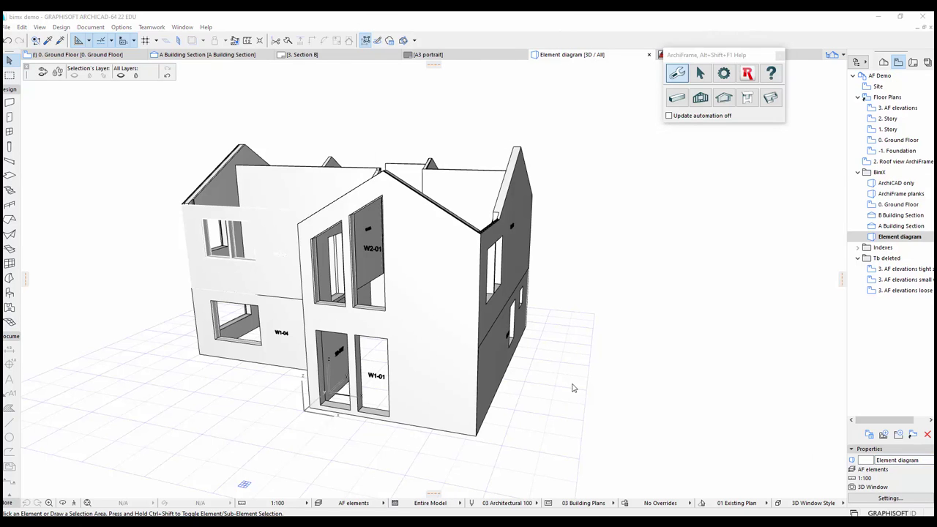
# In the ArchiFrame planks view, select the ridge beams and rafters around the roof junction and show only them in 3D.
pyautogui.doubleClick(906, 195)
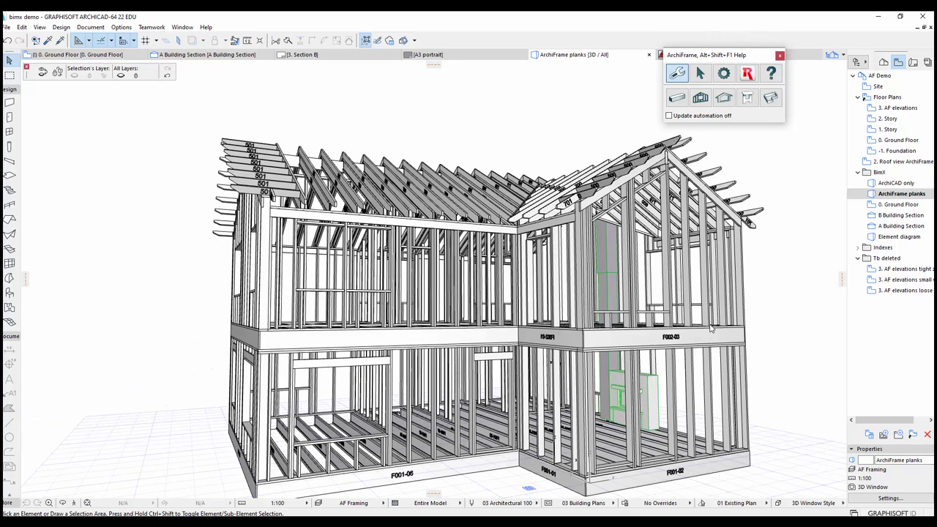
pyautogui.keyDown('shift'); pyautogui.moveTo(710, 329); pyautogui.dragTo(659, 292, button='middle'); pyautogui.keyUp('shift')
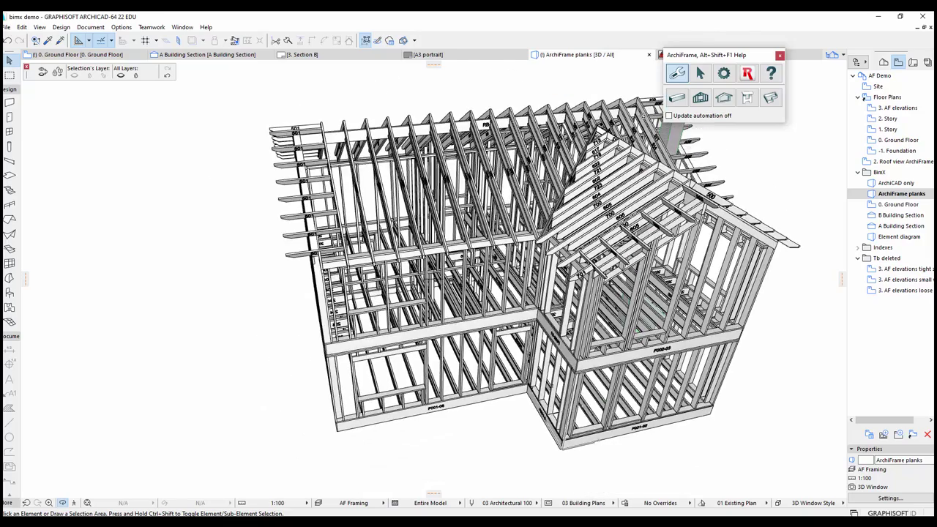
pyautogui.scroll(5, 643, 114)
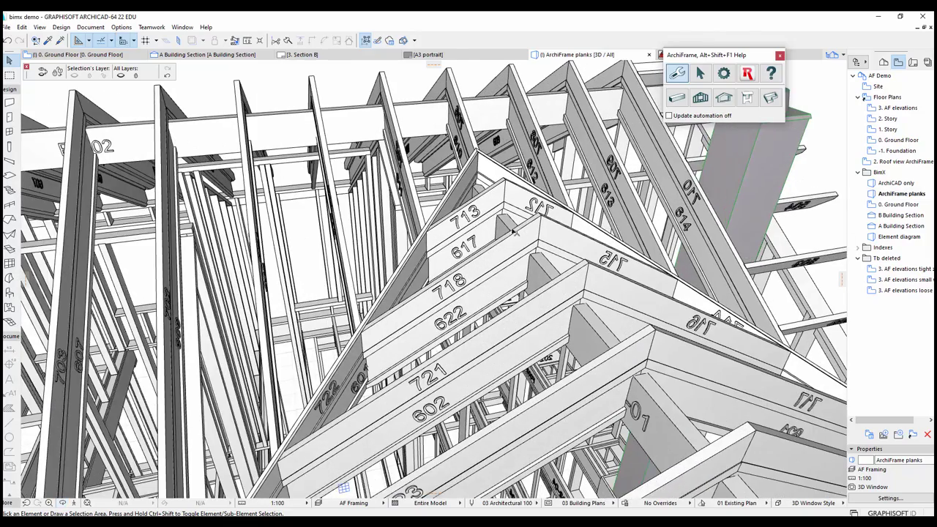
pyautogui.click(457, 242)
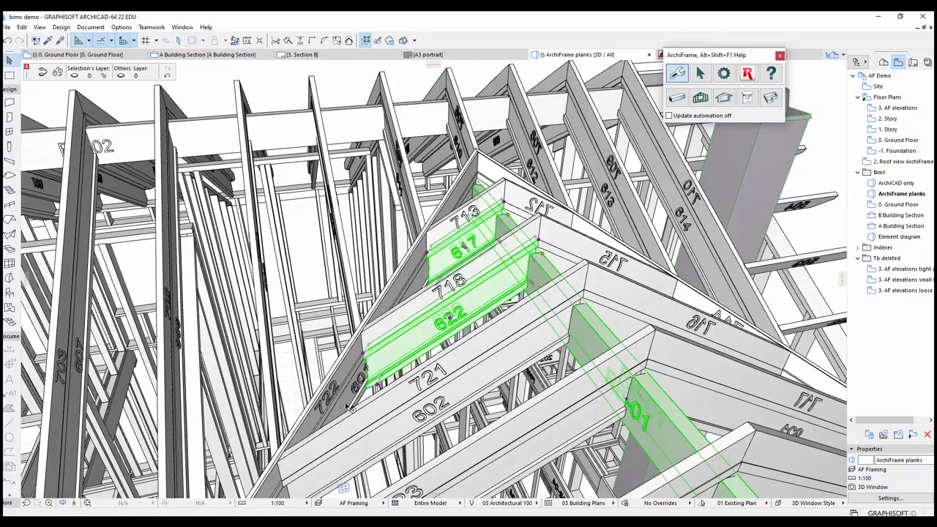
pyautogui.keyDown('shift'); pyautogui.moveTo(350, 407); pyautogui.dragTo(750, 268, button='middle'); pyautogui.keyUp('shift')
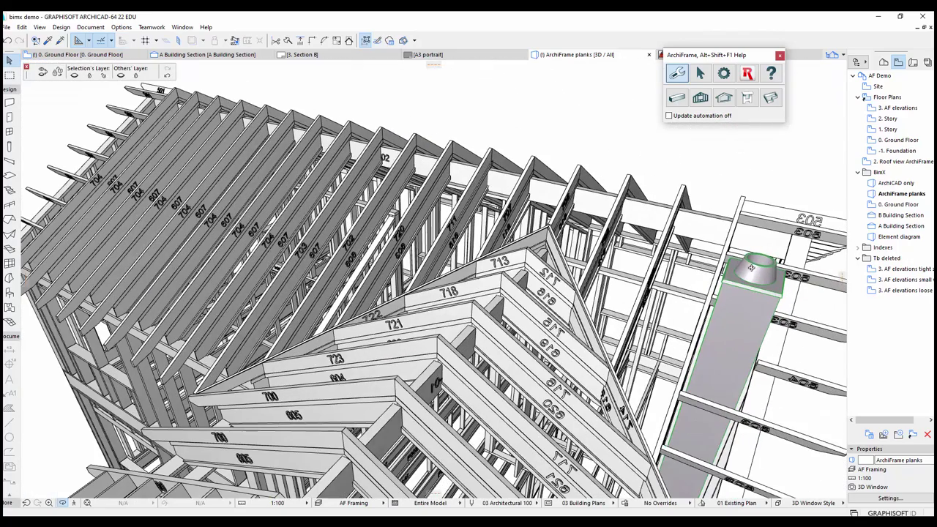
pyautogui.click(427, 273)
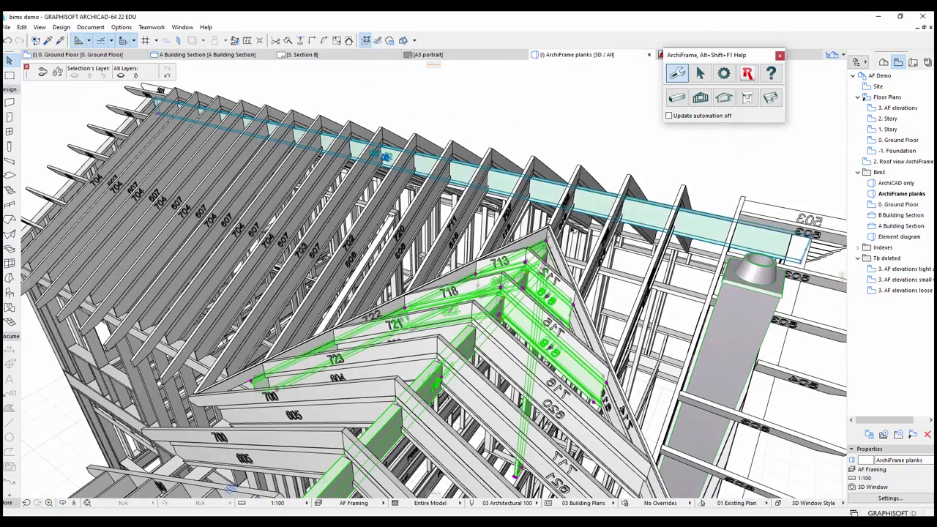
pyautogui.keyDown('shift'); pyautogui.click(623, 209); pyautogui.keyUp('shift')
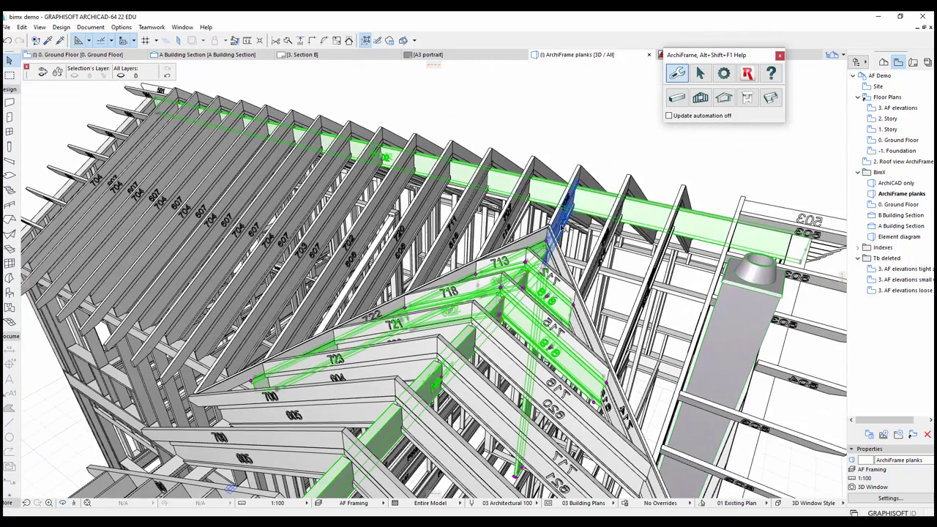
pyautogui.keyDown('shift'); pyautogui.click(580, 328); pyautogui.keyUp('shift')
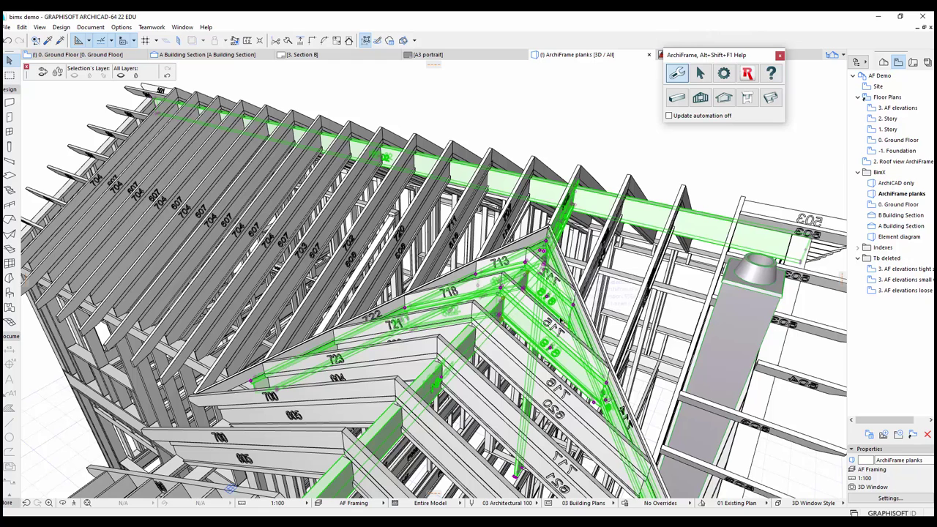
pyautogui.click(39, 27)
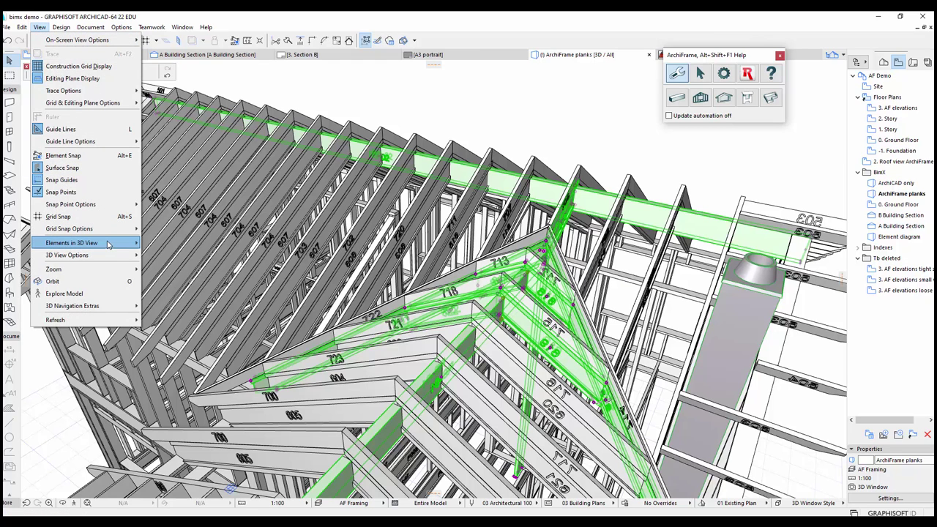
pyautogui.moveTo(108, 244)
pyautogui.click(194, 283)
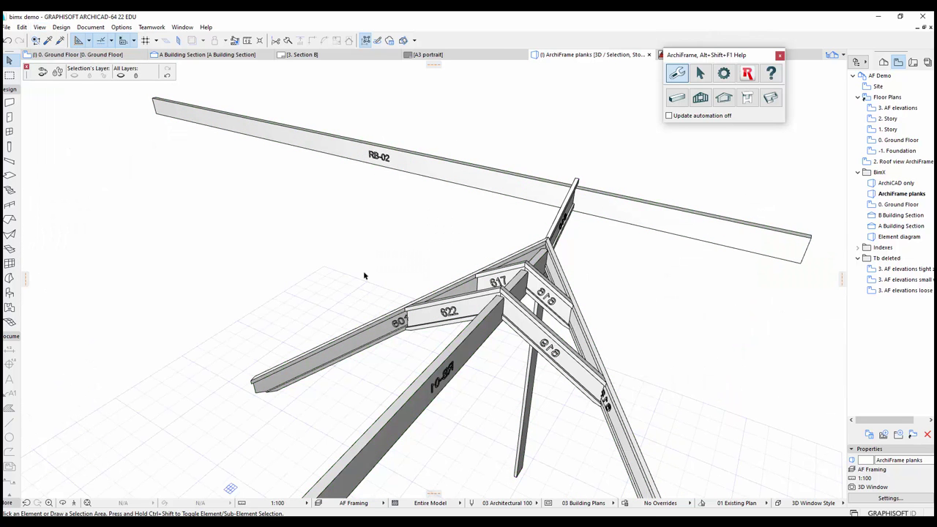
# Select all the isolated roof planks and set their ID mat 3D to Paint - Ivory Black.
pyautogui.press('o')
pyautogui.moveTo(410, 268); pyautogui.dragTo(680, 249)
pyautogui.scroll(5, 433, 278)
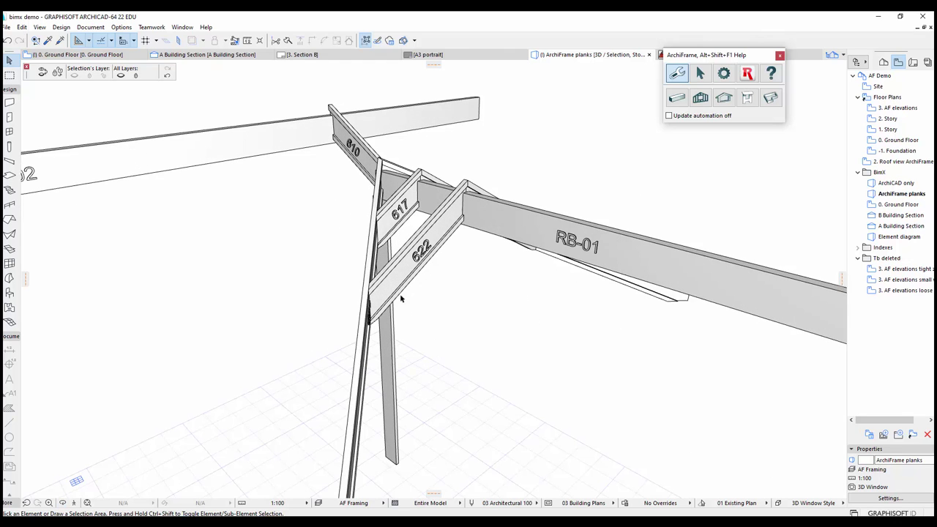
pyautogui.moveTo(508, 372); pyautogui.dragTo(231, 115)
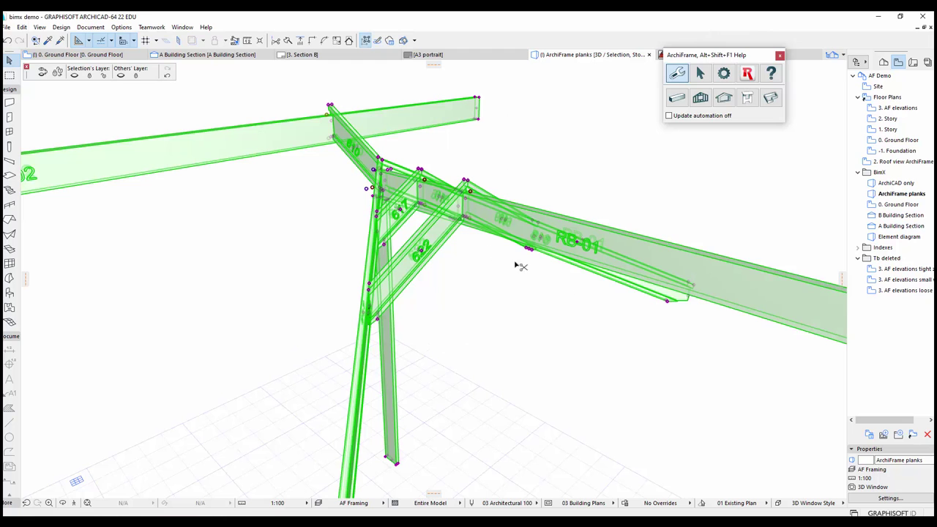
pyautogui.hotkey('ctrl', 't')
pyautogui.click(657, 213)
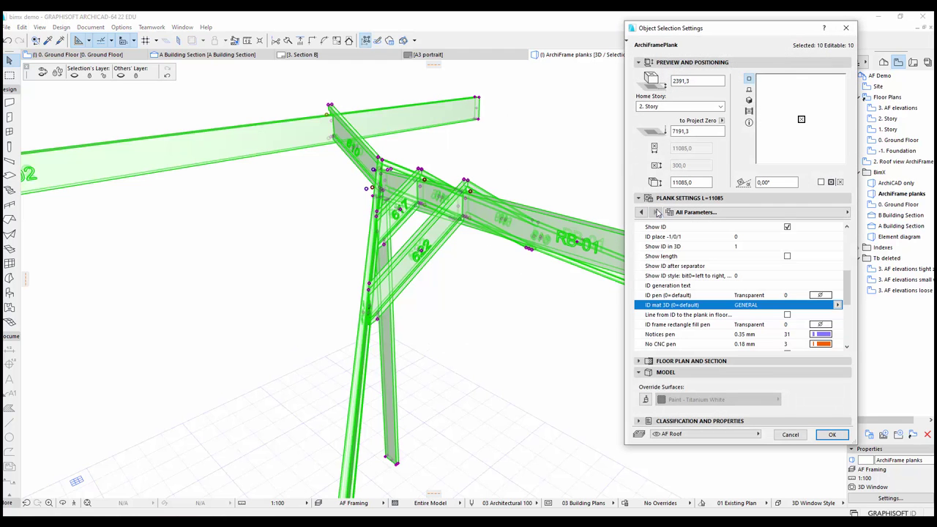
pyautogui.click(837, 304)
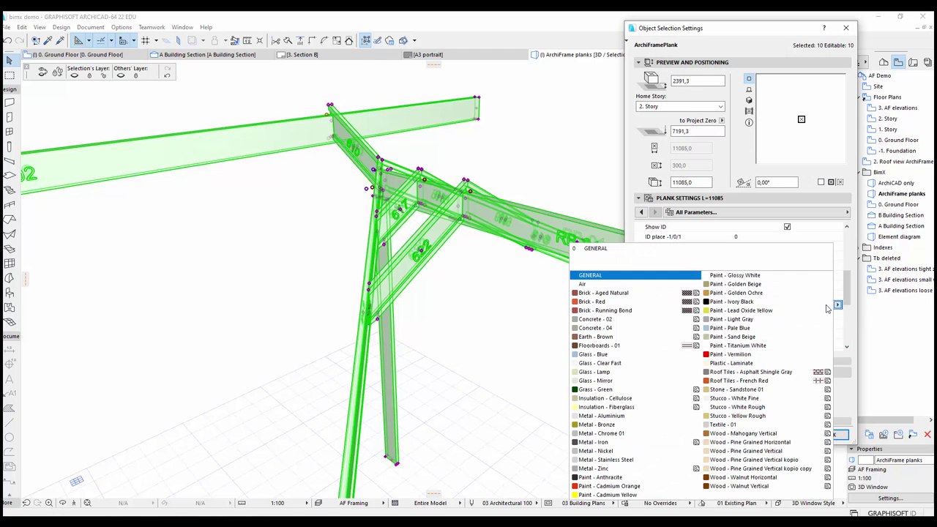
pyautogui.click(758, 302)
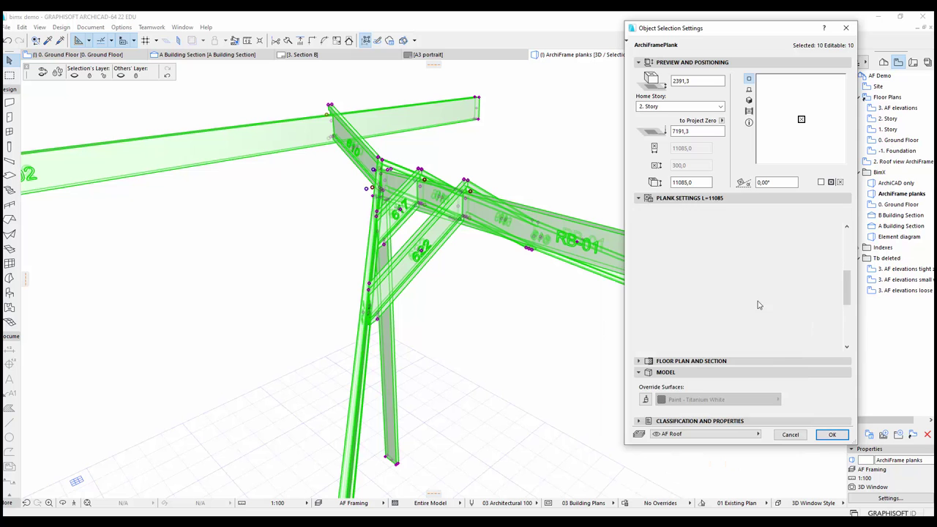
pyautogui.click(832, 435)
pyautogui.press('Escape')
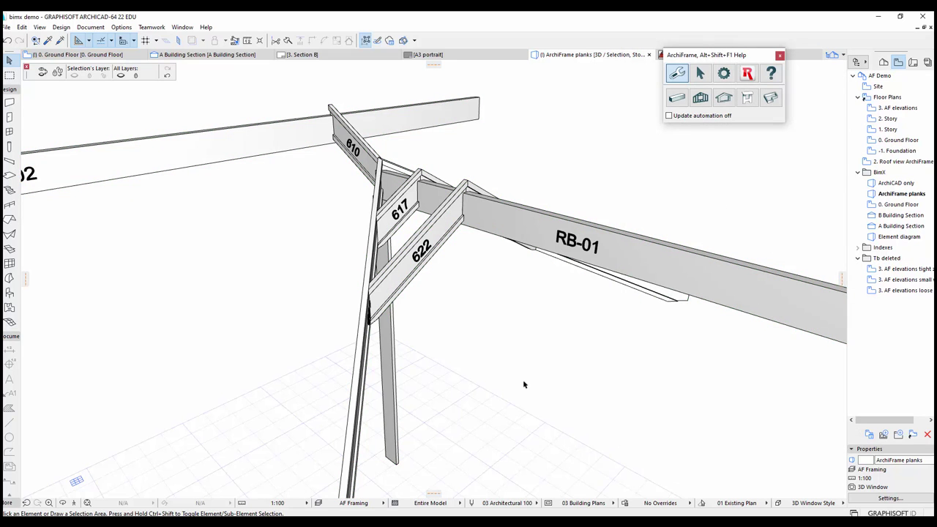
# Set ID in 3D to Front & Back for the vertical plank under the roof junction.
pyautogui.keyDown('shift'); pyautogui.moveTo(334, 318); pyautogui.dragTo(432, 300, button='middle'); pyautogui.keyUp('shift')
pyautogui.click(249, 359)
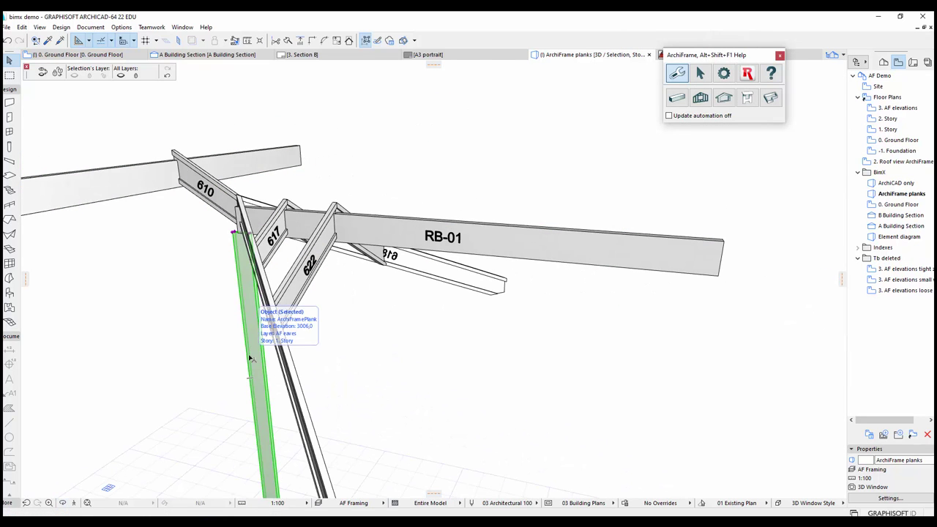
pyautogui.hotkey('ctrl', 't')
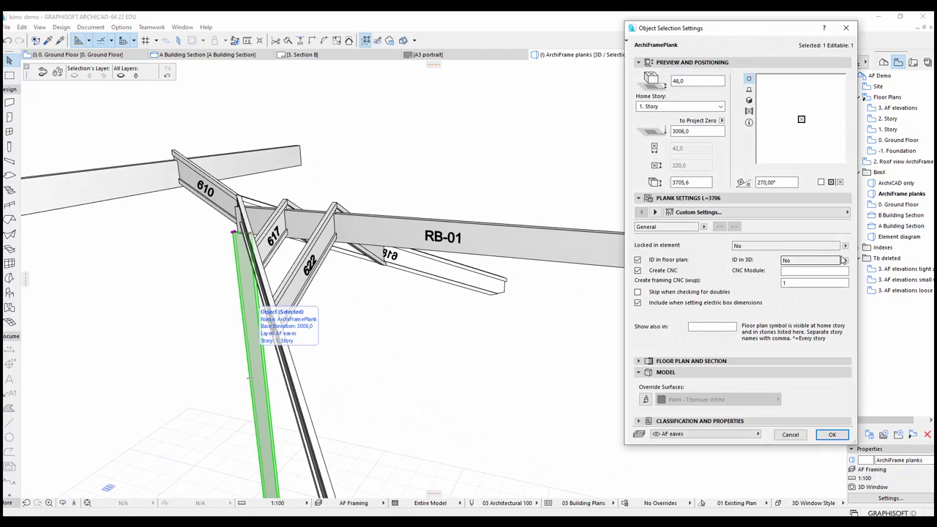
pyautogui.click(845, 260)
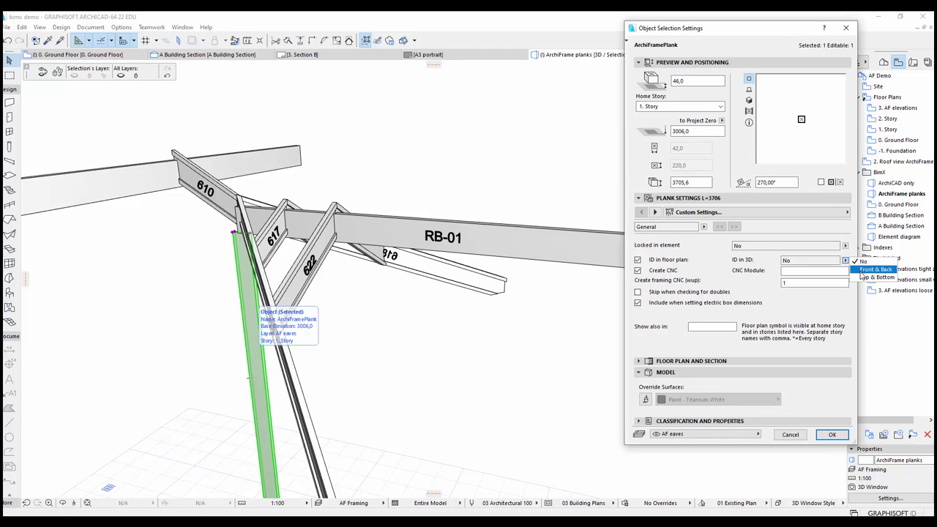
pyautogui.click(864, 270)
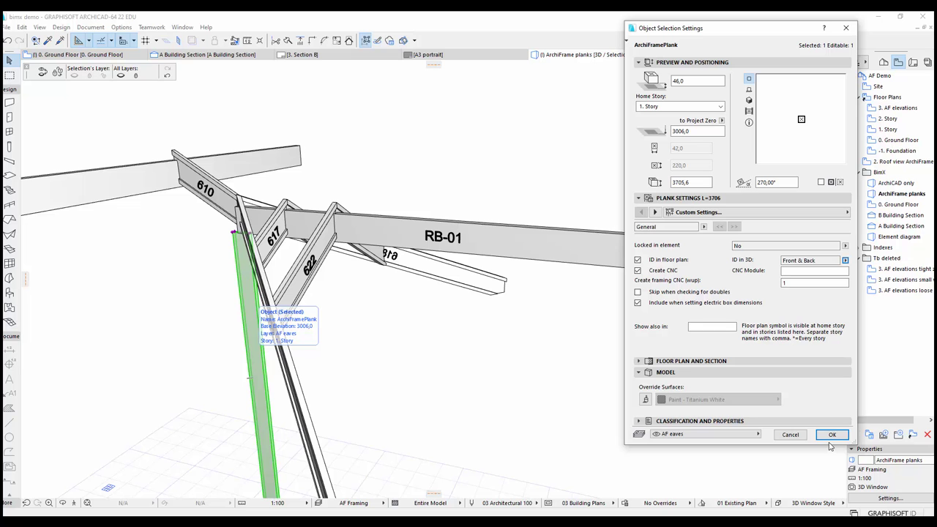
pyautogui.click(832, 436)
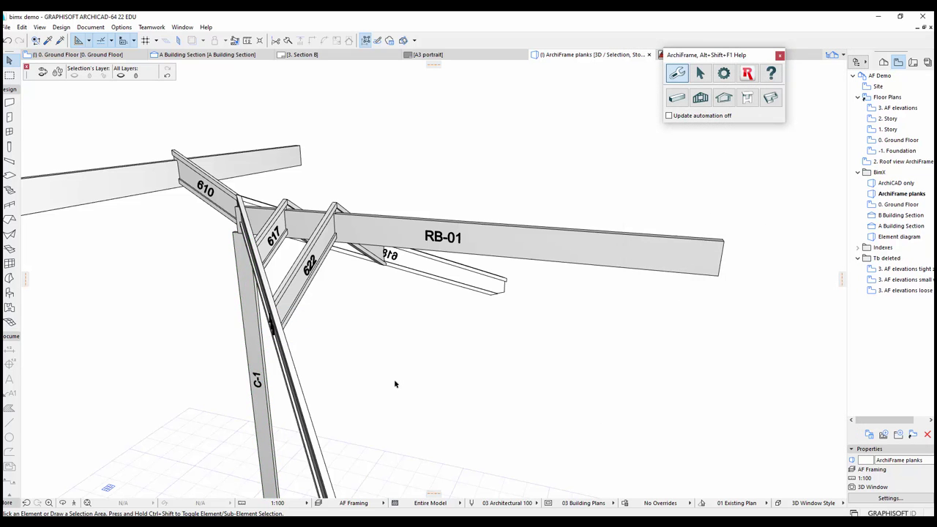
# Save the current 3D view of the isolated roof planks in the BimX folder and name it "Valley rafter 3D".
pyautogui.press('o')
pyautogui.moveTo(417, 388); pyautogui.dragTo(508, 429)
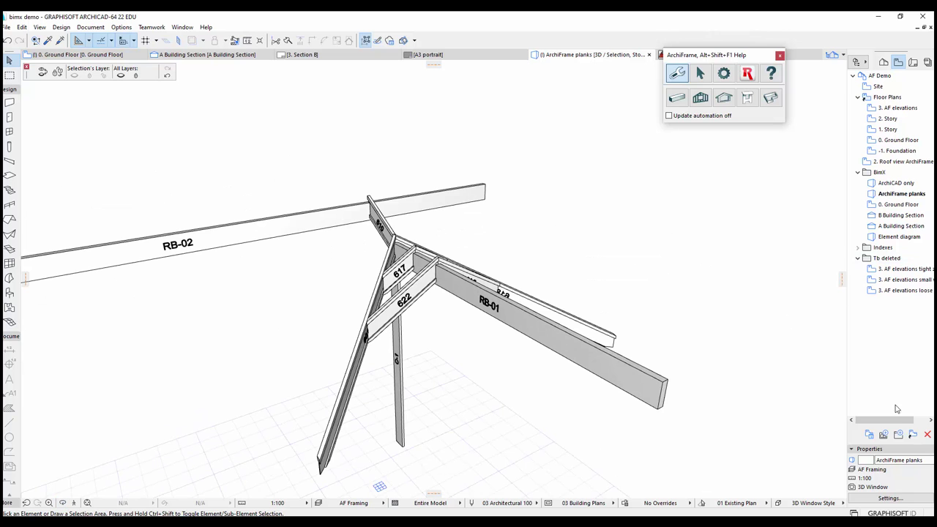
pyautogui.click(883, 435)
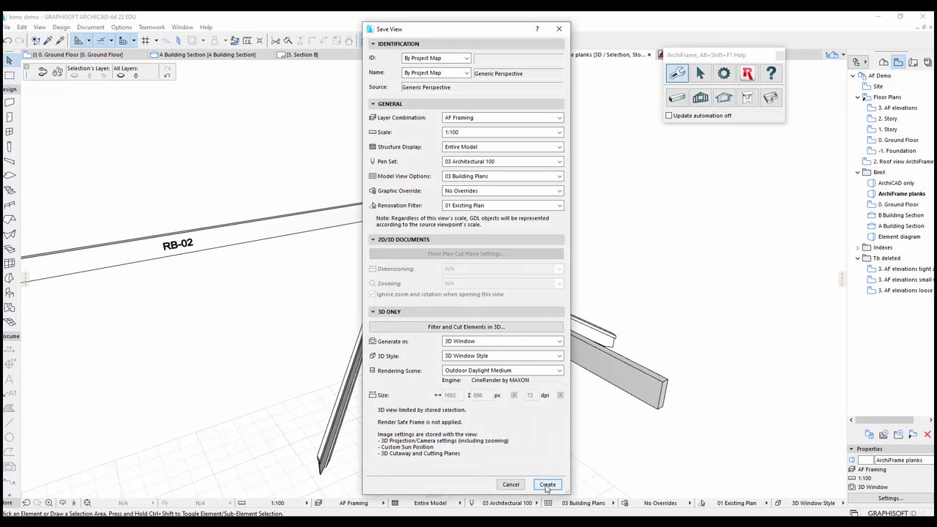
pyautogui.click(547, 485)
pyautogui.write('Valley')
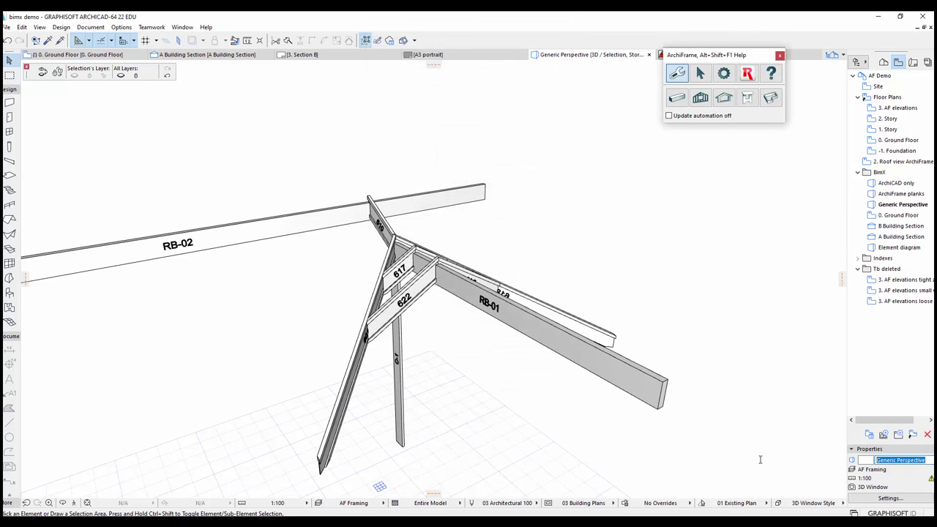
pyautogui.write(' rafter 3D')
pyautogui.press('Return')
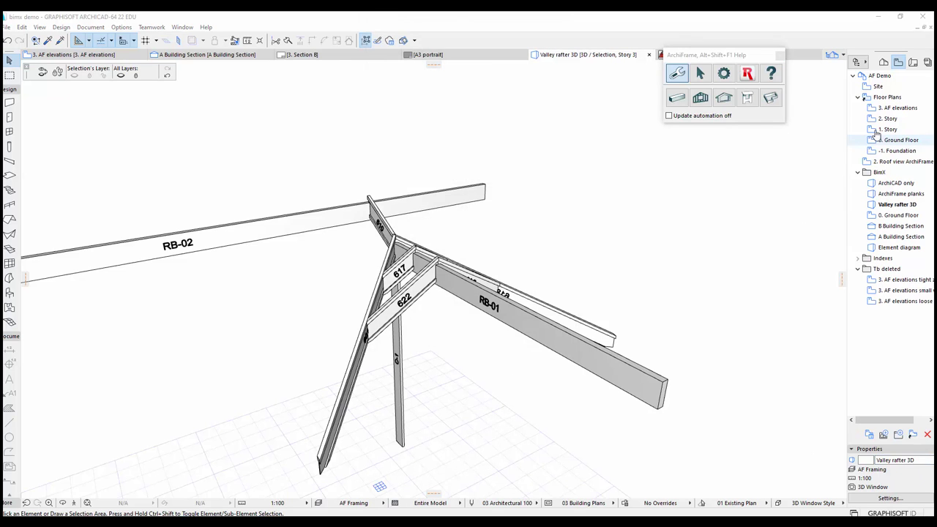
# In the 3. AF elevations view, select the W2-01 element drawing and create a 1:50 layout of it with the A2 portrait (1) master.
pyautogui.doubleClick(897, 108)
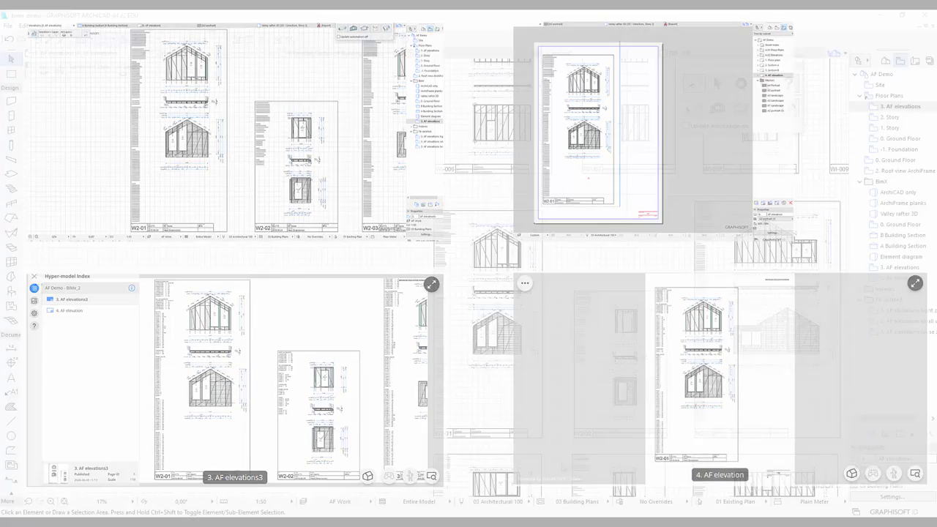
pyautogui.moveTo(553, 448); pyautogui.dragTo(373, 198)
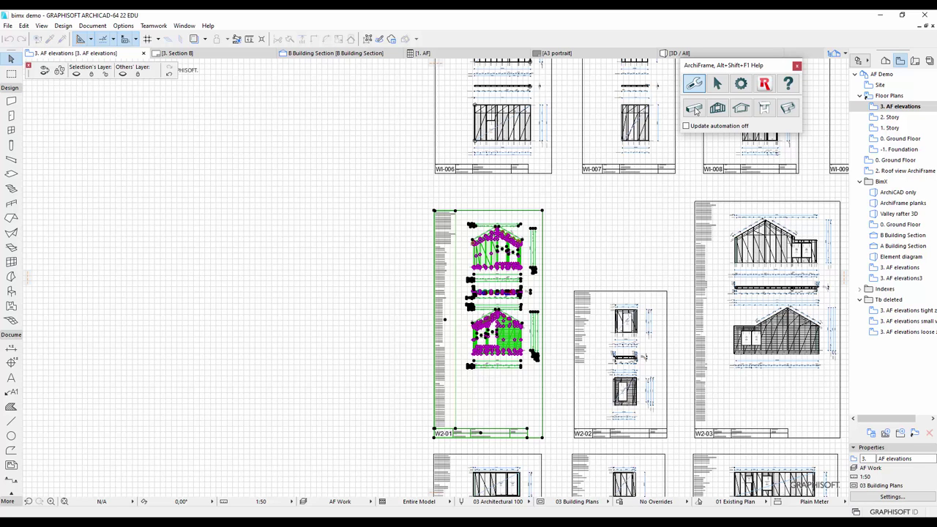
pyautogui.click(694, 108)
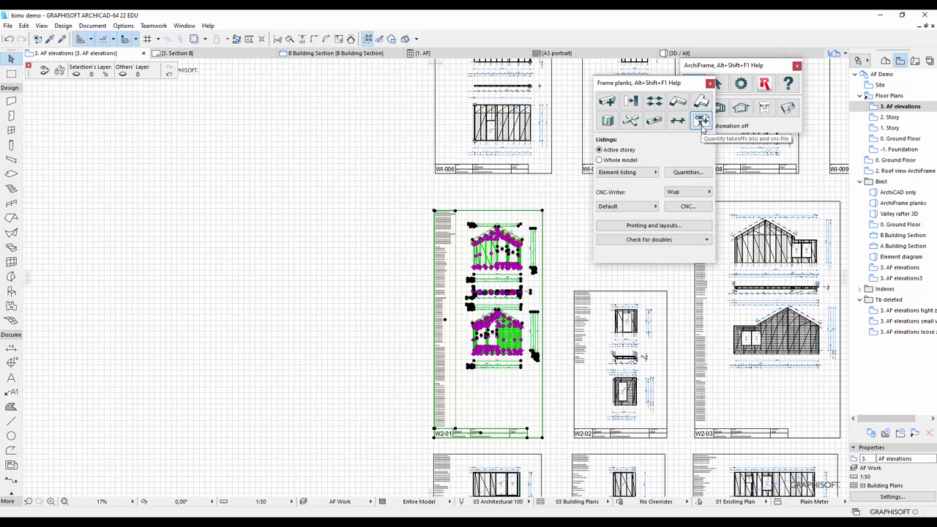
pyautogui.click(678, 226)
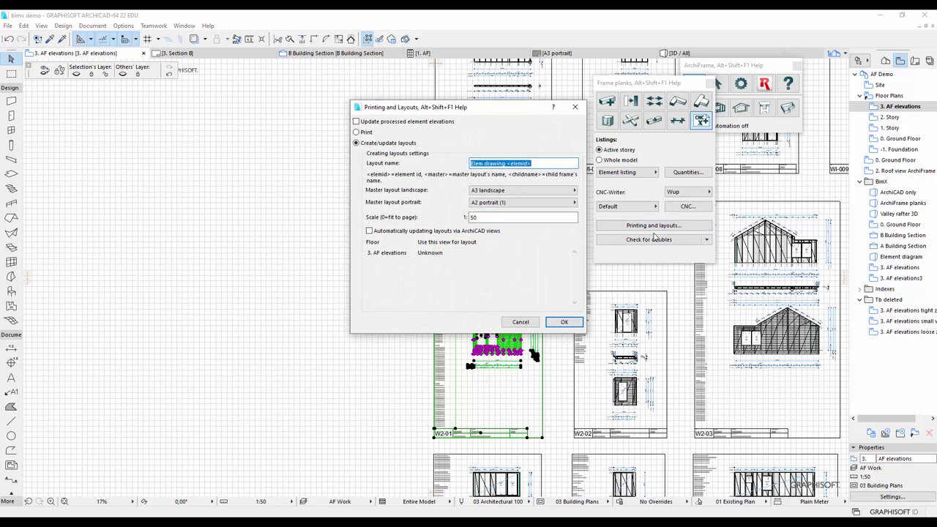
pyautogui.click(580, 322)
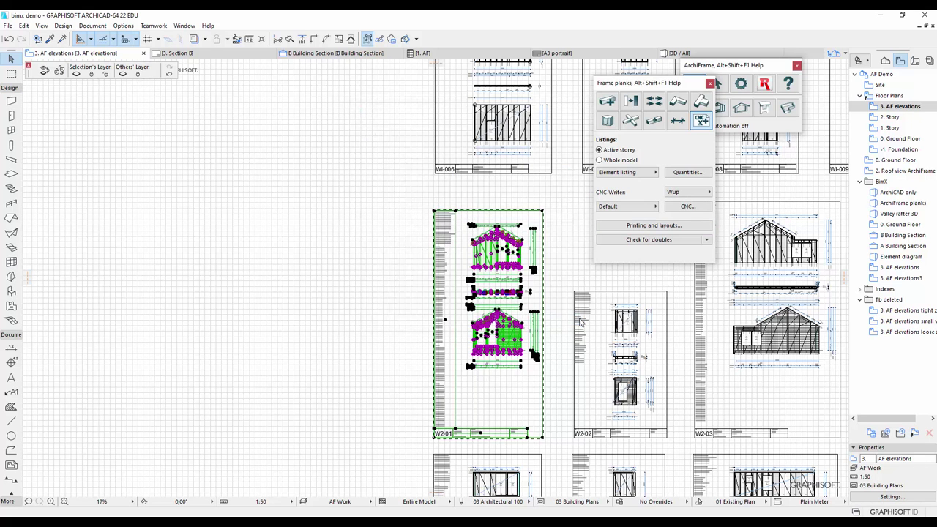
# Open the Elem drawing W2-01 layout from the layout book and check the whole sheet.
pyautogui.click(915, 62)
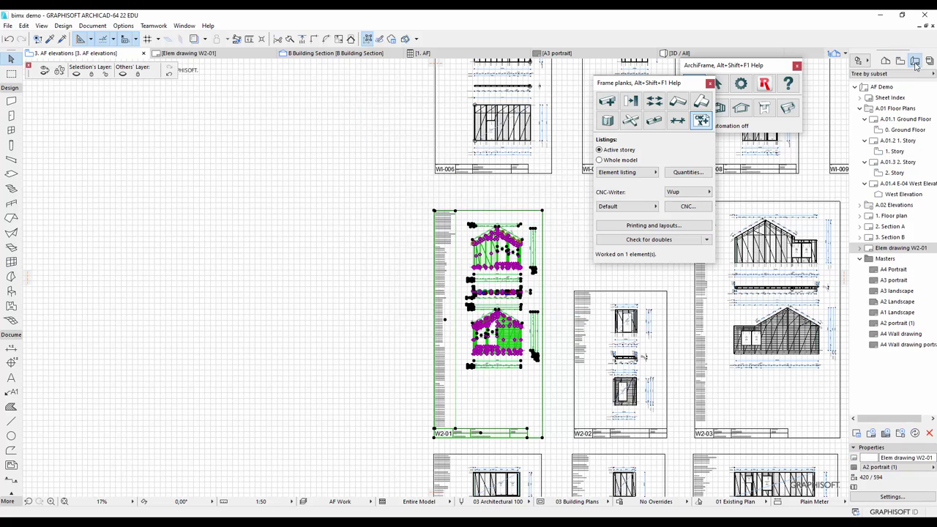
pyautogui.doubleClick(901, 162)
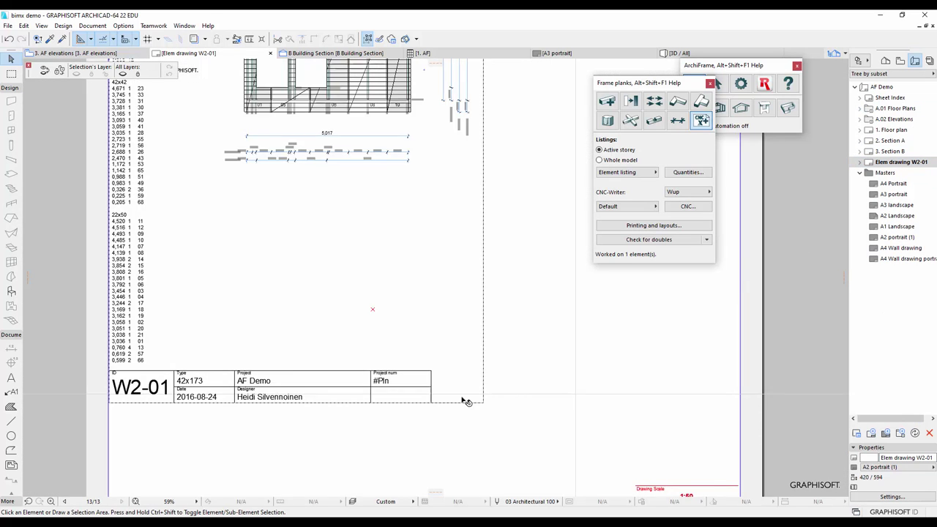
pyautogui.scroll(-5, 463, 401)
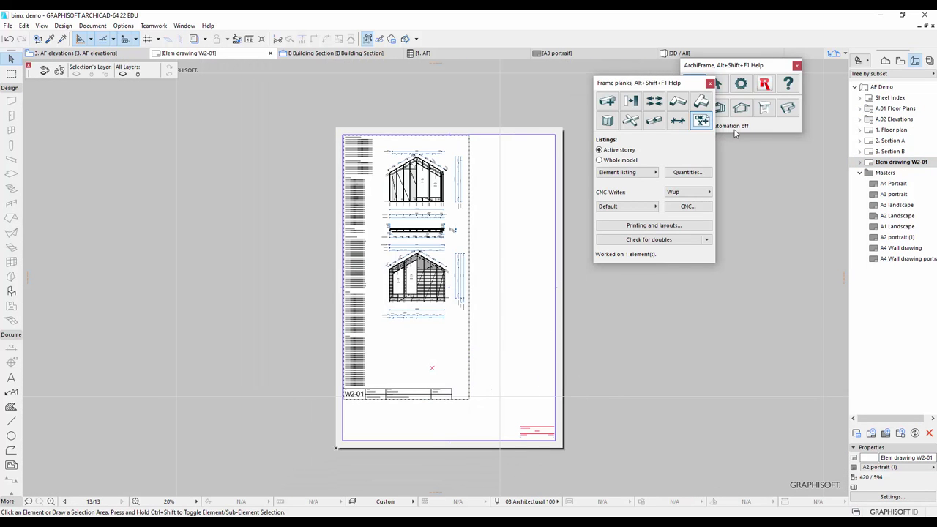
# Add the layouts 1. Floor plan, 2. Section A, 3. Section B and Elem drawing W2-01 to the BIMx publisher set.
pyautogui.click(863, 60)
pyautogui.click(806, 111)
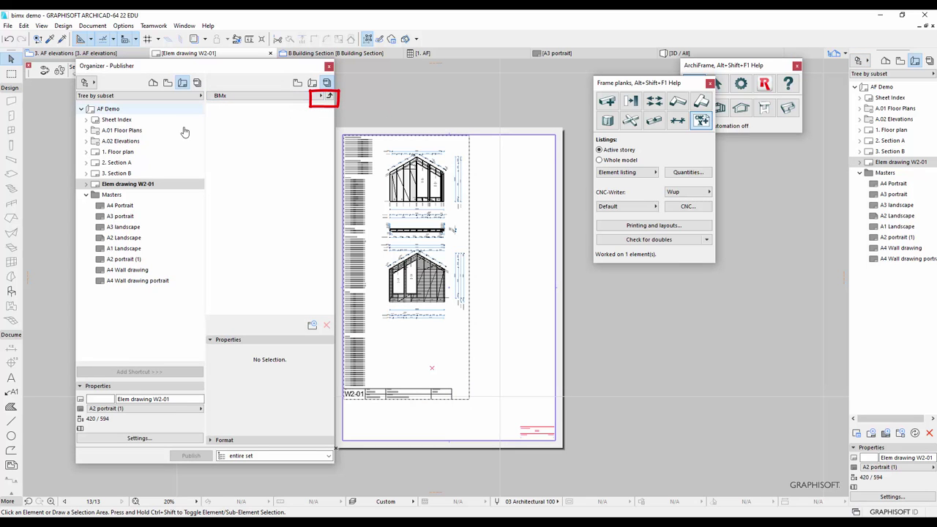
pyautogui.click(137, 153)
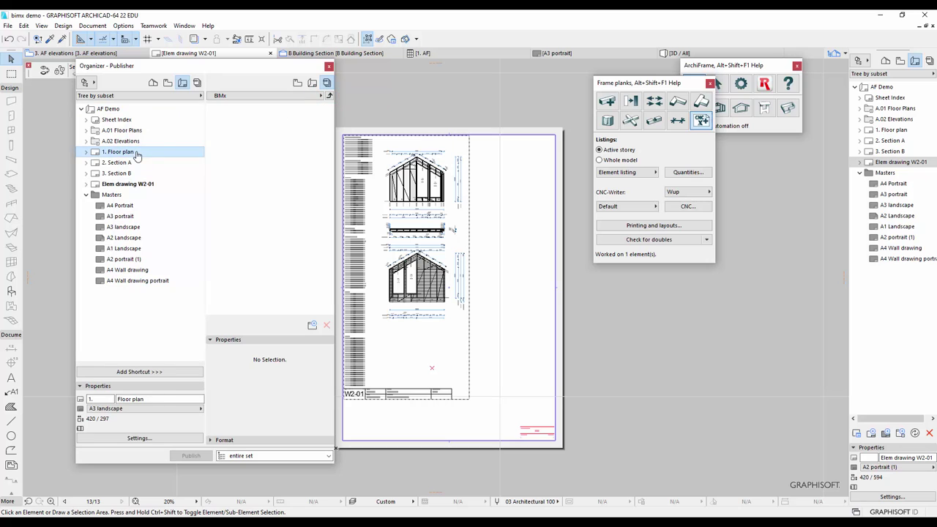
pyautogui.click(128, 184)
pyautogui.keyDown('shift'); pyautogui.click(121, 152); pyautogui.keyUp('shift')
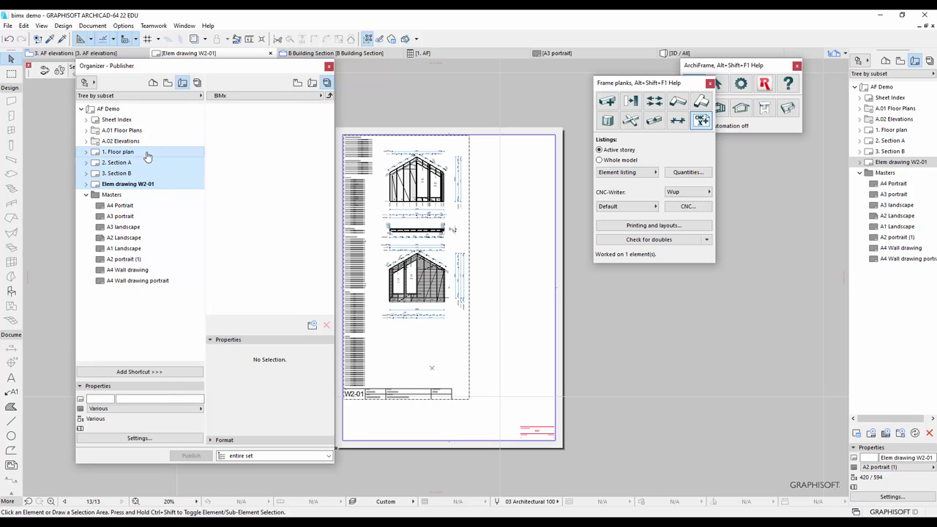
pyautogui.moveTo(125, 156); pyautogui.dragTo(249, 126)
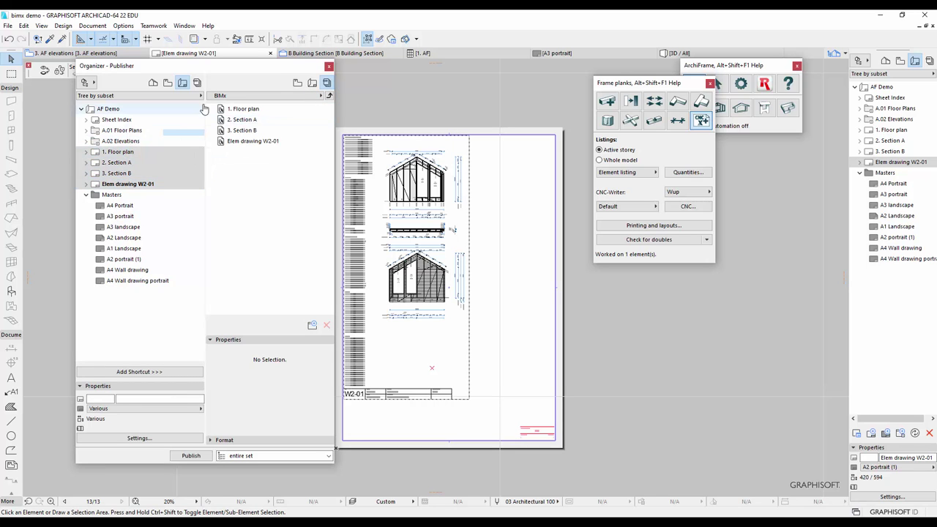
# Add the 3D views ArchiCAD only, ArchiFrame planks, Valley rafter 3D and Element diagram to the BIMx publisher set.
pyautogui.click(167, 83)
pyautogui.click(114, 214)
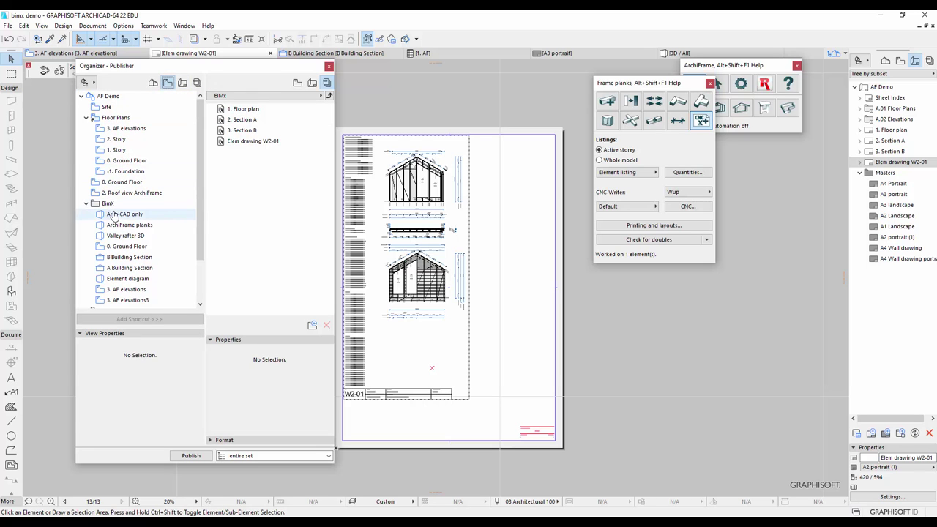
pyautogui.keyDown('shift'); pyautogui.click(146, 236); pyautogui.keyUp('shift')
pyautogui.moveTo(147, 236); pyautogui.dragTo(251, 198)
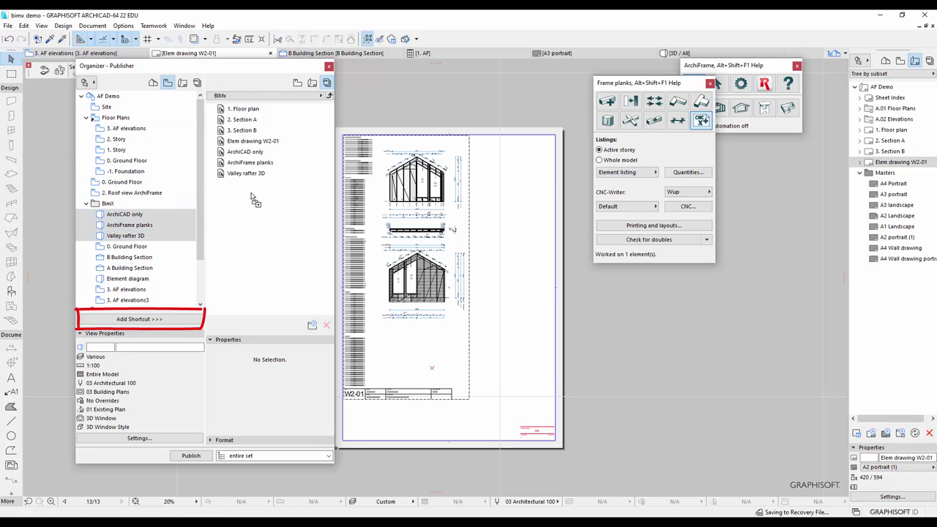
pyautogui.click(132, 280)
pyautogui.moveTo(132, 279); pyautogui.dragTo(268, 223)
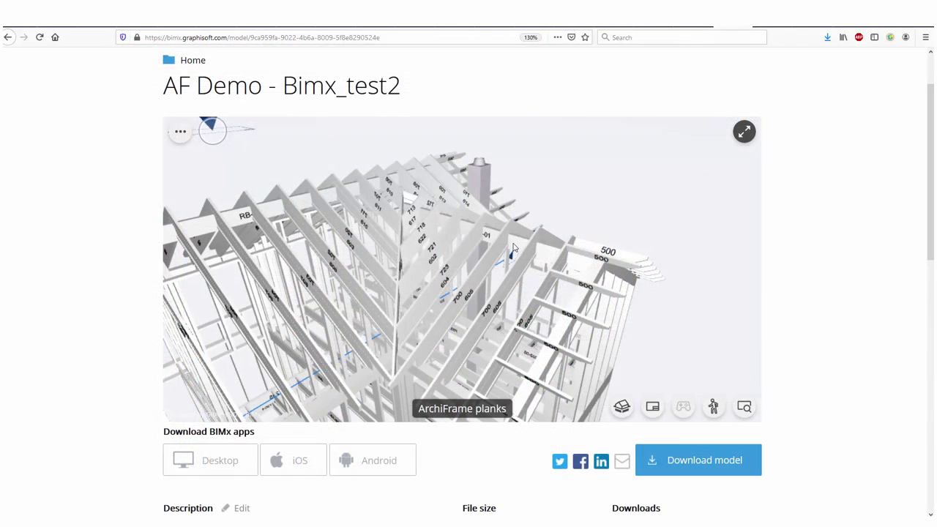
# In the online BIMx viewer, read the element info of the ridge beam RB-01 in the ArchiFrame planks view.
pyautogui.click(513, 249)
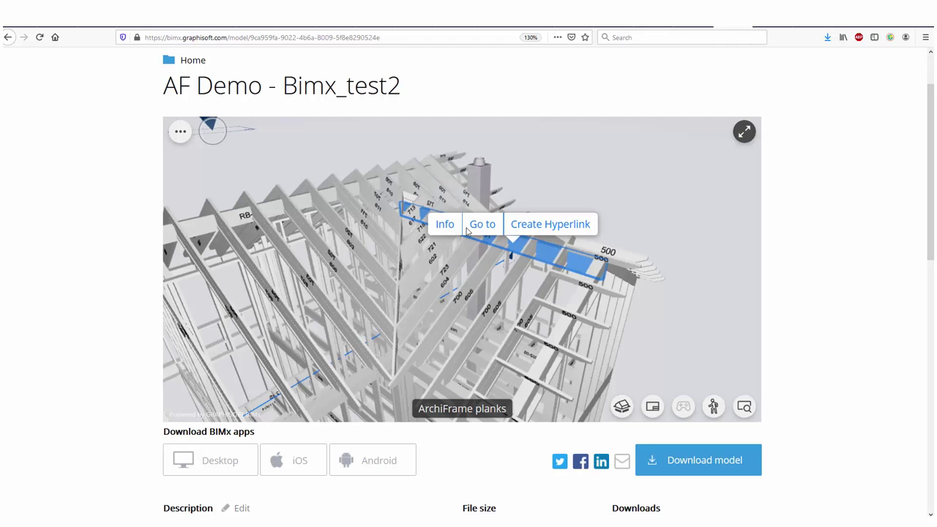
pyautogui.click(443, 223)
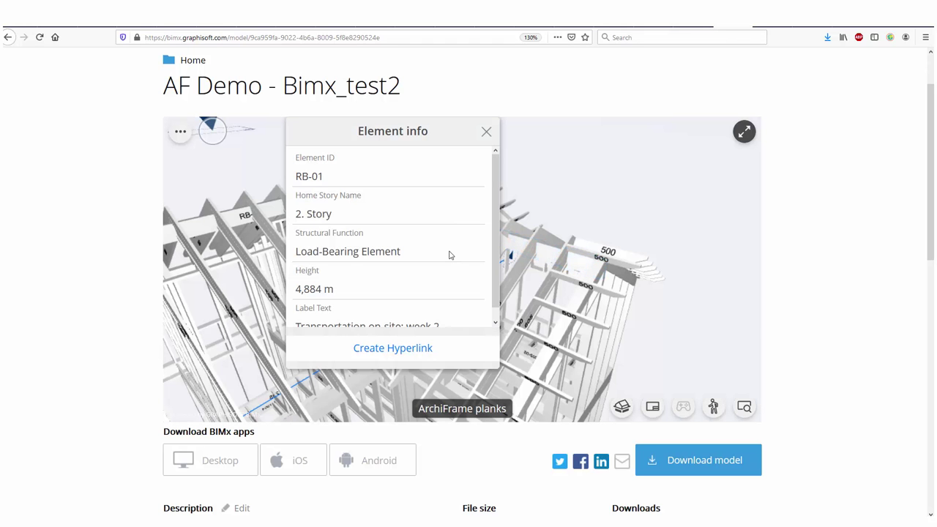
pyautogui.scroll(-1, 450, 255)
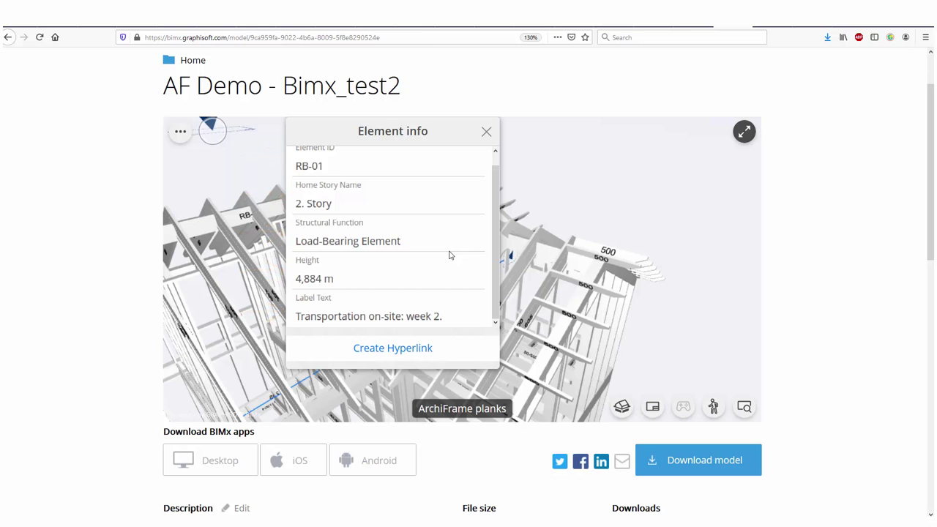
pyautogui.click(487, 132)
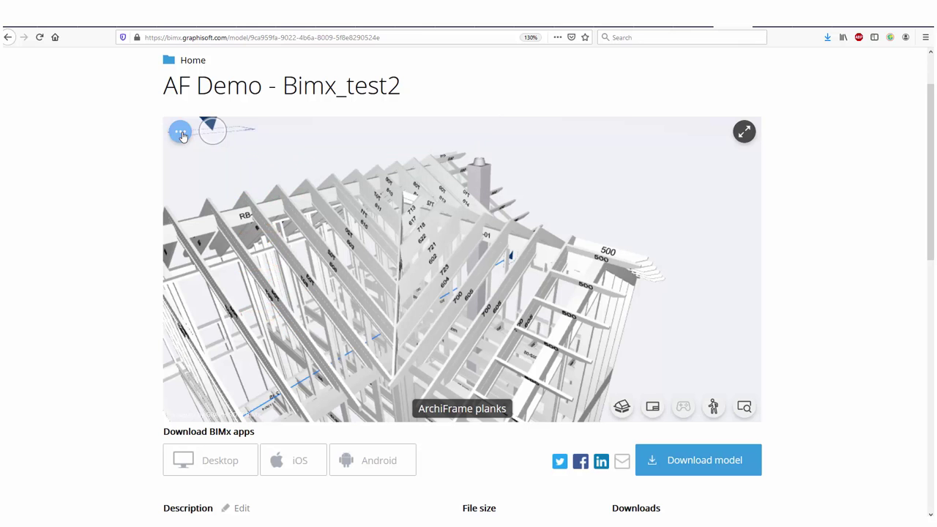
# Switch the BIMx model to the ArchiCAD only view and check whether element info is offered for the roof and the gable wall.
pyautogui.click(180, 131)
pyautogui.click(254, 243)
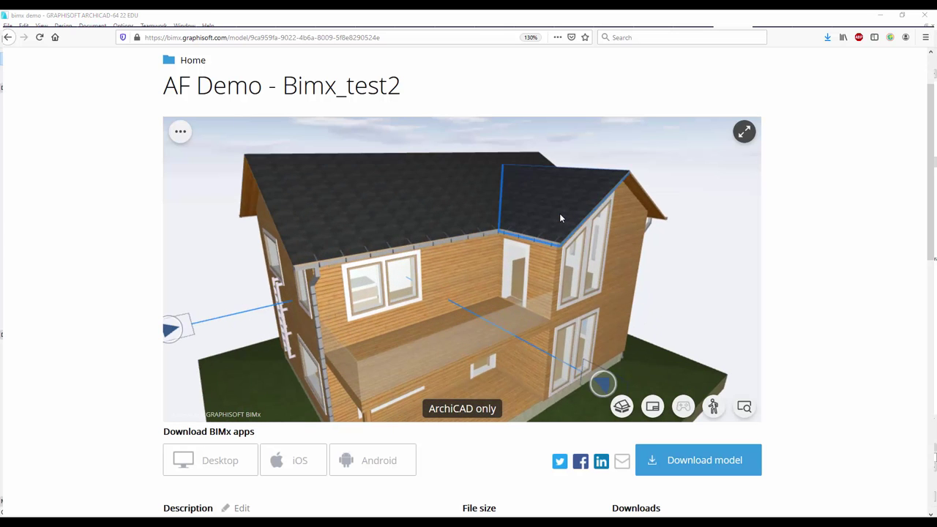
pyautogui.click(561, 217)
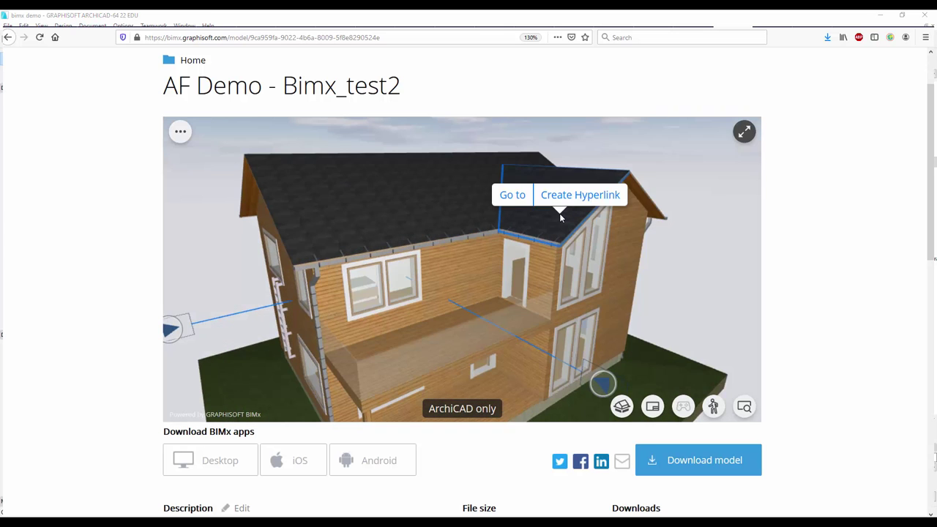
pyautogui.click(616, 242)
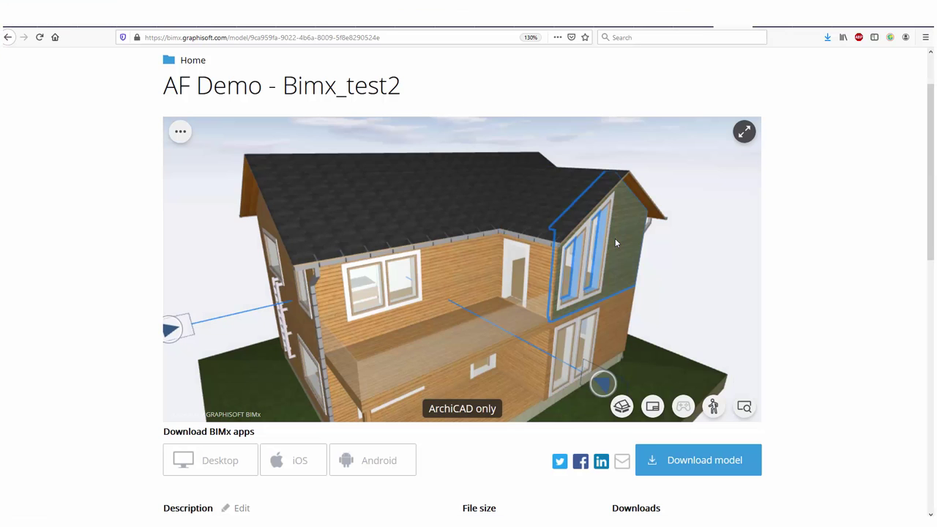
pyautogui.click(615, 240)
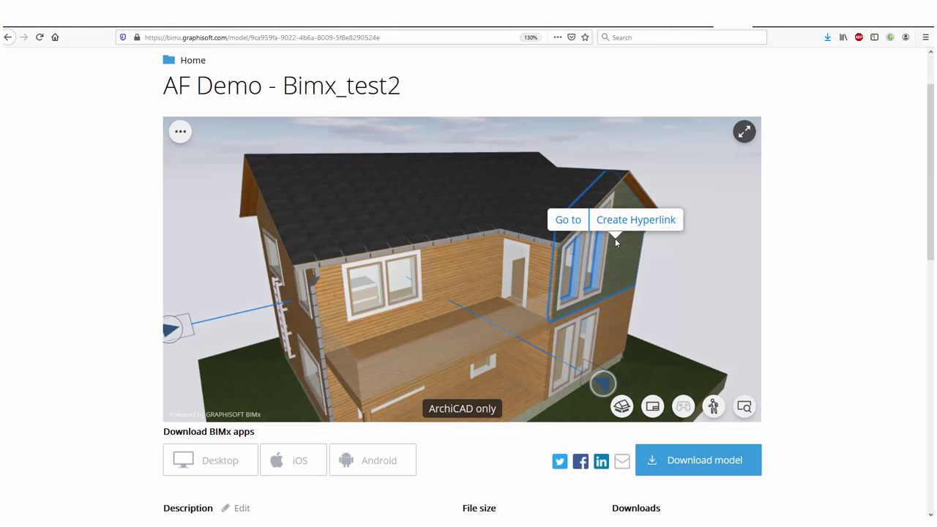
pyautogui.click(687, 269)
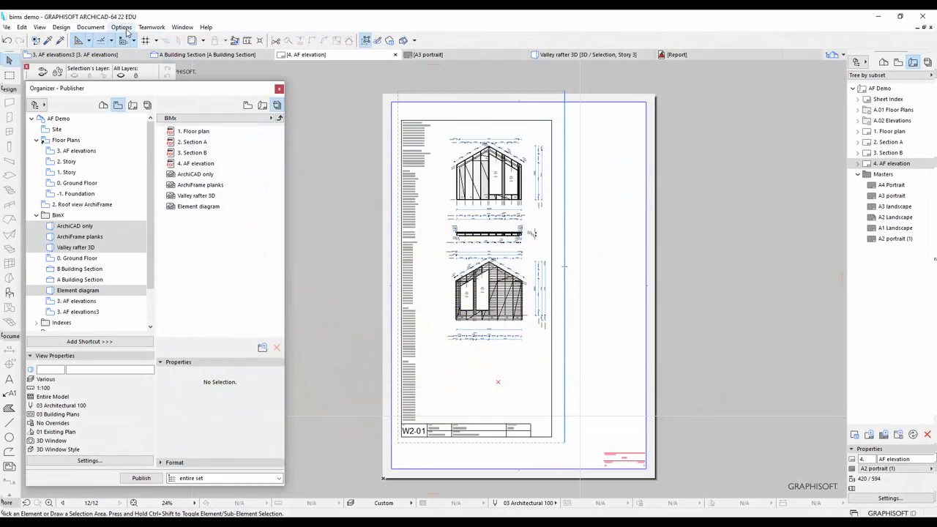
# Create a new element schedule scheme with the ID 1. and the name AF.
pyautogui.click(95, 27)
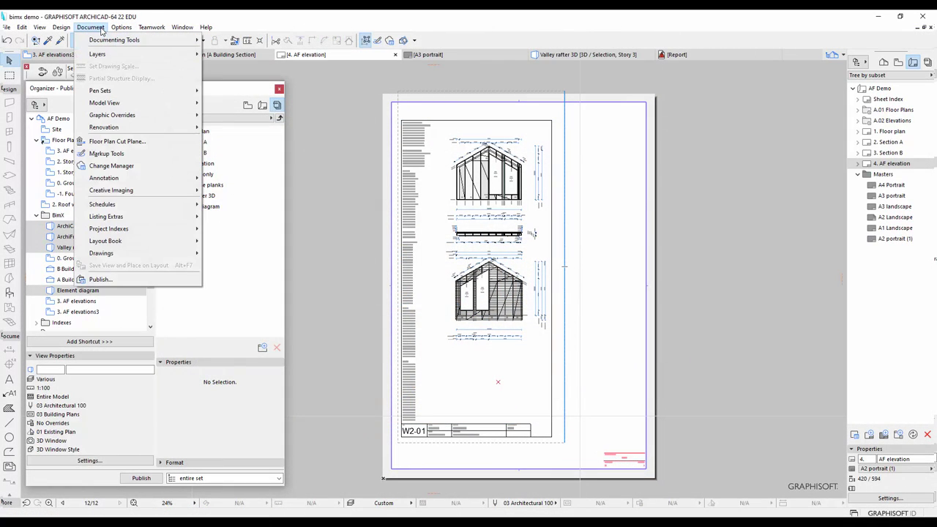
pyautogui.moveTo(146, 204)
pyautogui.click(224, 211)
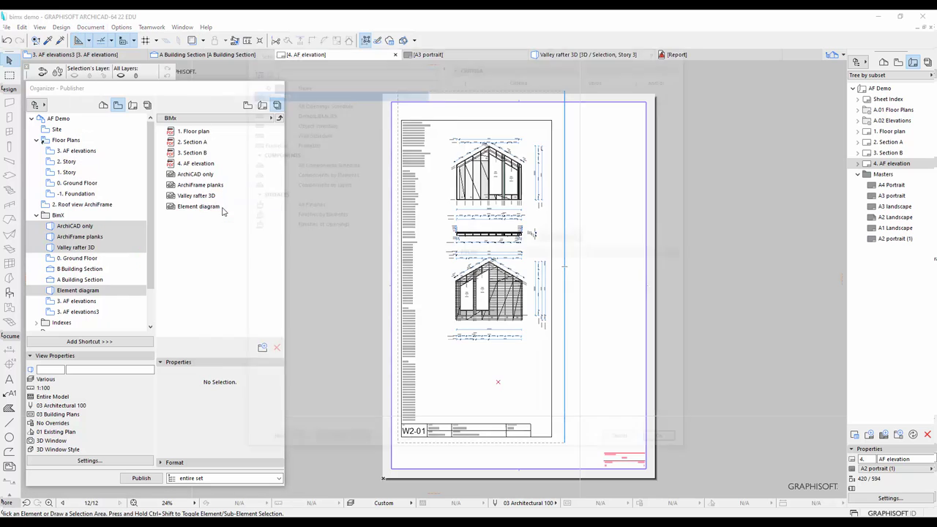
pyautogui.click(274, 445)
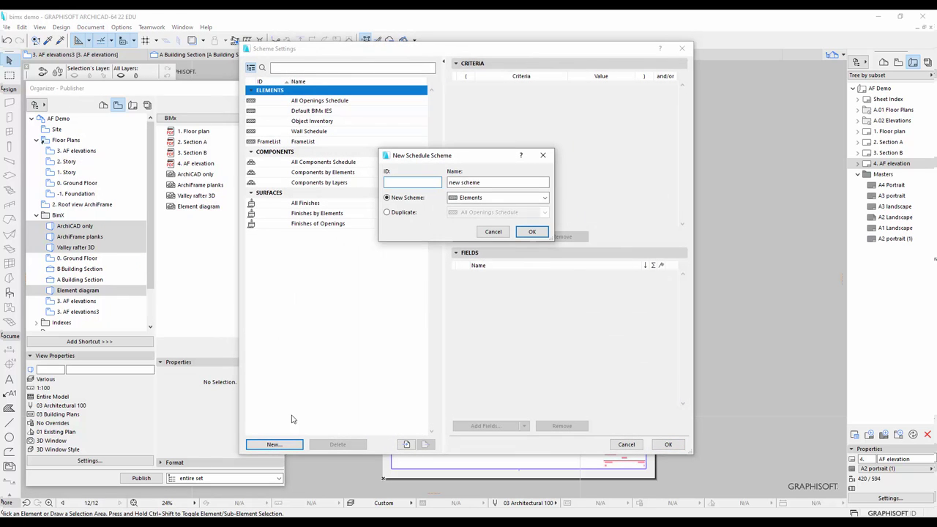
pyautogui.write('1.')
pyautogui.press('Tab')
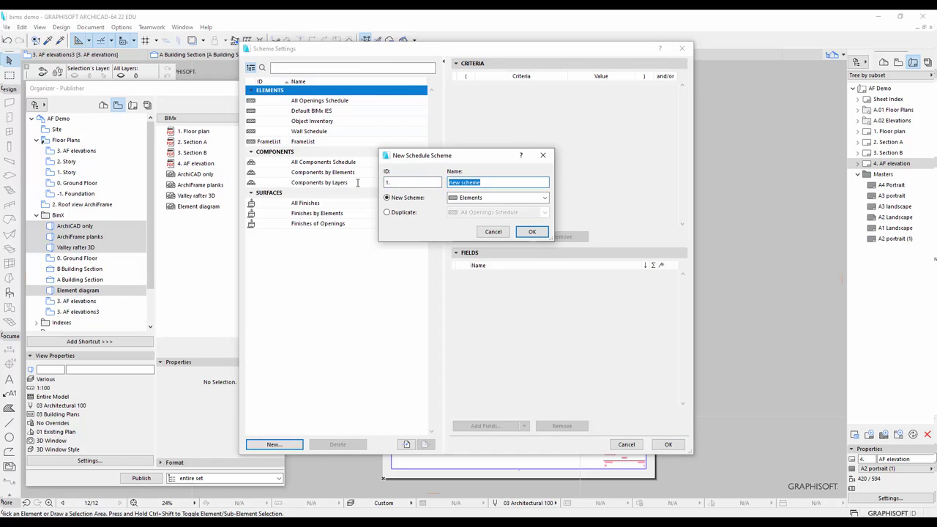
pyautogui.write('AF')
pyautogui.click(531, 232)
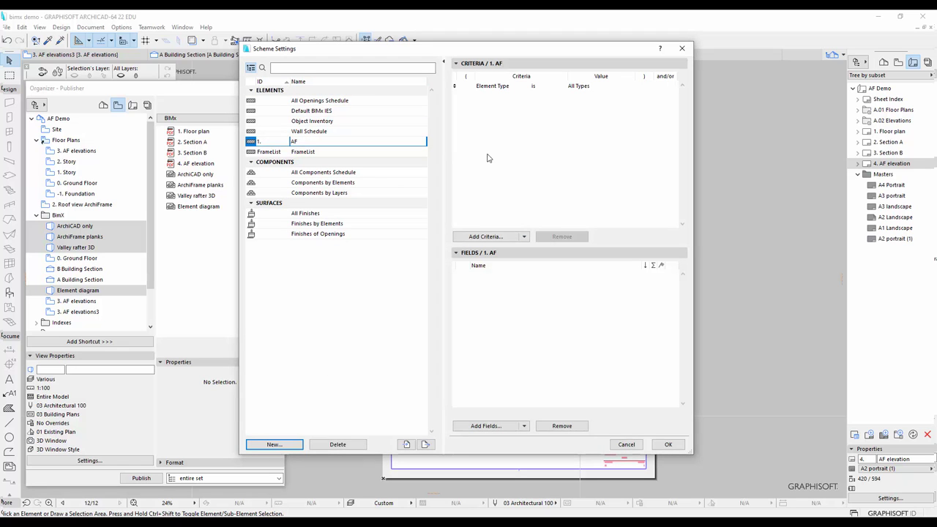
# Restrict the AF scheme to elements of type Object whose Library Part Name contains ArchiFrame.
pyautogui.click(578, 86)
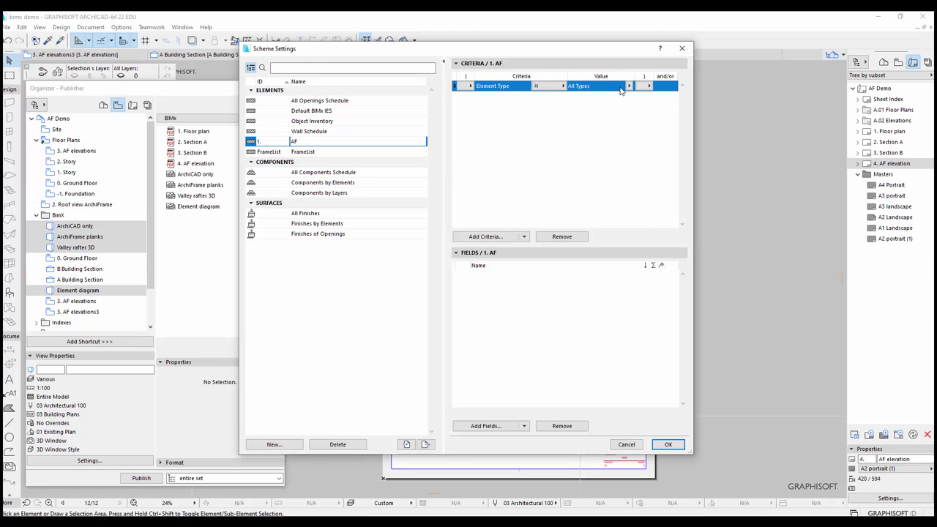
pyautogui.click(628, 87)
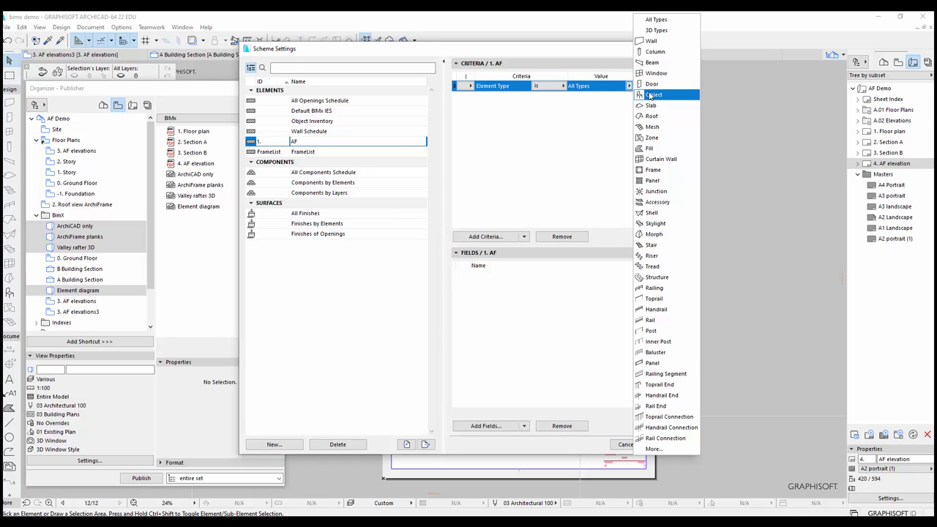
pyautogui.click(648, 95)
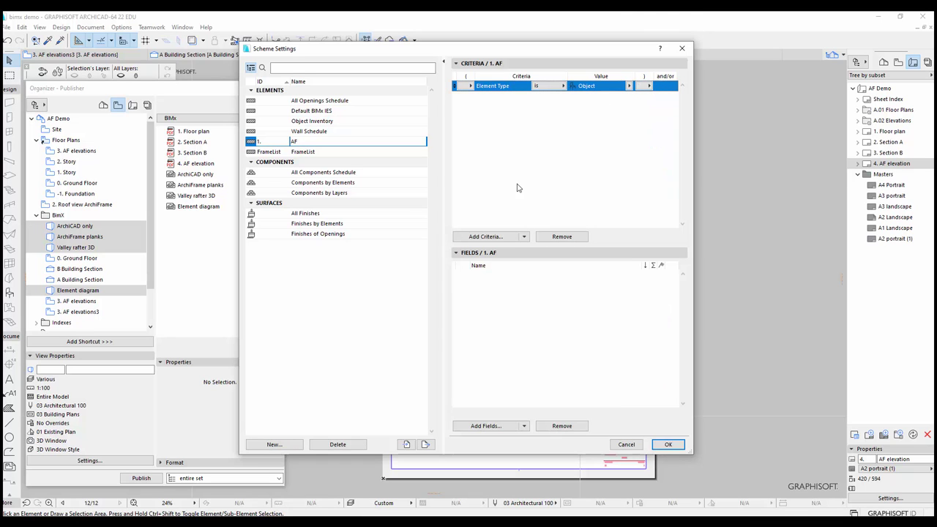
pyautogui.click(483, 236)
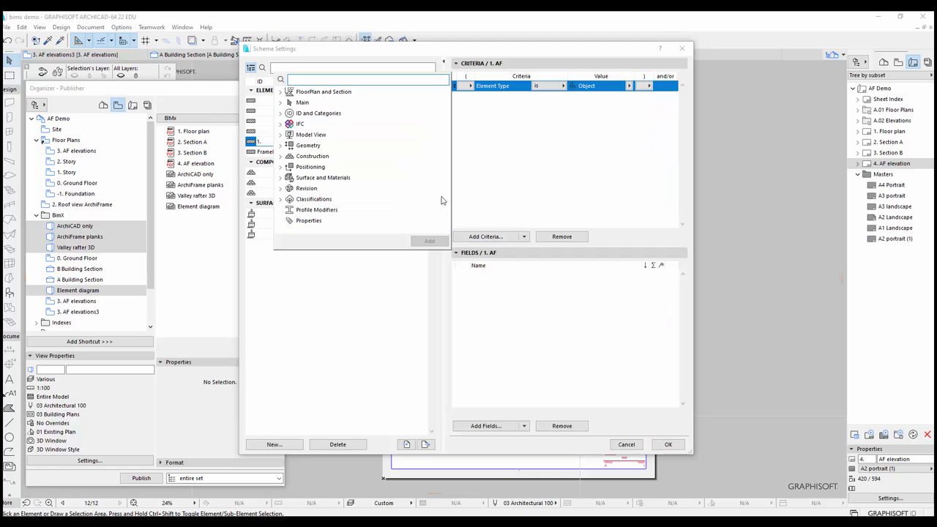
pyautogui.click(281, 113)
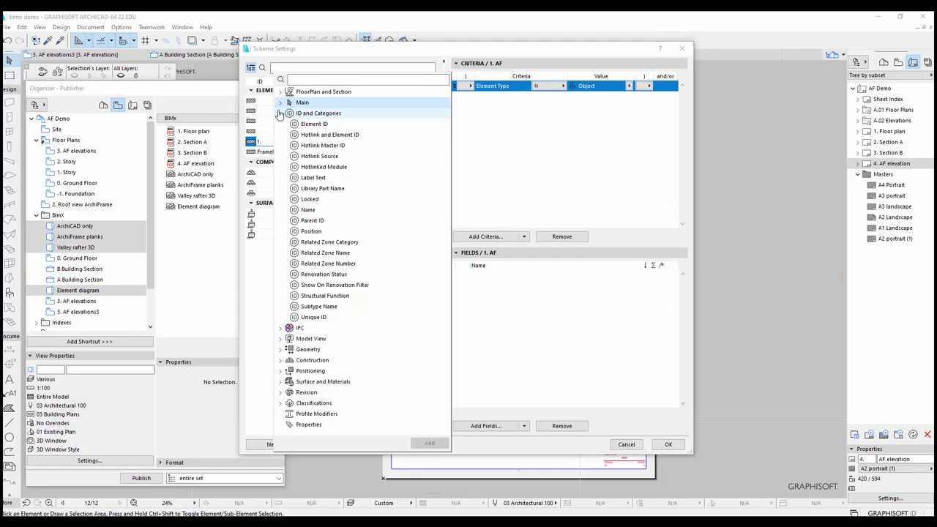
pyautogui.doubleClick(318, 189)
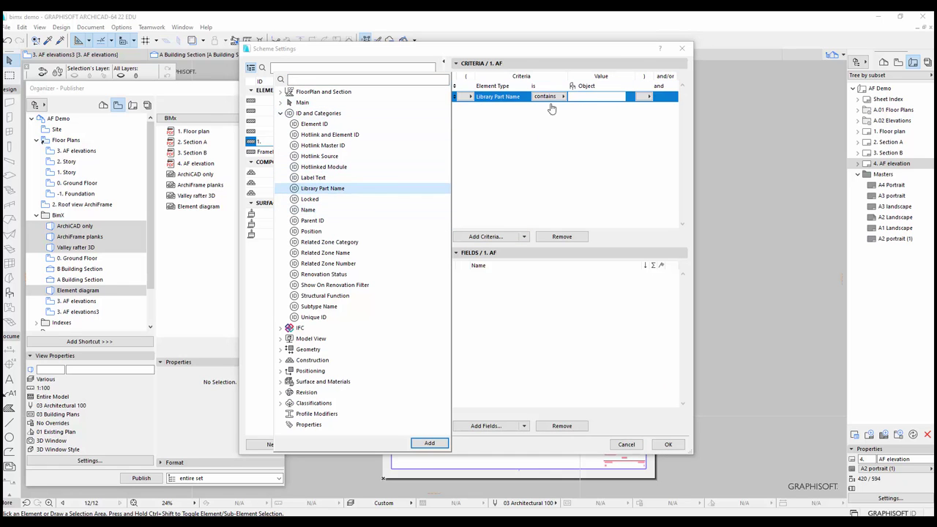
pyautogui.click(575, 97)
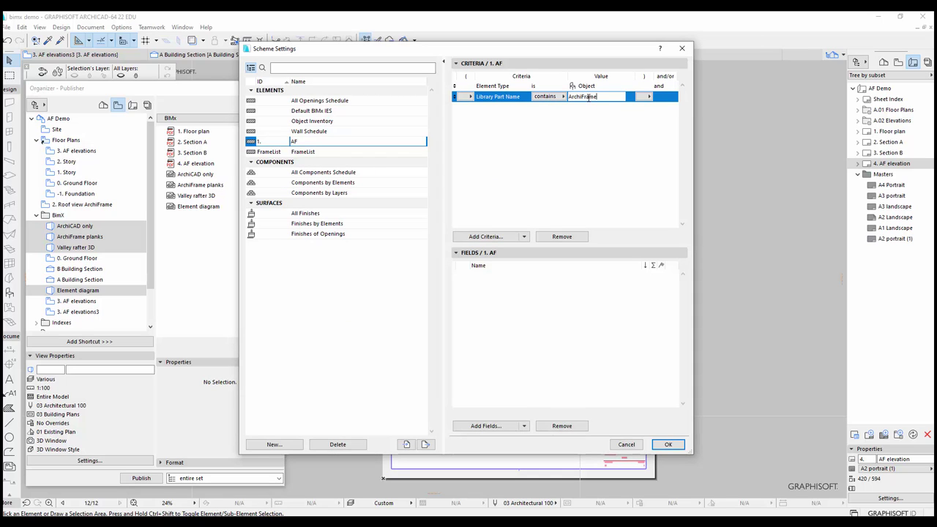
# Add a Home Story criterion to the AF scheme that accepts only stories below 3. AF elevations.
pyautogui.click(495, 236)
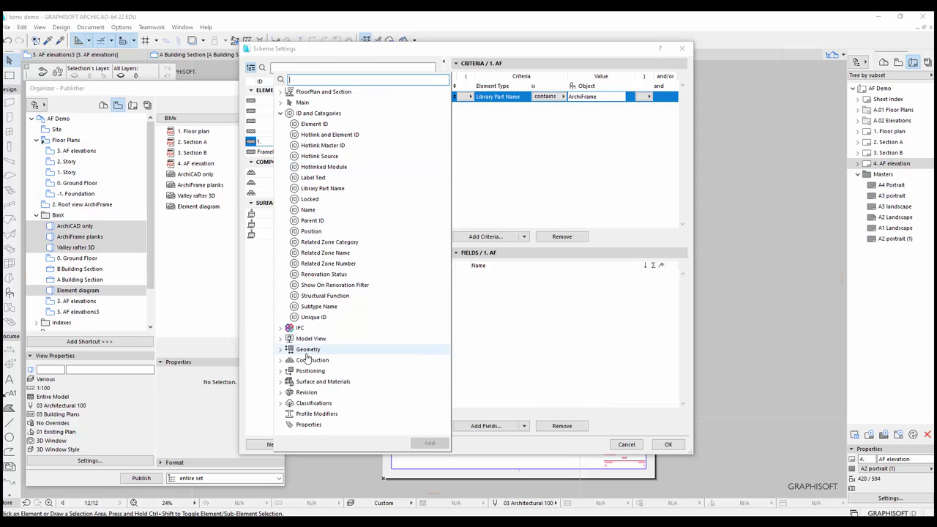
pyautogui.click(282, 371)
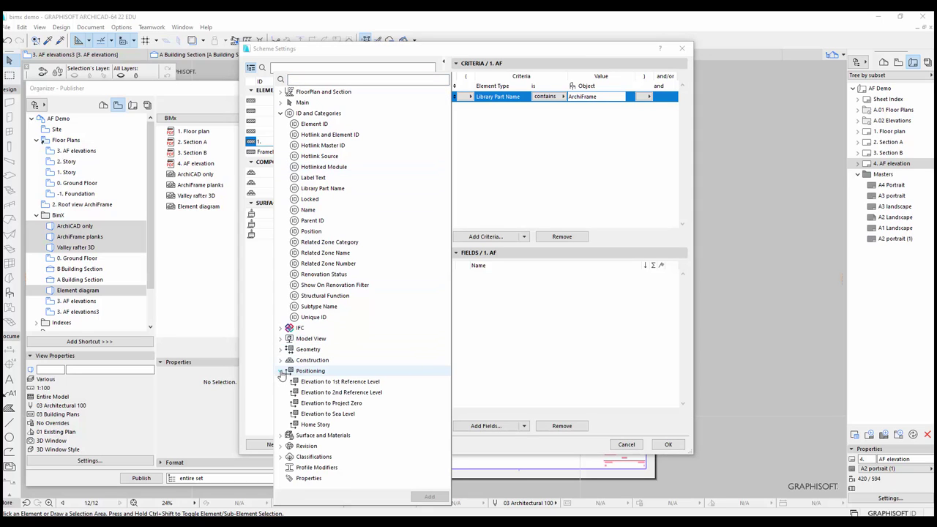
pyautogui.doubleClick(315, 424)
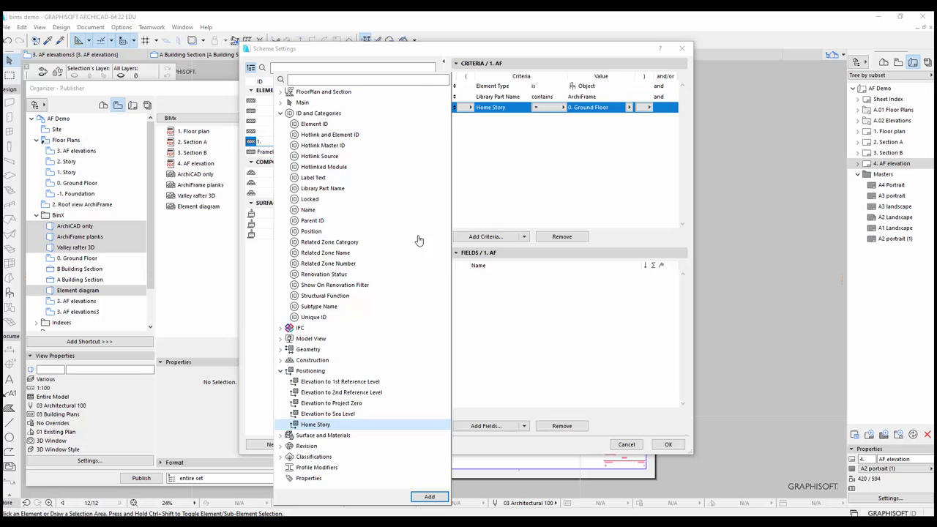
pyautogui.click(558, 109)
pyautogui.click(563, 107)
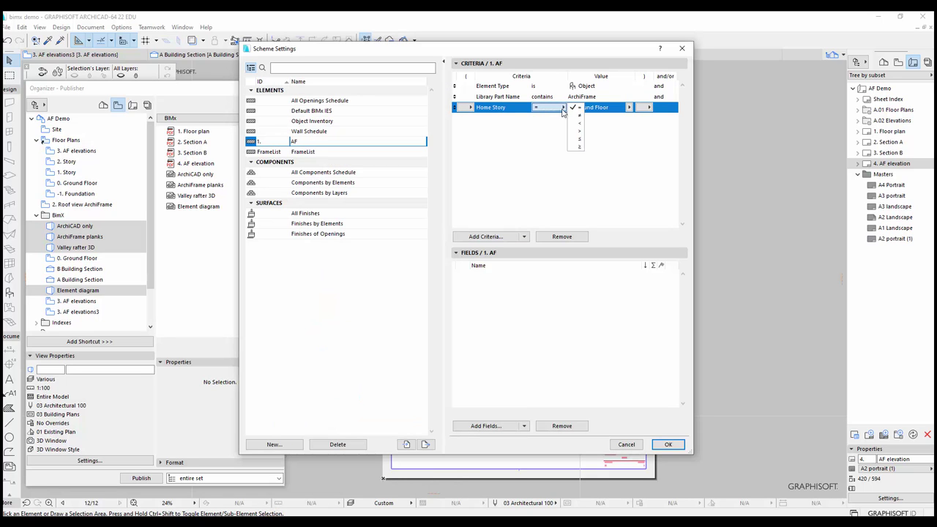
pyautogui.click(578, 123)
pyautogui.click(628, 108)
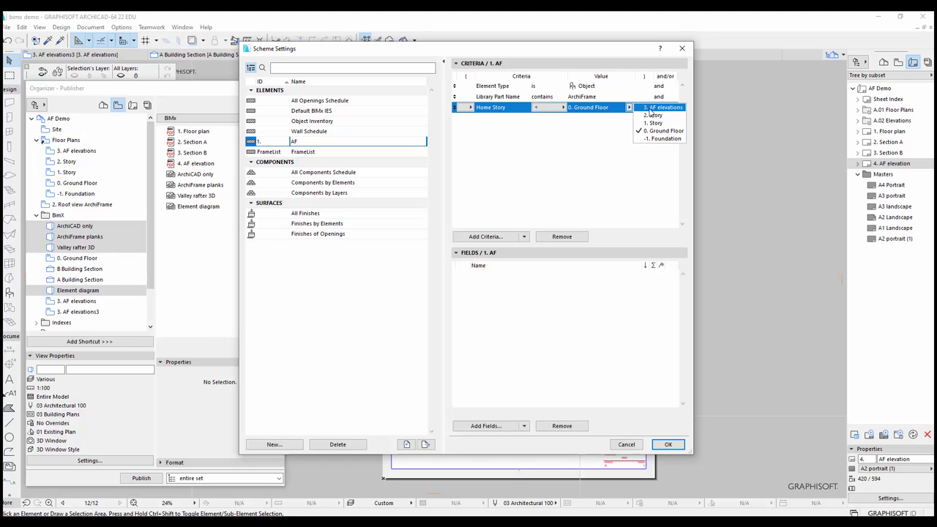
pyautogui.click(651, 108)
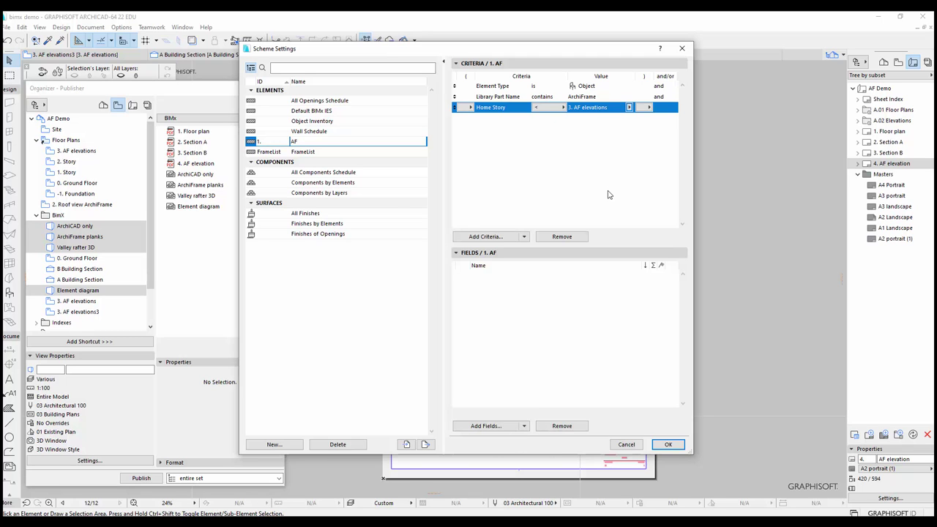
# Add the fields Hotlink and Element ID, Home Story Name, Height, Structural Function and Label Text to the AF scheme and accept it.
pyautogui.click(489, 426)
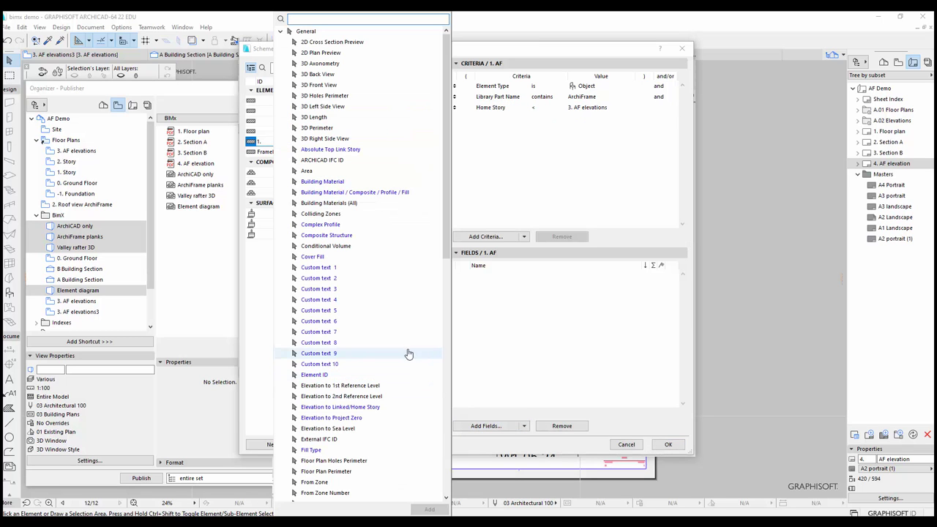
pyautogui.scroll(-5, 408, 353)
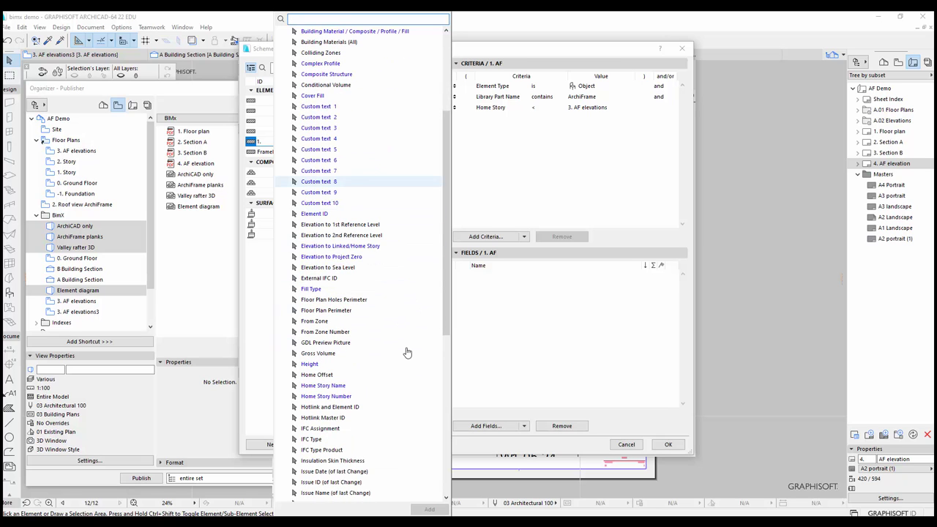
pyautogui.click(356, 408)
pyautogui.click(340, 386)
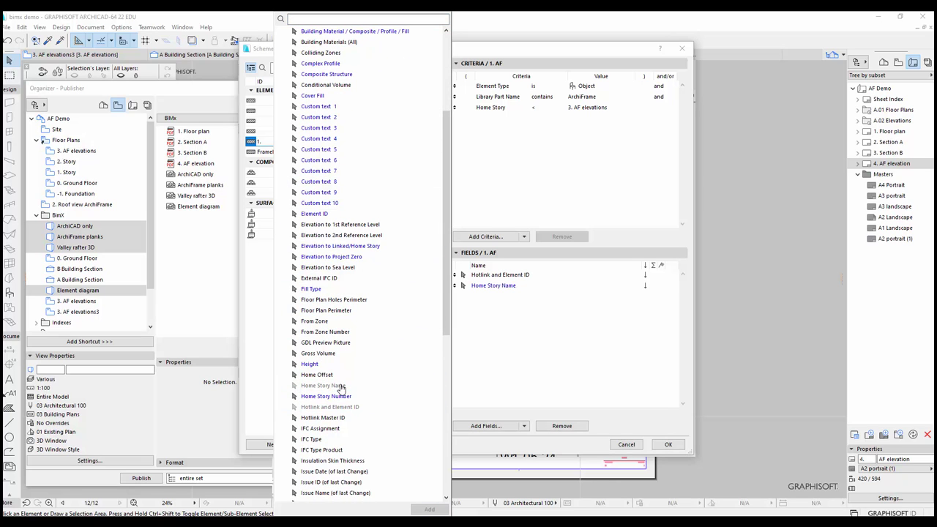
pyautogui.click(323, 365)
pyautogui.scroll(-10, 326, 362)
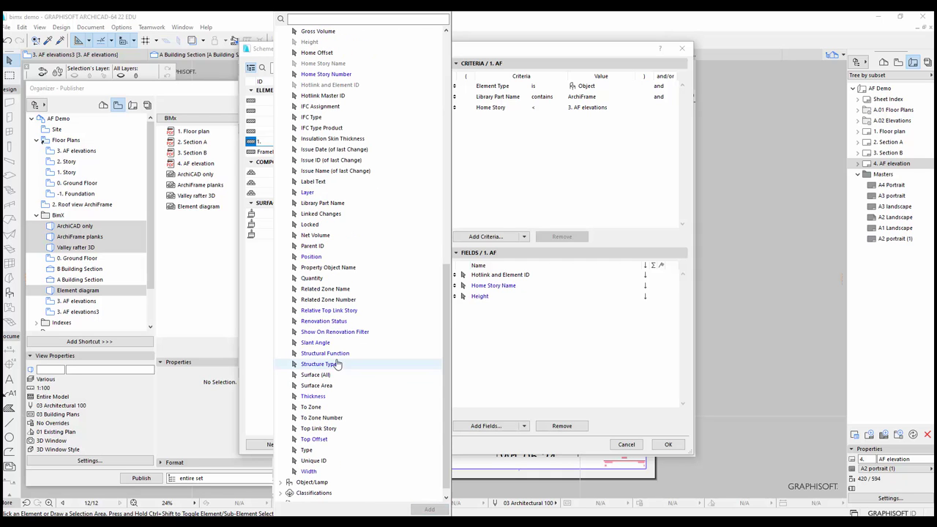
pyautogui.click(343, 355)
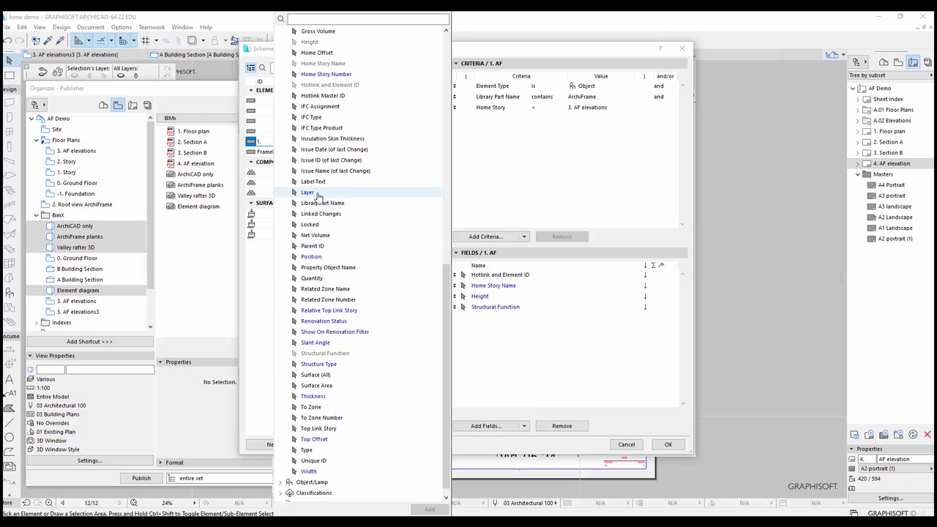
pyautogui.click(311, 182)
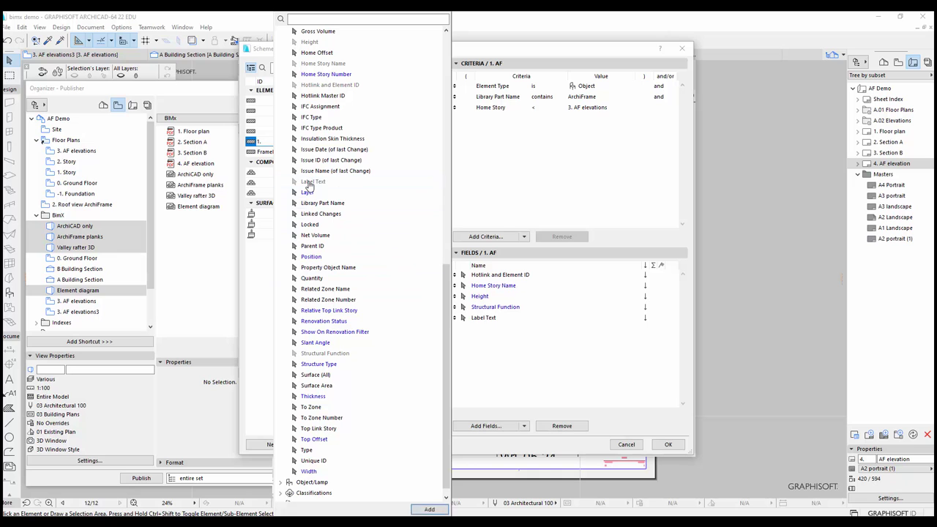
pyautogui.click(547, 397)
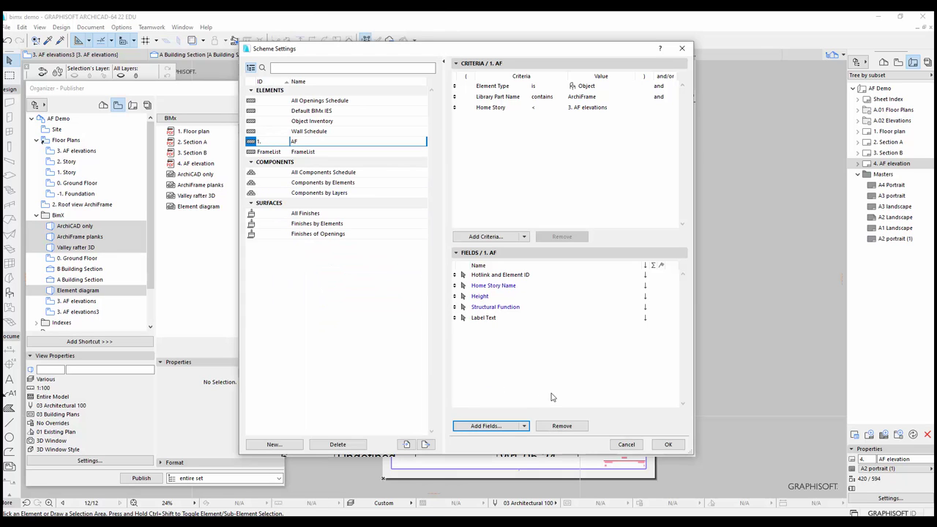
pyautogui.click(667, 445)
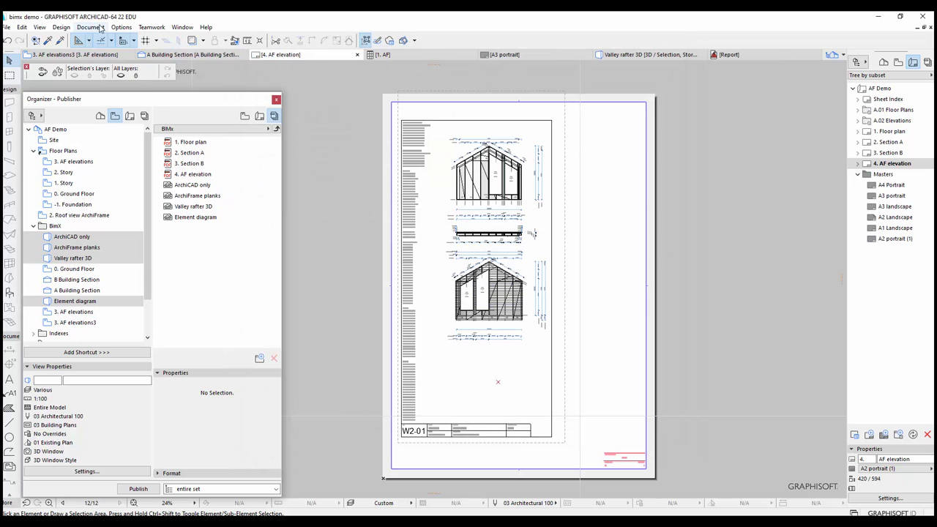
# Open the AF schedule and widen its columns so that the headers and values fit on one line.
pyautogui.click(103, 29)
pyautogui.moveTo(157, 204)
pyautogui.click(219, 213)
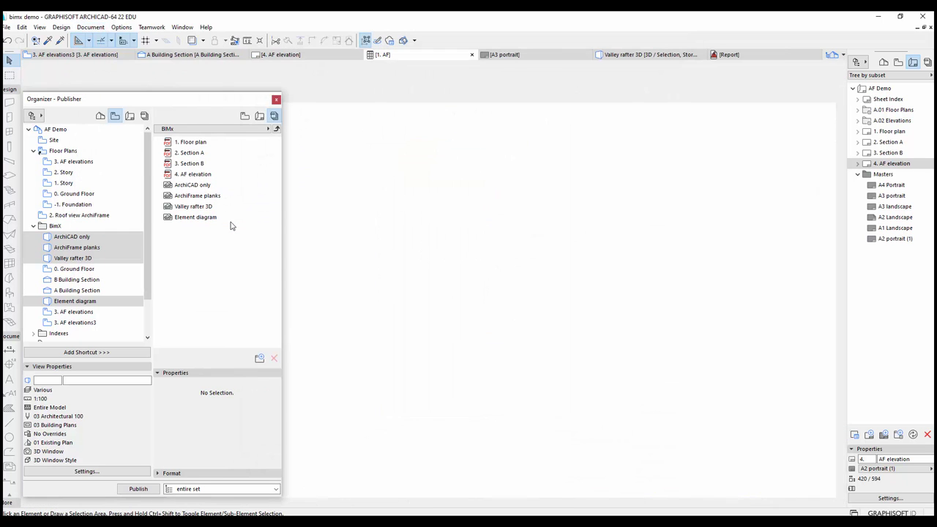
pyautogui.click(276, 99)
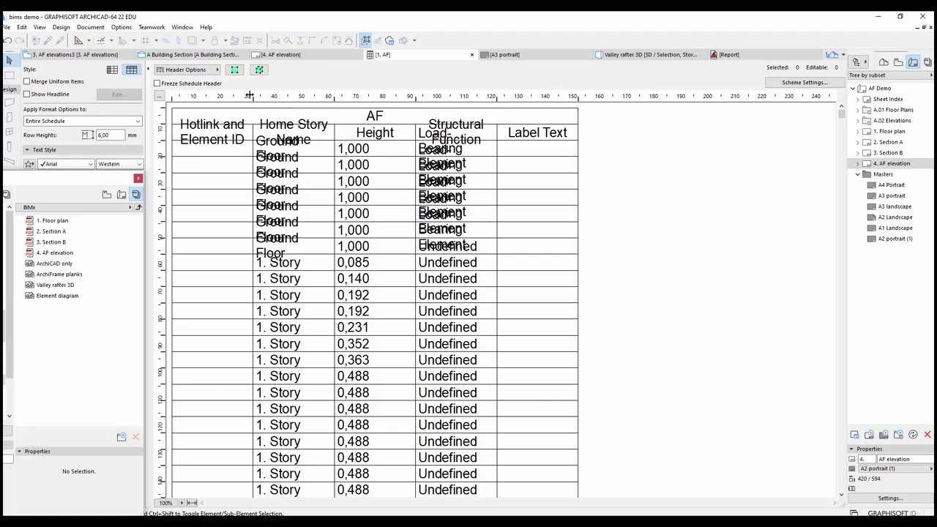
pyautogui.moveTo(251, 96); pyautogui.dragTo(309, 97)
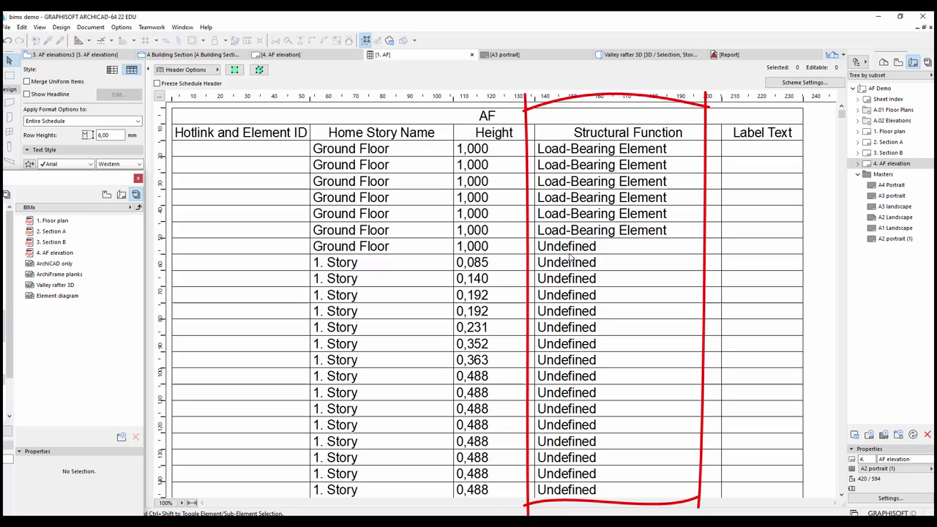
# Find ridge beam RB-01 in the AF schedule and check its structural function in the beam's object settings in 2. Roof view ArchiFrame.
pyautogui.scroll(-10, 569, 258)
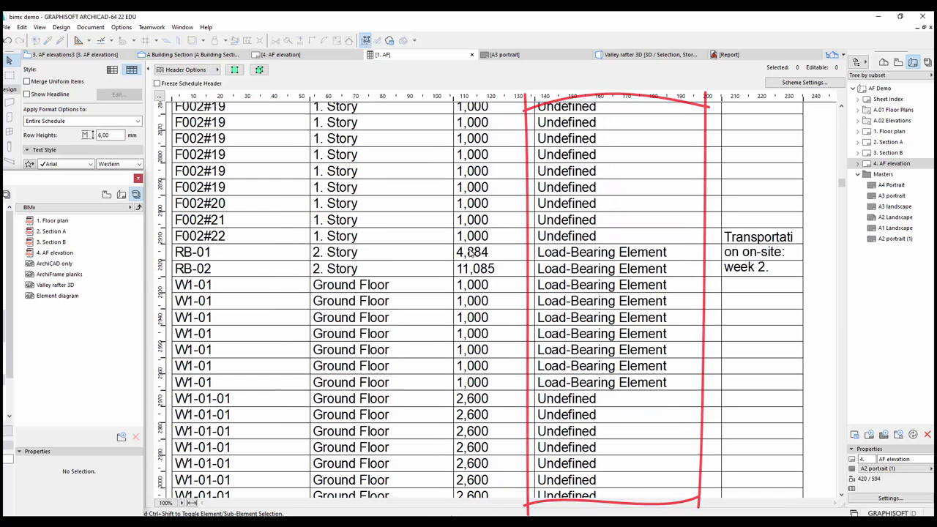
pyautogui.click(288, 258)
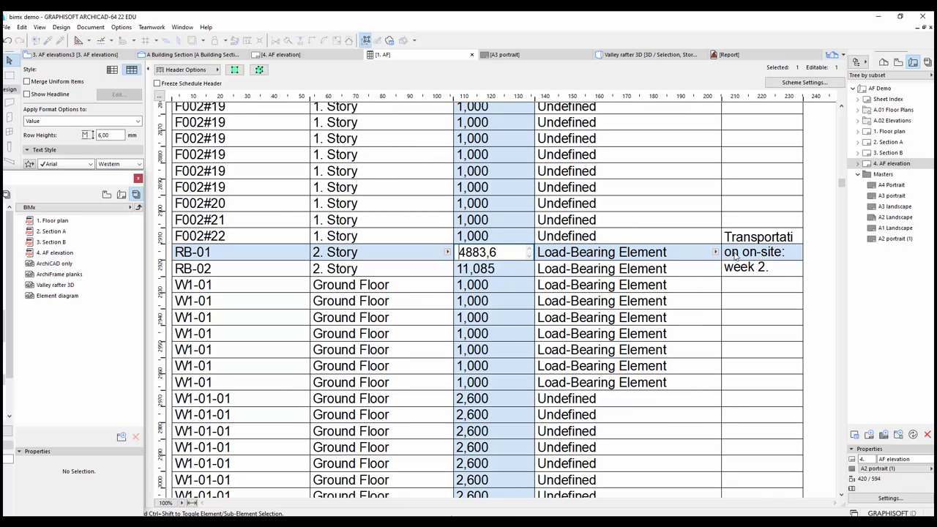
pyautogui.click(898, 62)
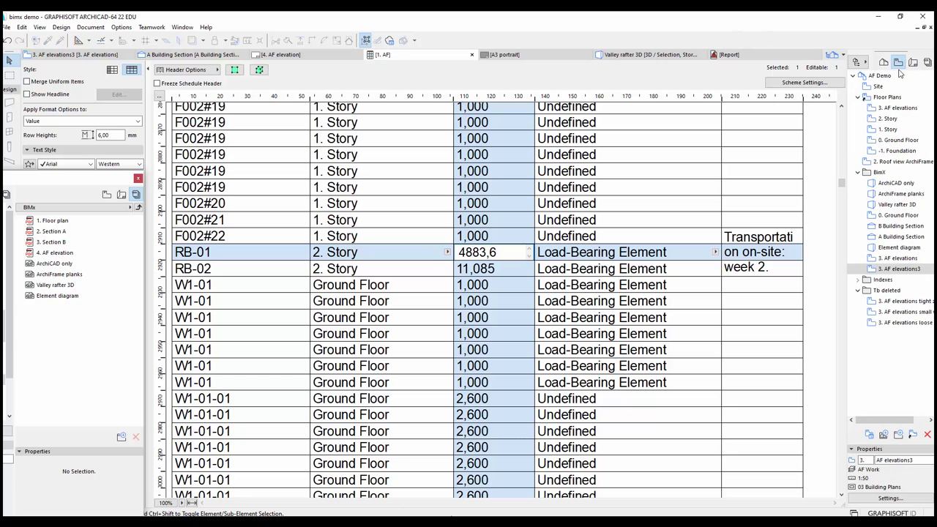
pyautogui.doubleClick(897, 162)
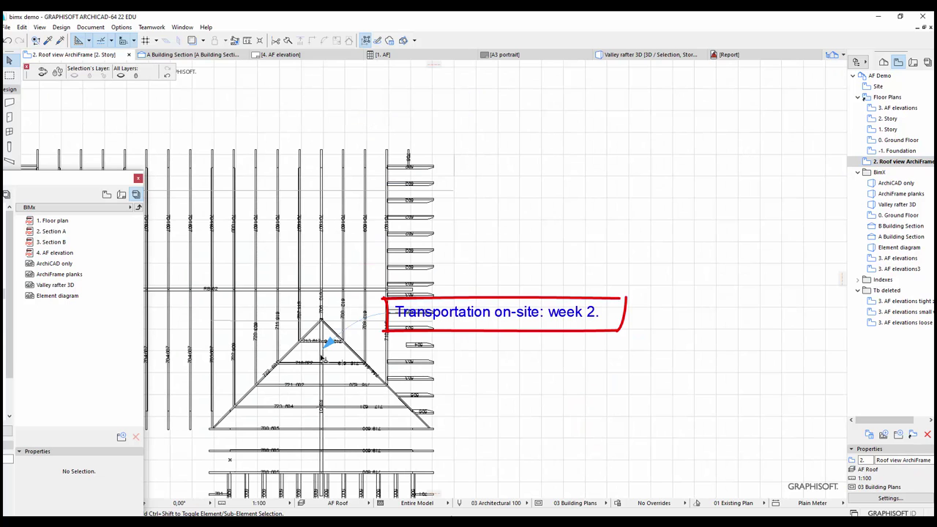
pyautogui.doubleClick(344, 348)
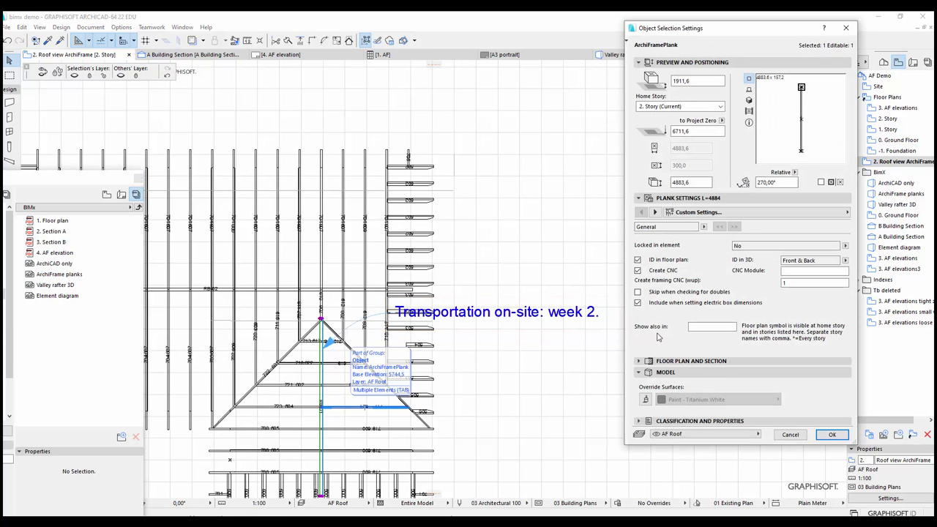
pyautogui.click(639, 421)
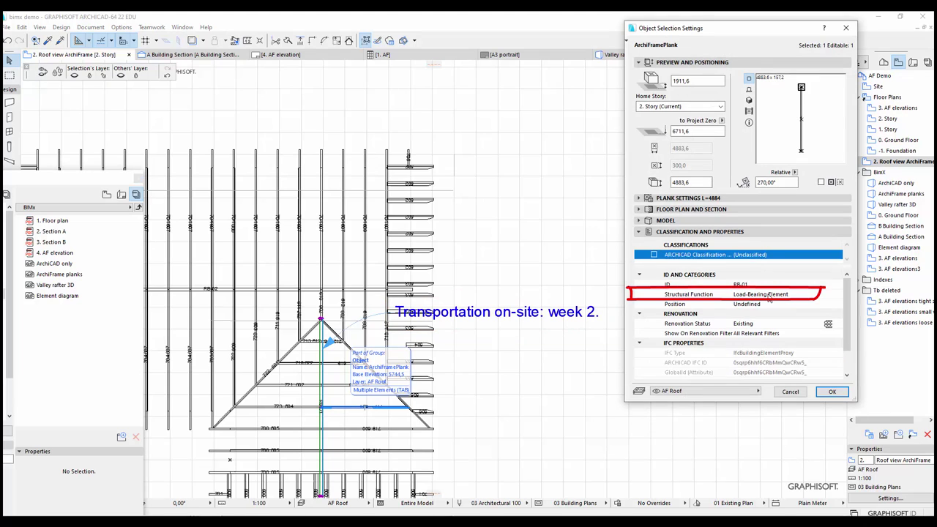
# Close the beam's object settings, deselect it and show the list of publisher sets in the Organizer.
pyautogui.click(832, 392)
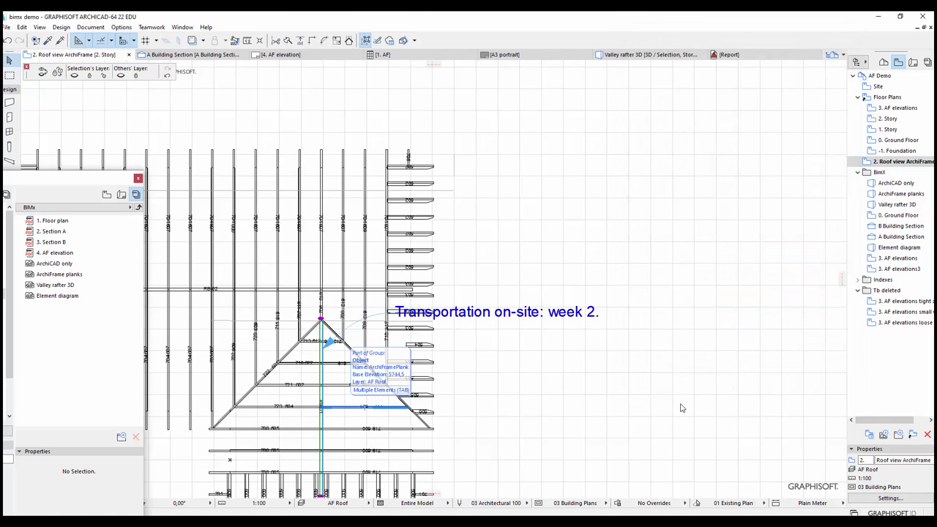
pyautogui.press('Escape')
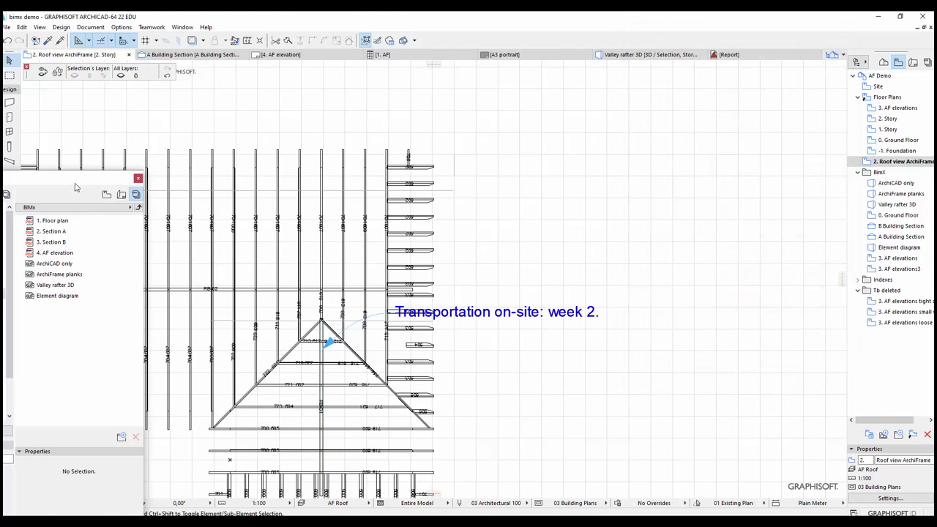
pyautogui.doubleClick(82, 179)
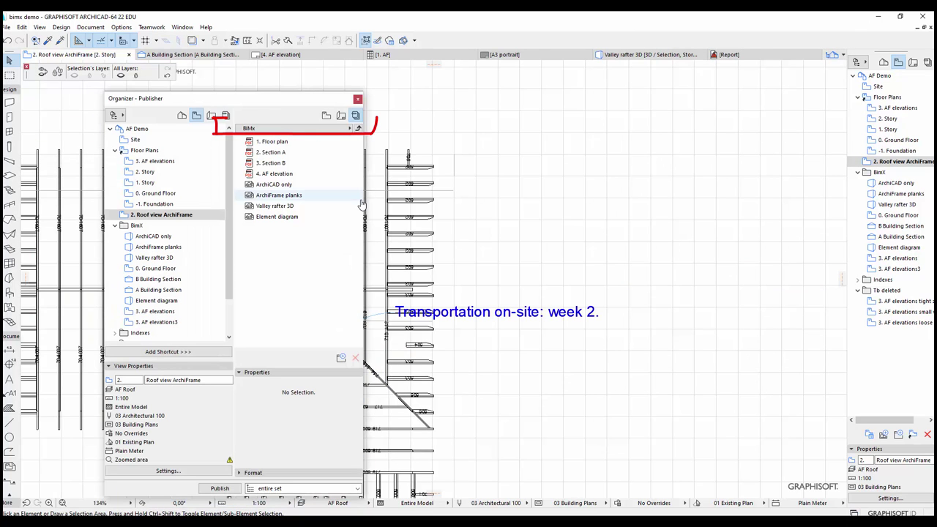
pyautogui.click(358, 129)
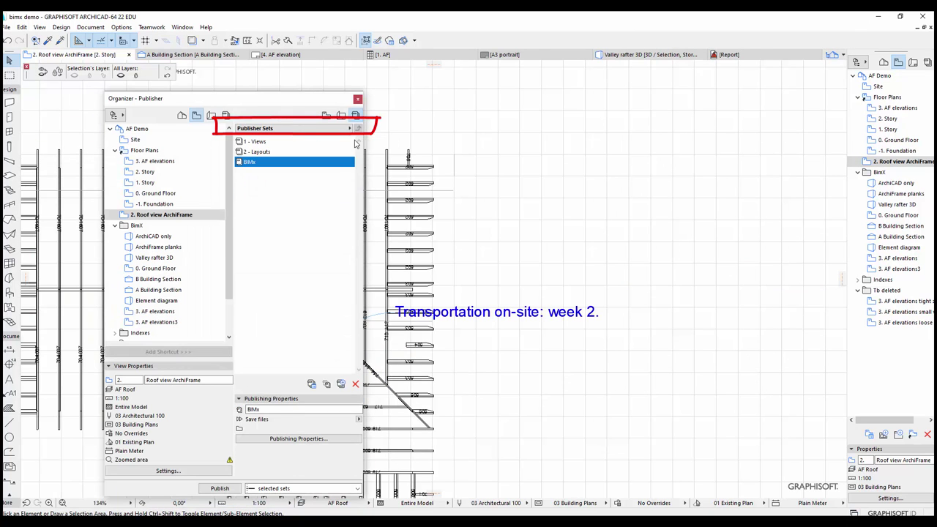
# Set the BIMx publisher set's properties to create a single file saved to the Desktop folder.
pyautogui.click(278, 439)
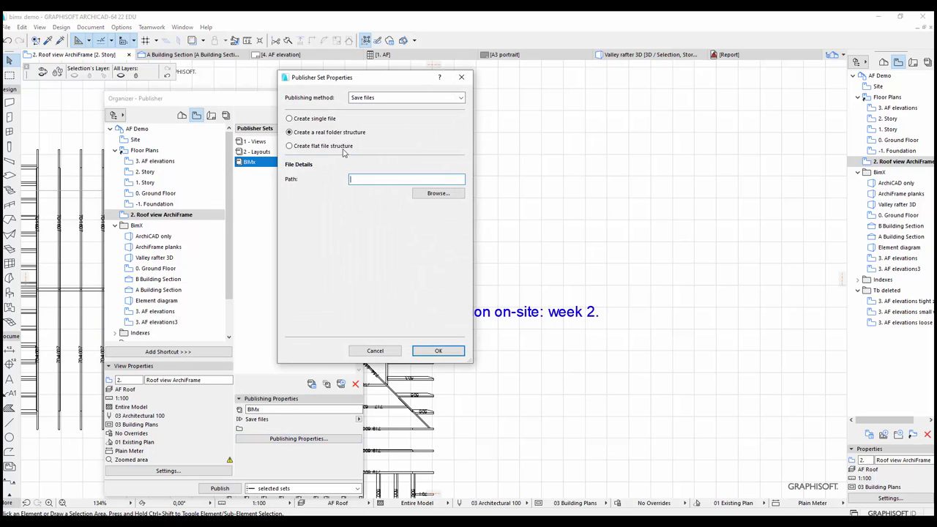
pyautogui.click(290, 120)
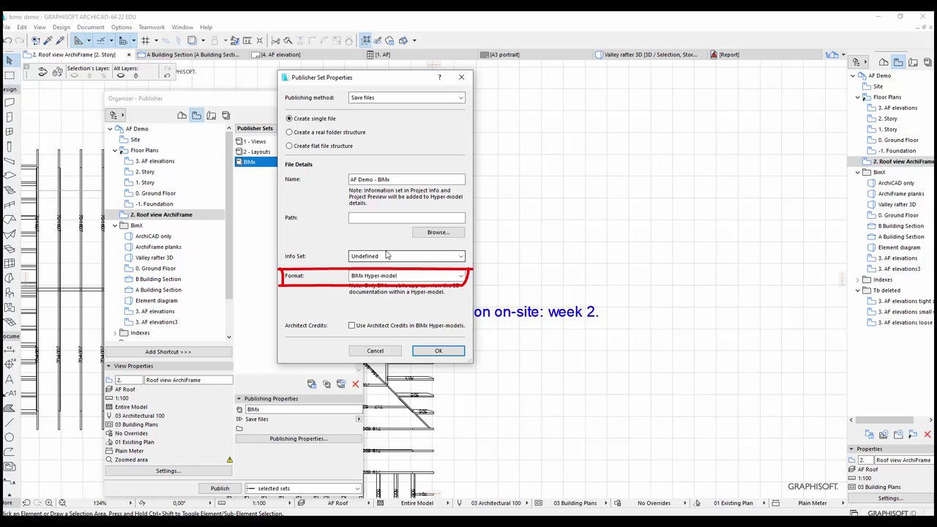
pyautogui.click(421, 233)
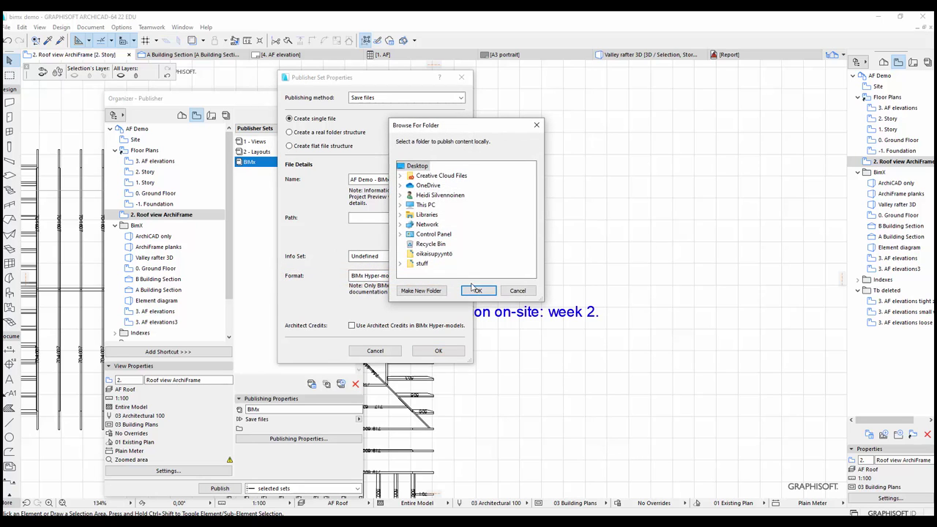
pyautogui.click(475, 290)
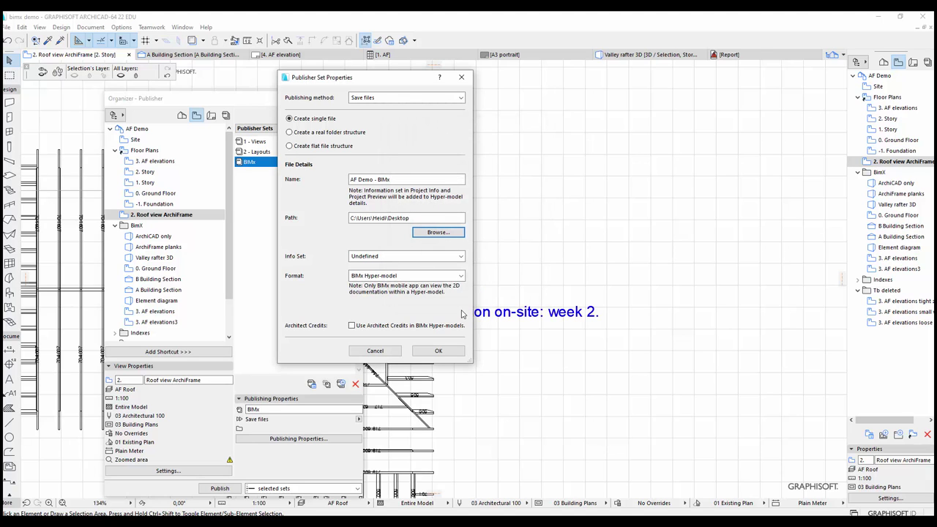
# Assign the 1. AF schedule as the BIMx publisher set's Info Set and accept the set's properties.
pyautogui.click(424, 256)
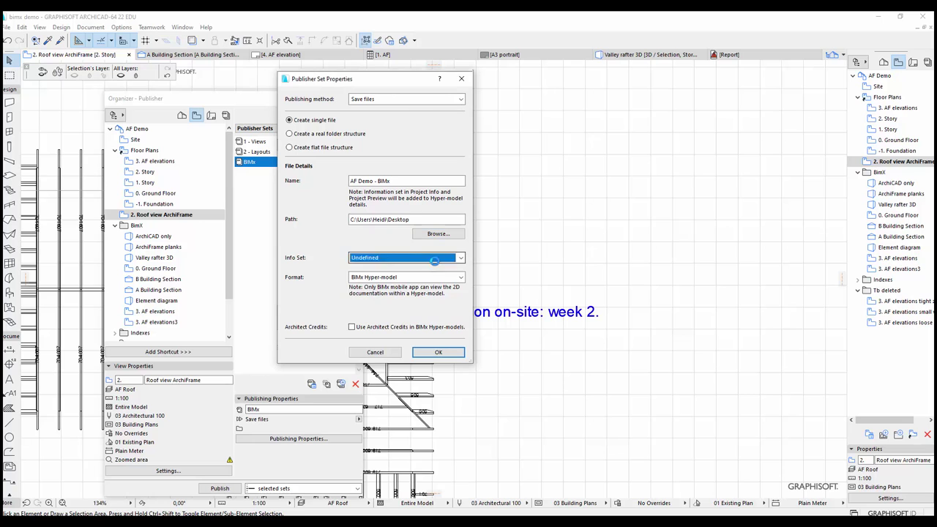
pyautogui.click(413, 302)
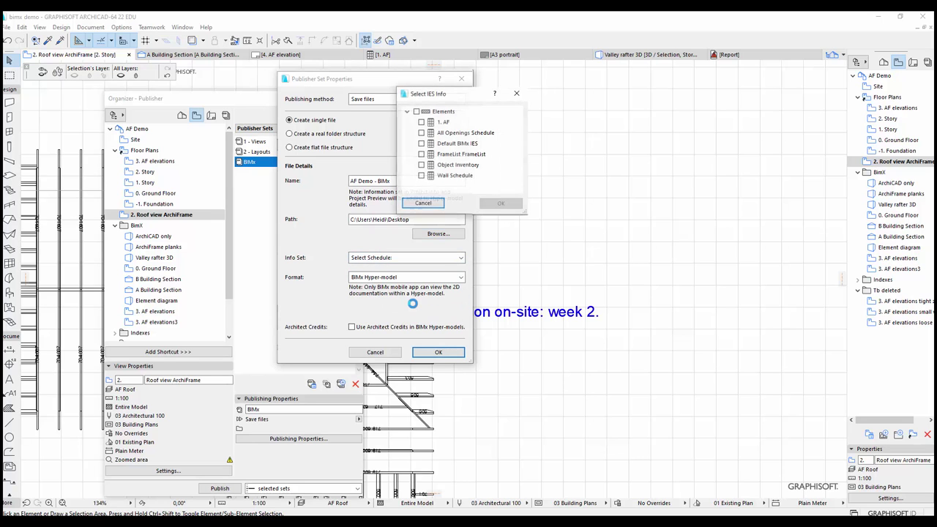
pyautogui.click(422, 122)
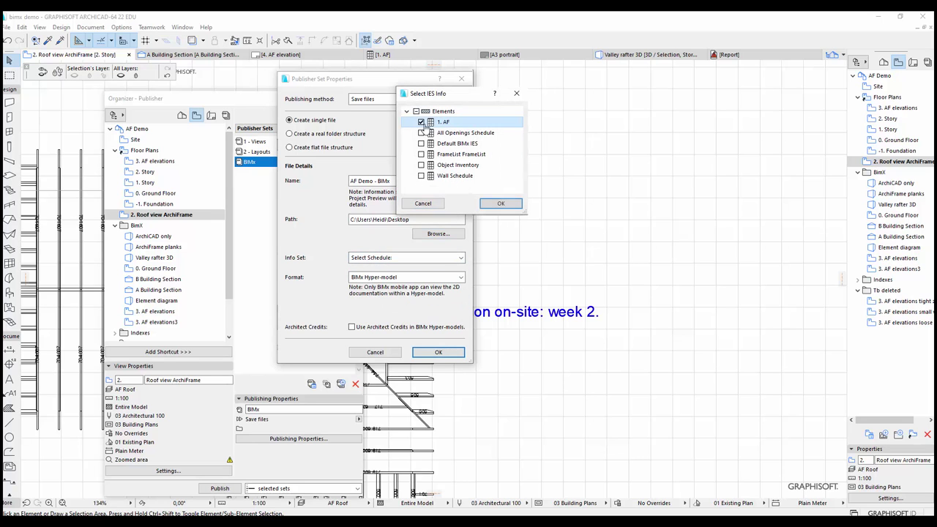
pyautogui.click(501, 204)
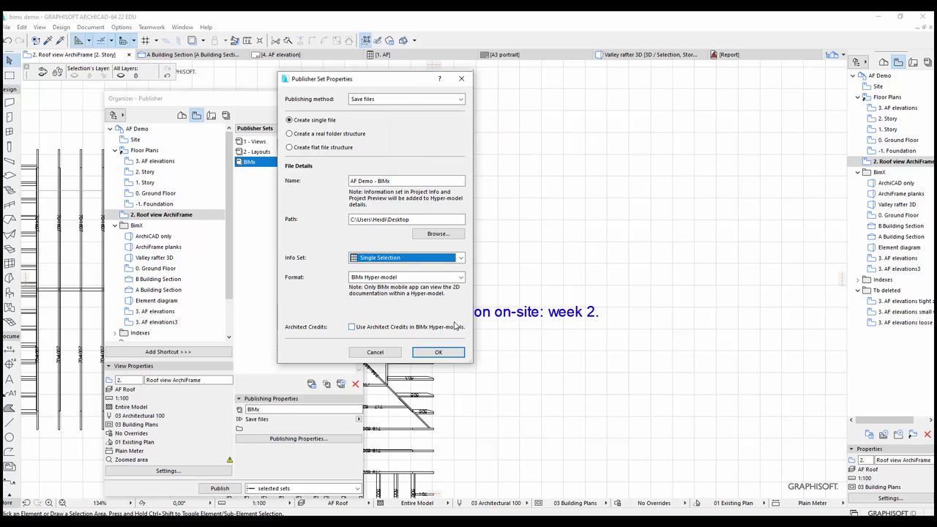
pyautogui.click(445, 352)
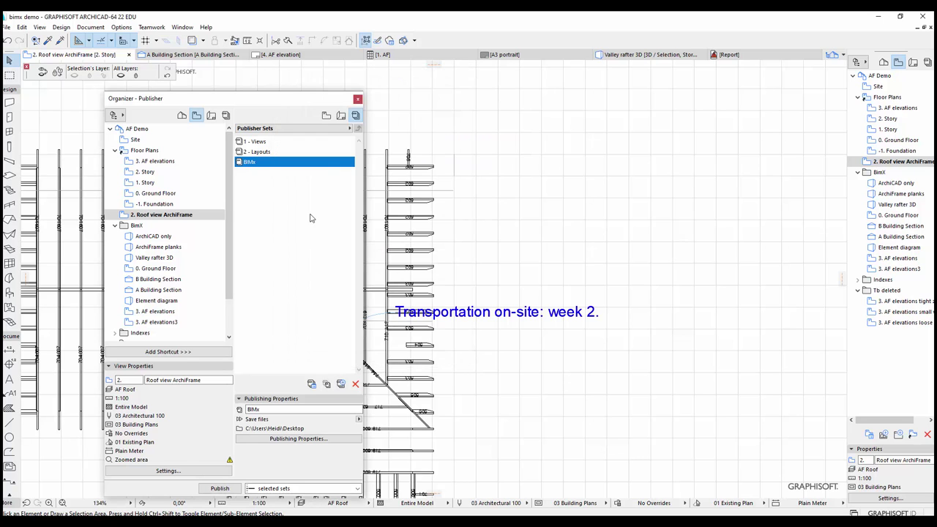
# Open the BIMx set and accept the export options with the Skybox background for ArchiCAD only and ArchiFrame planks.
pyautogui.doubleClick(256, 164)
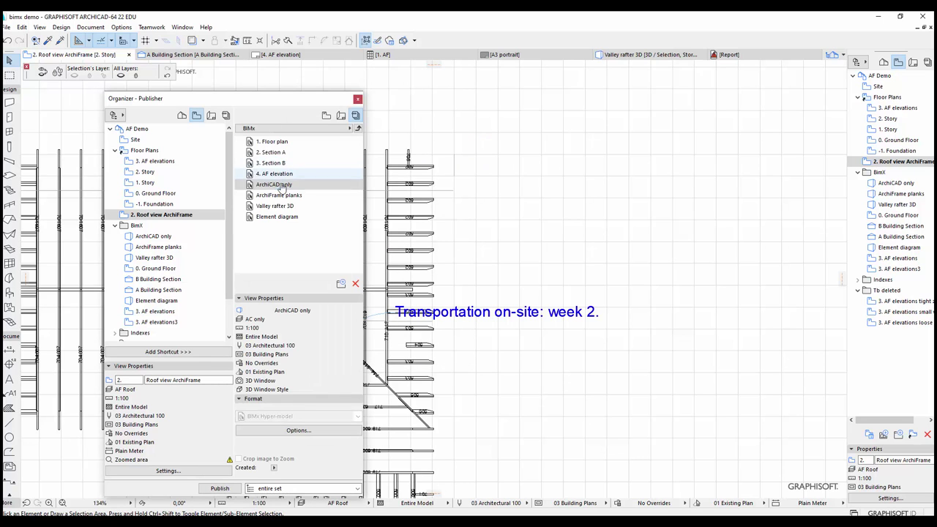
pyautogui.keyDown('shift'); pyautogui.click(299, 200); pyautogui.keyUp('shift')
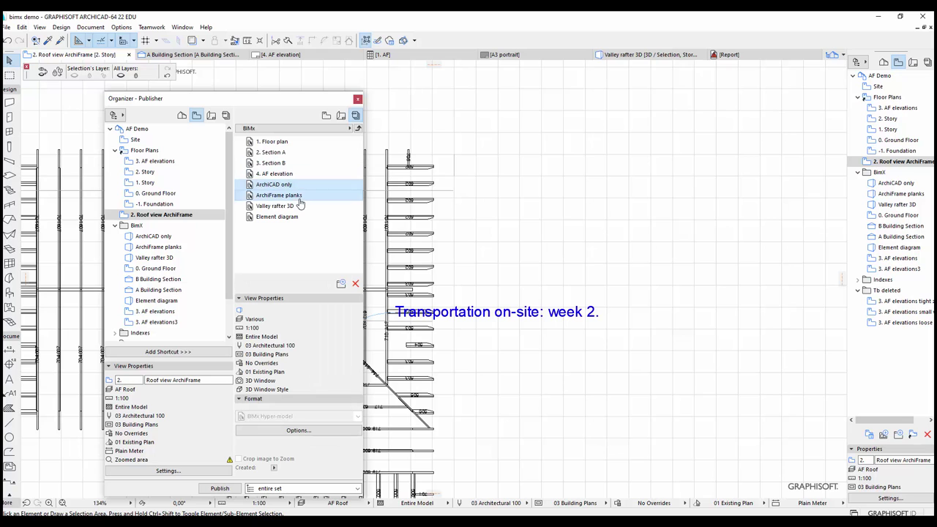
pyautogui.click(297, 431)
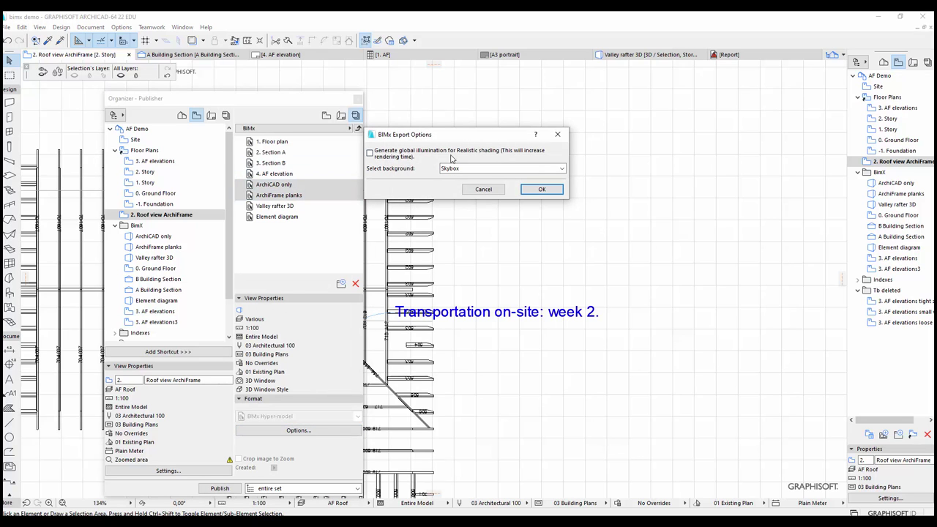
pyautogui.press('Return')
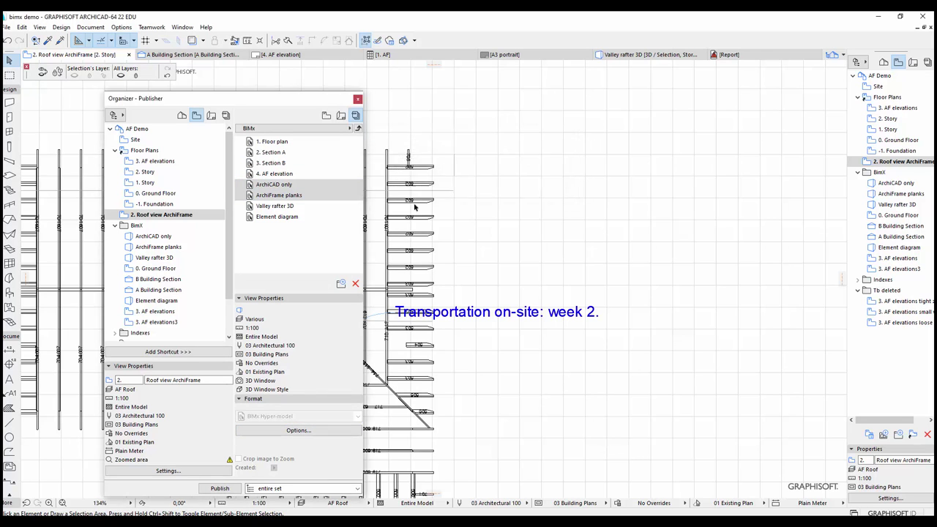
# Set the BIMx export background to Gray for the Valley rafter 3D and Element diagram views.
pyautogui.click(304, 207)
pyautogui.keyDown('shift'); pyautogui.click(297, 218); pyautogui.keyUp('shift')
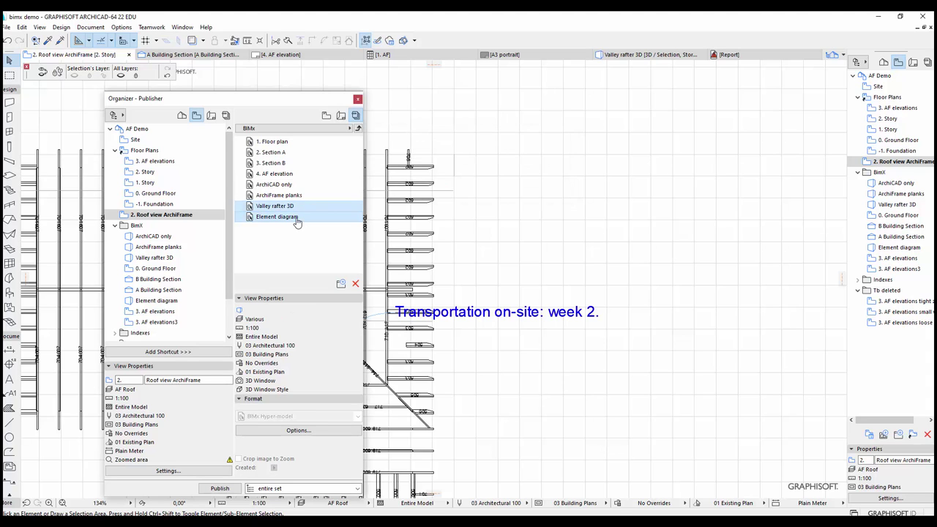
pyautogui.click(298, 431)
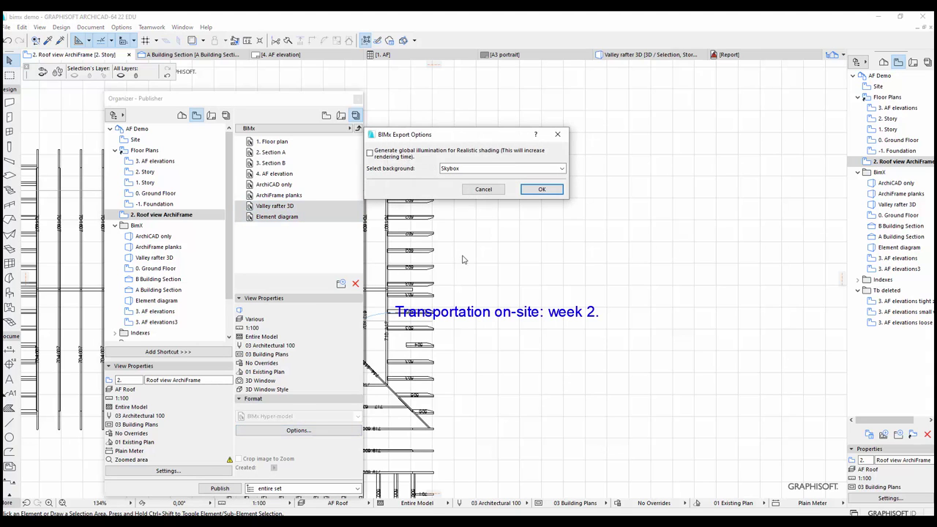
pyautogui.click(501, 168)
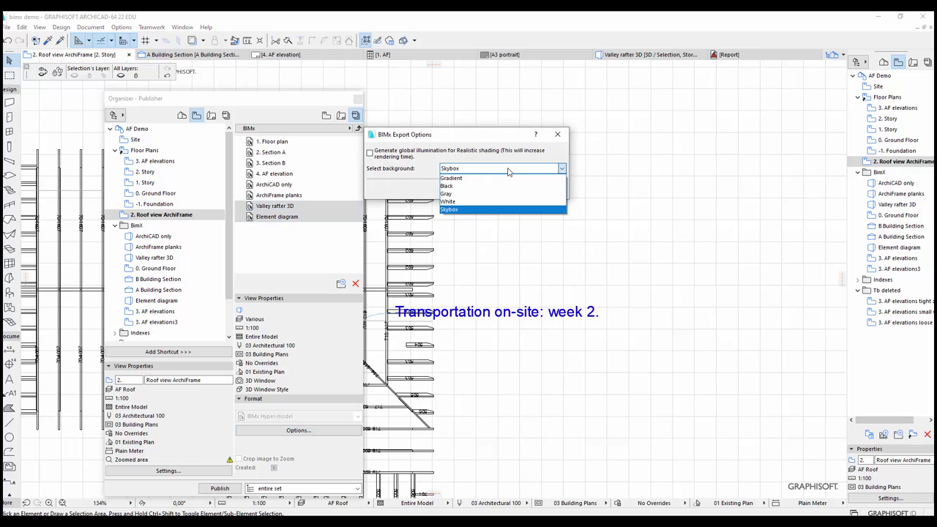
pyautogui.click(497, 193)
pyautogui.click(541, 189)
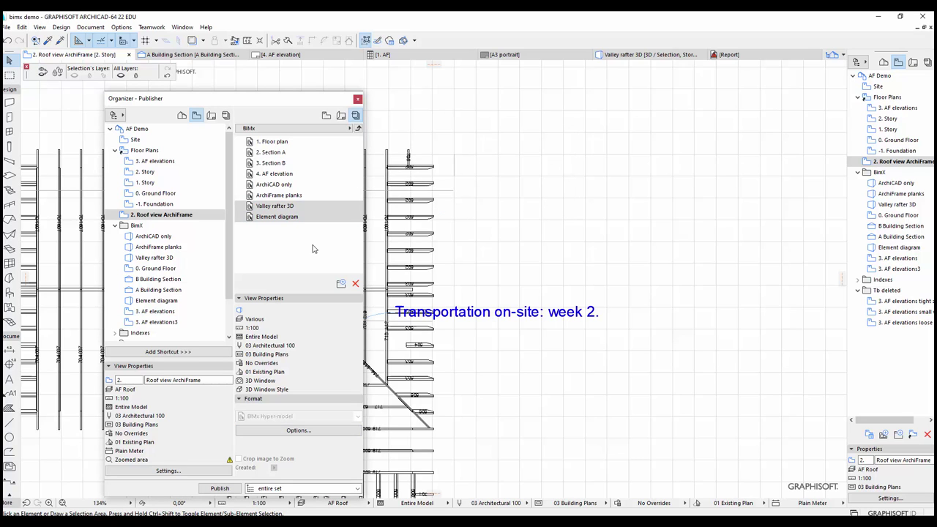
# Return to the list of publisher sets and publish the BIMx set.
pyautogui.click(358, 128)
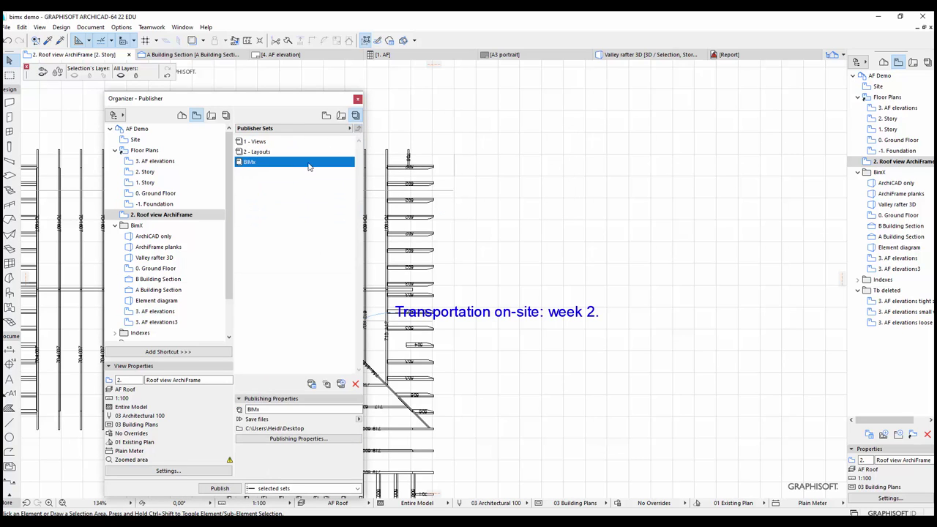
pyautogui.click(220, 489)
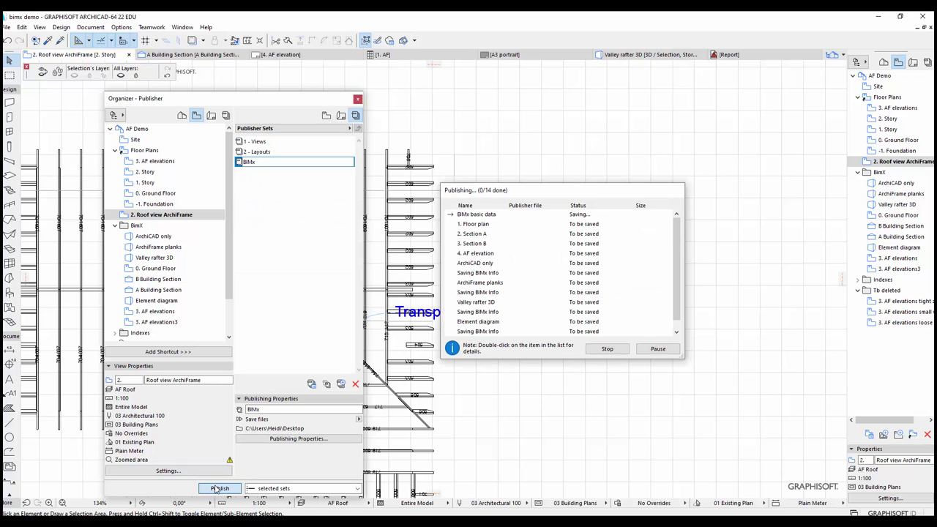